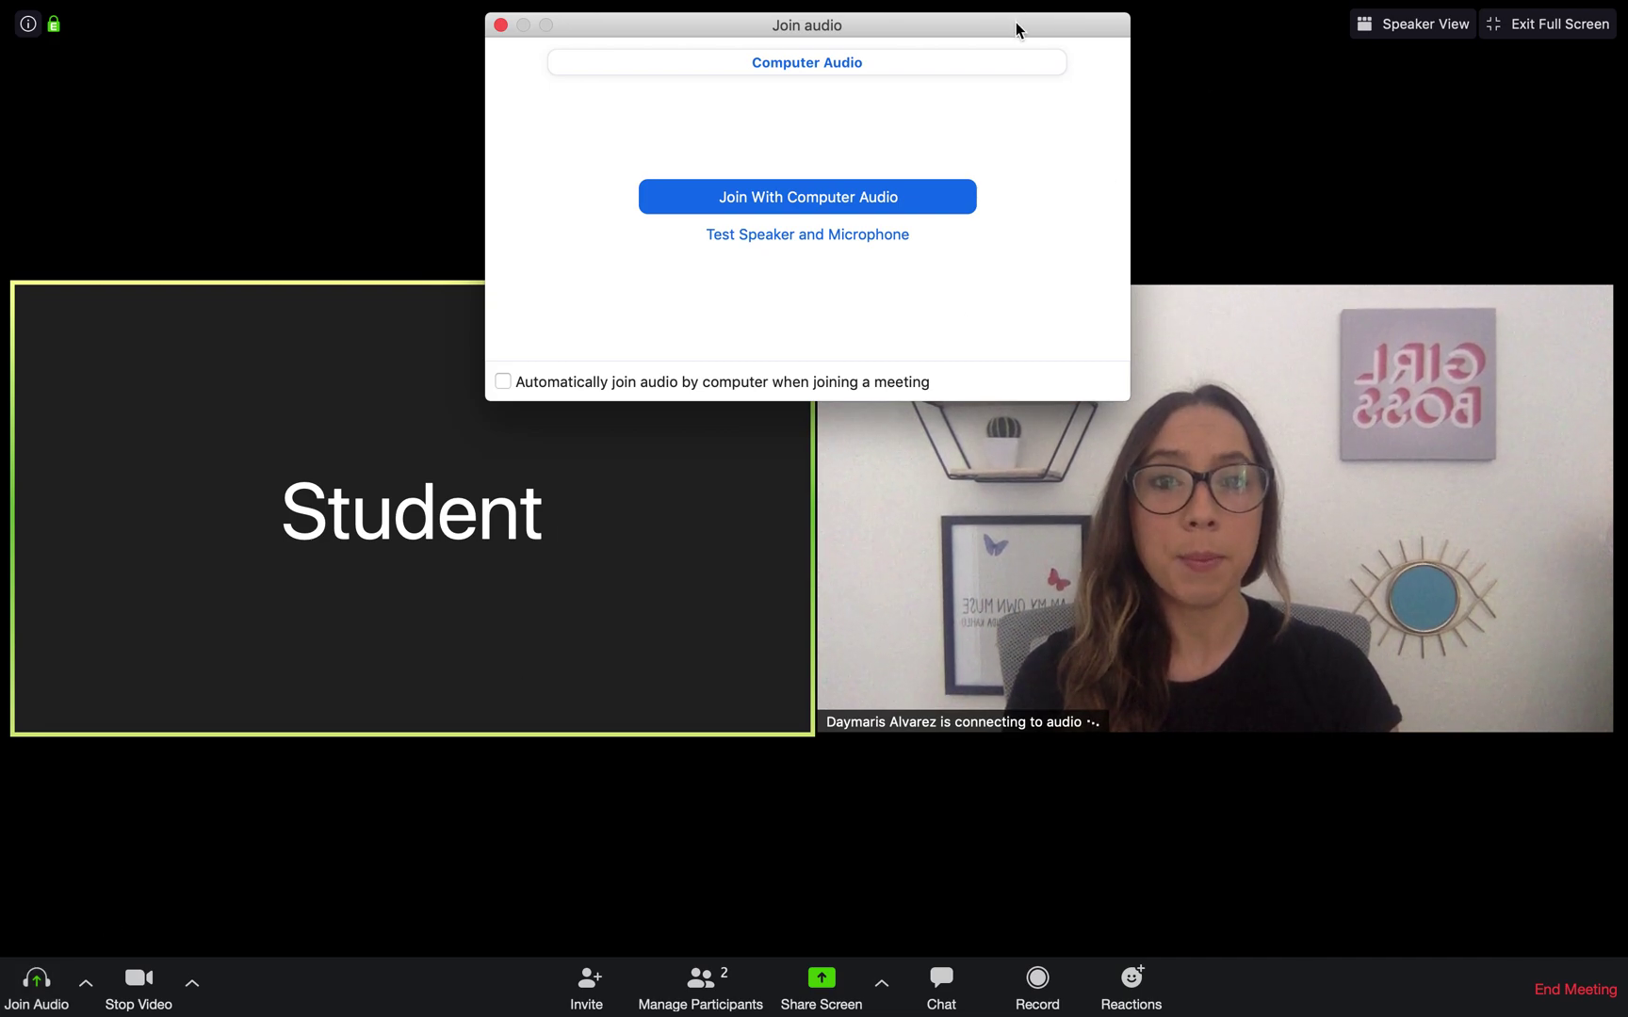
# Test the computer's speaker and microphone, confirming that both the ringtone and the voice replay can be heard.
pyautogui.moveTo(1017, 29)
pyautogui.mouseDown()
pyautogui.moveTo(992, 134)
pyautogui.moveTo(933, 89)
pyautogui.moveTo(955, 43)
pyautogui.moveTo(1034, 36)
pyautogui.mouseUp()
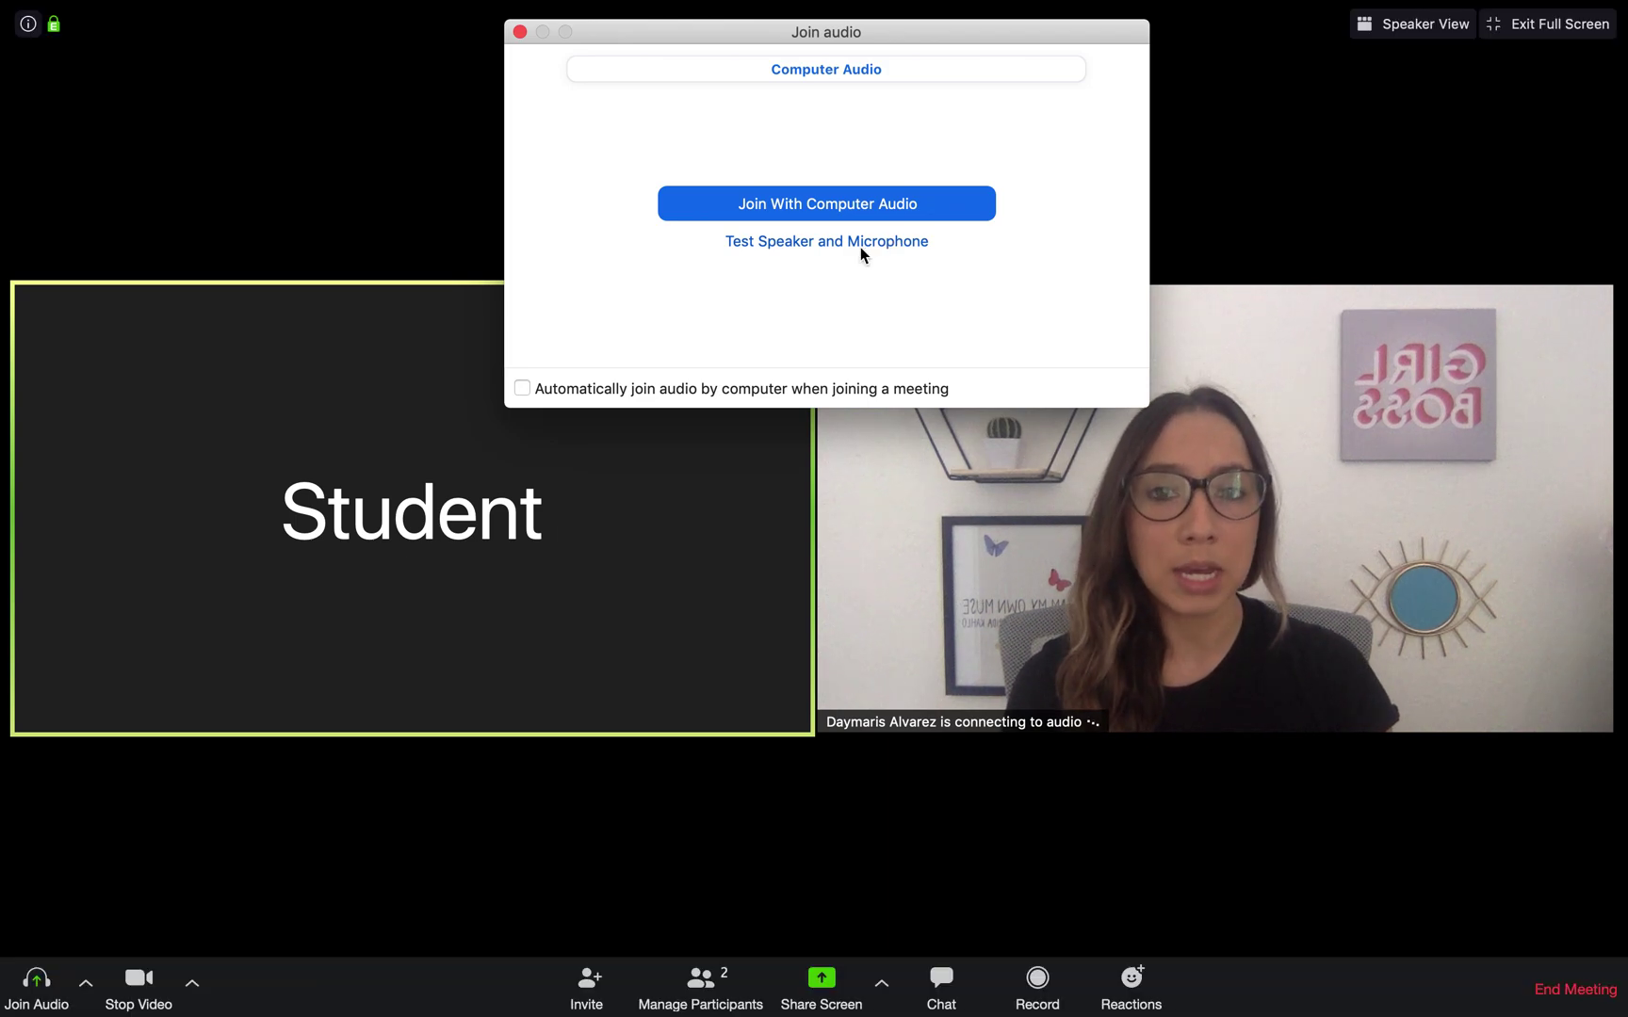
pyautogui.click(803, 244)
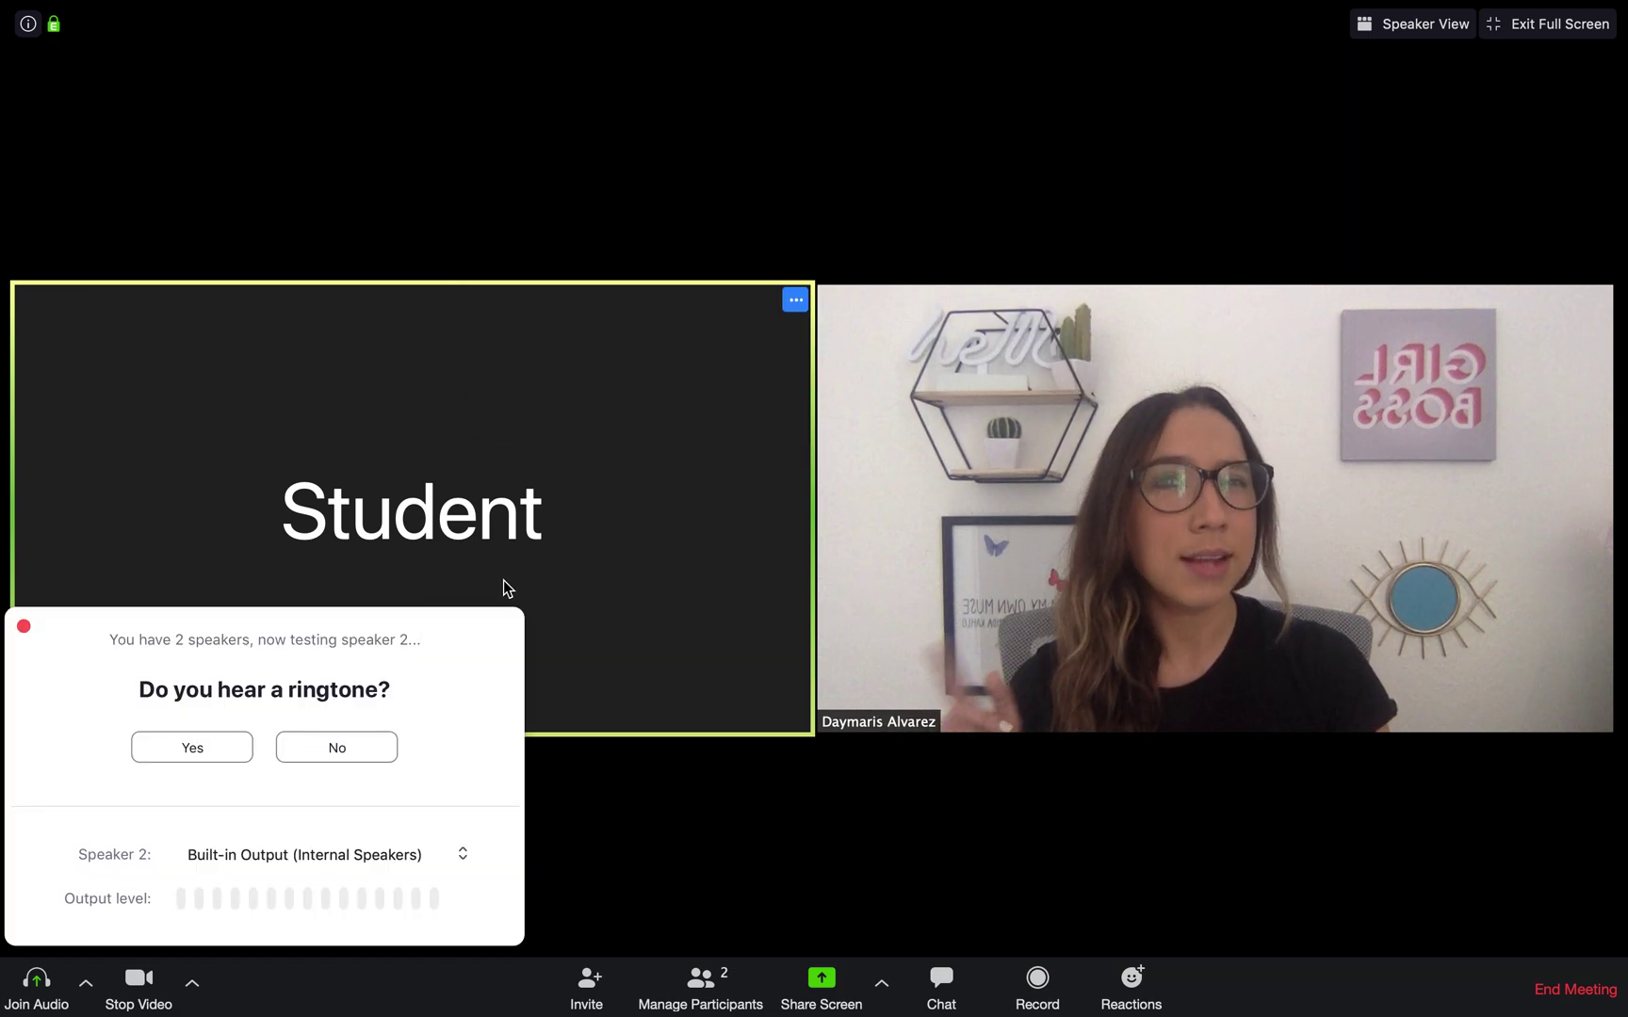
pyautogui.click(213, 748)
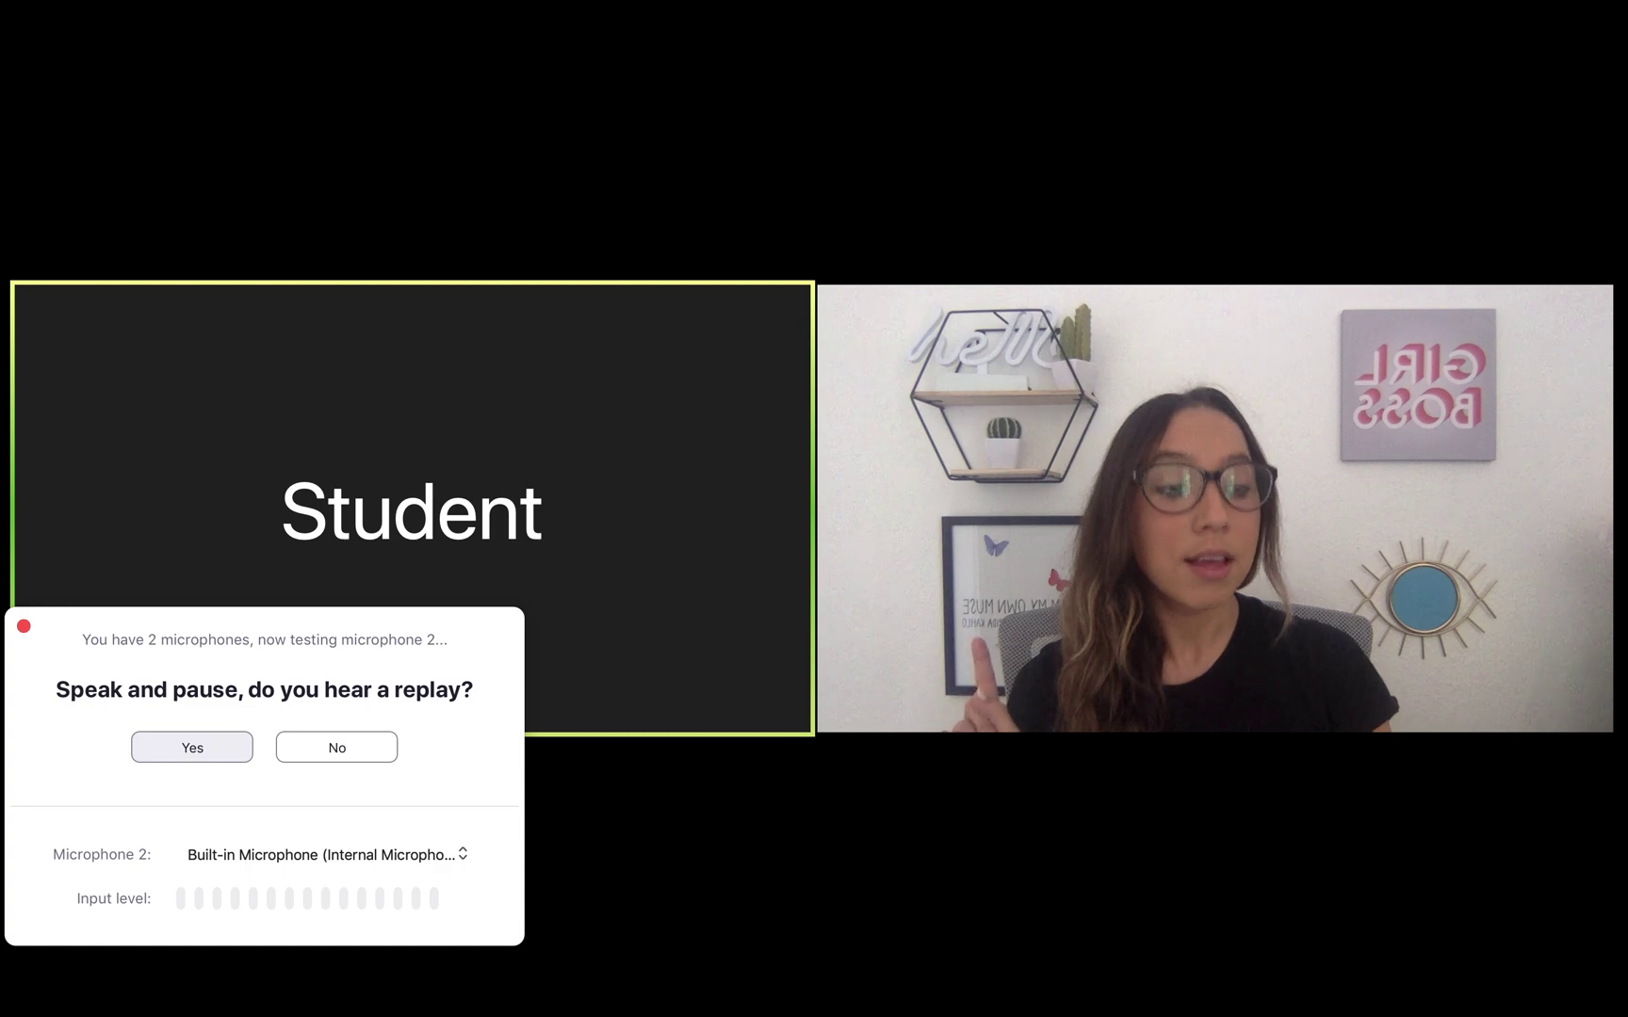
pyautogui.click(230, 745)
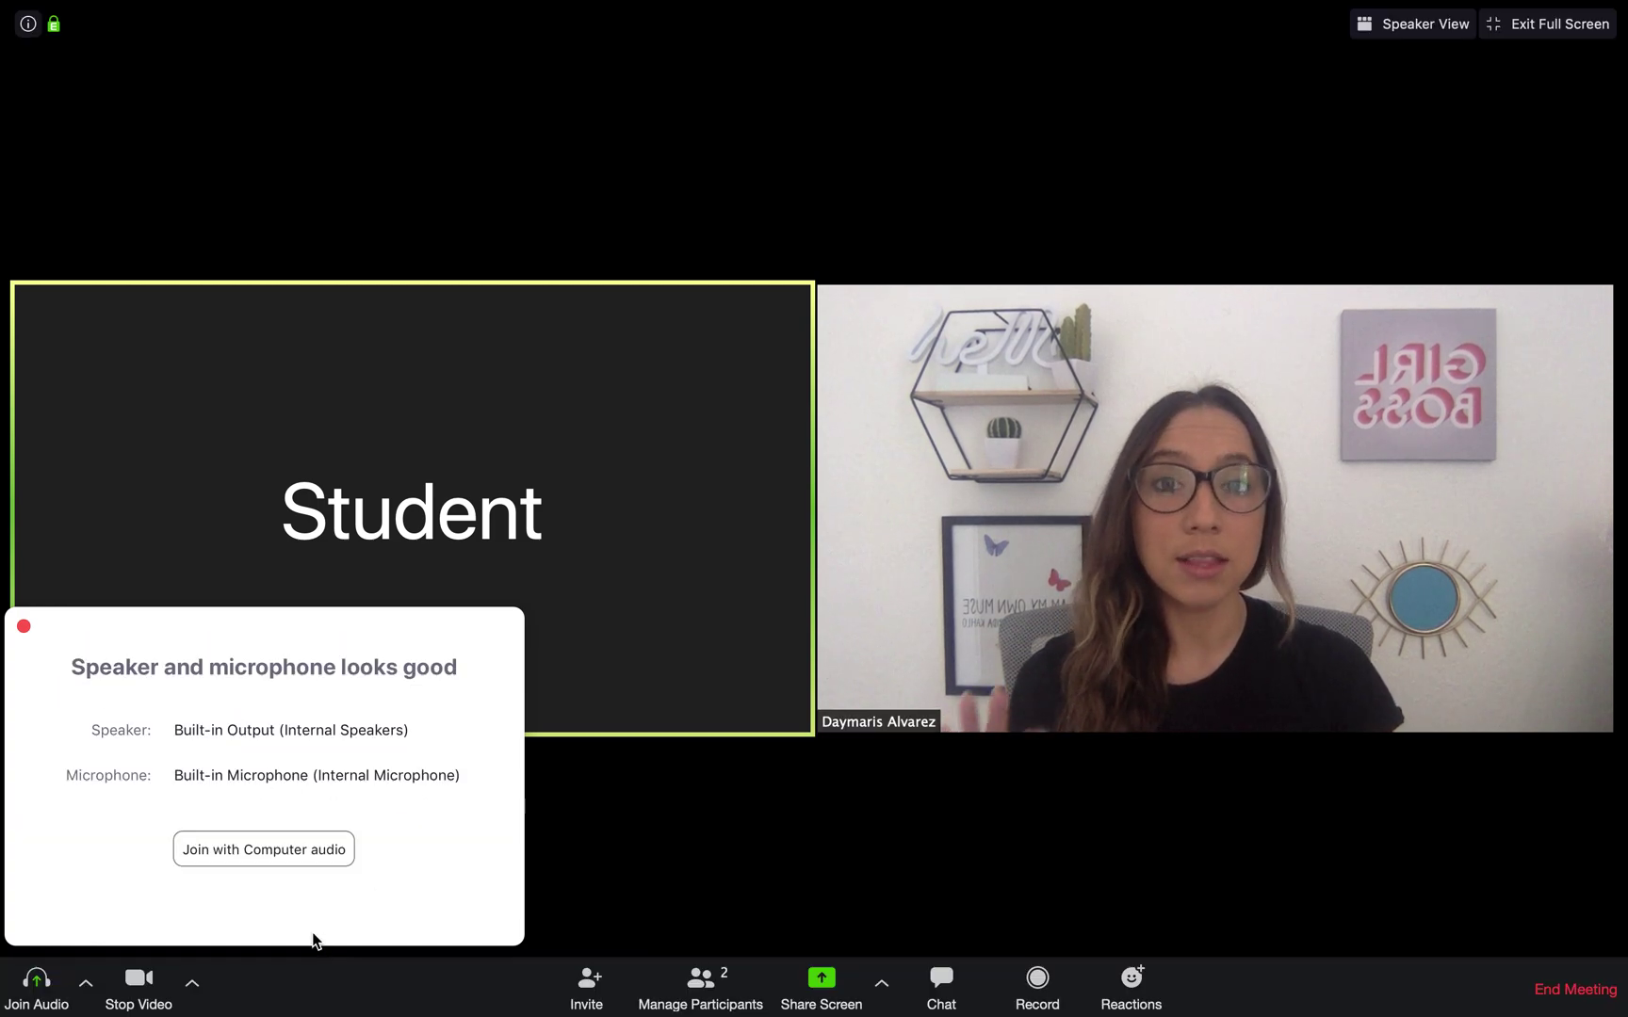
# Join the meeting with computer audio, leaving the option to automatically join audio by computer unchecked.
pyautogui.click(277, 850)
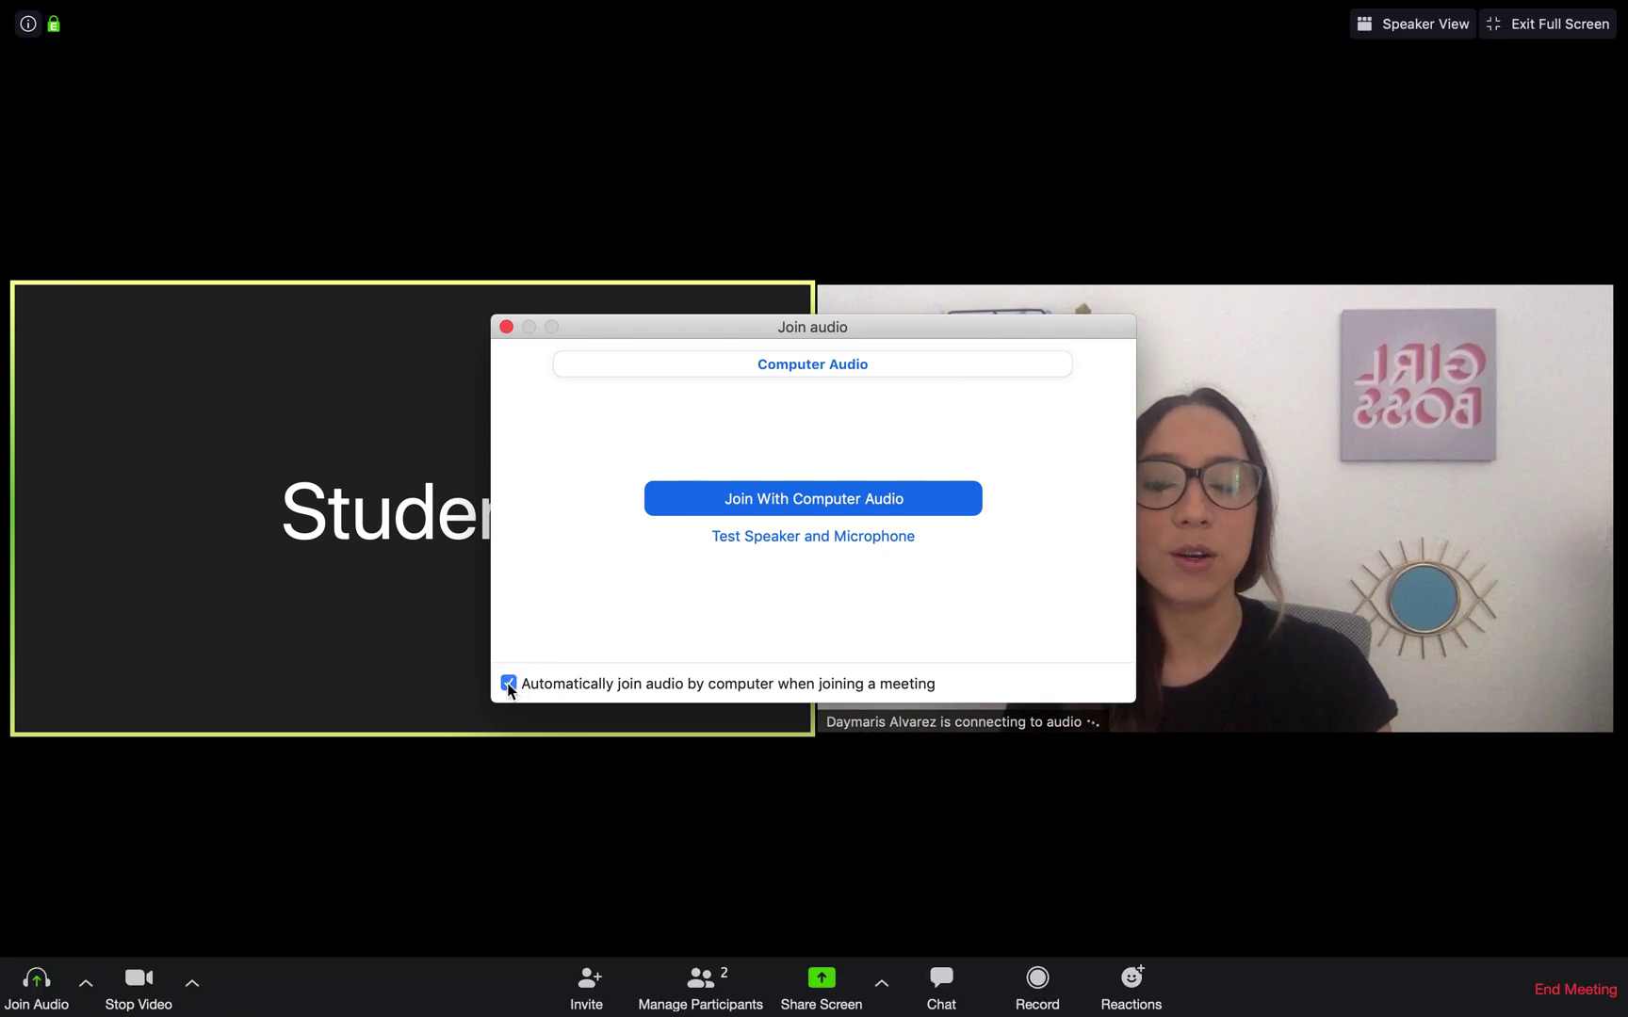
pyautogui.click(508, 683)
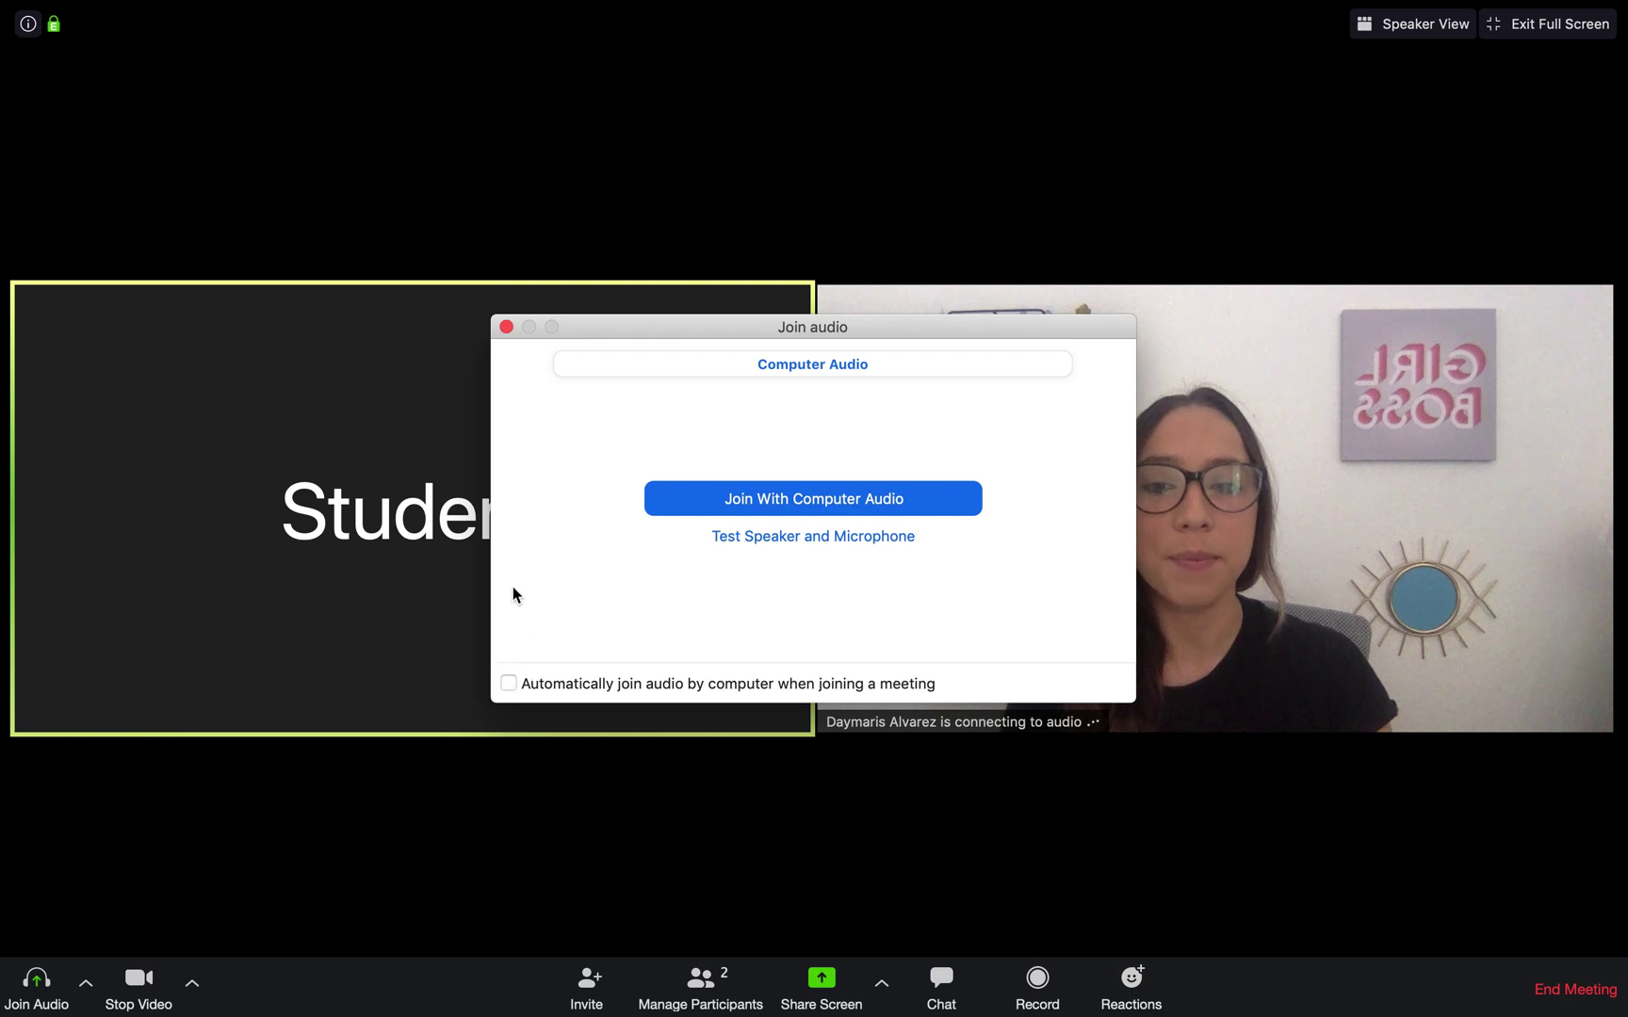
pyautogui.click(766, 503)
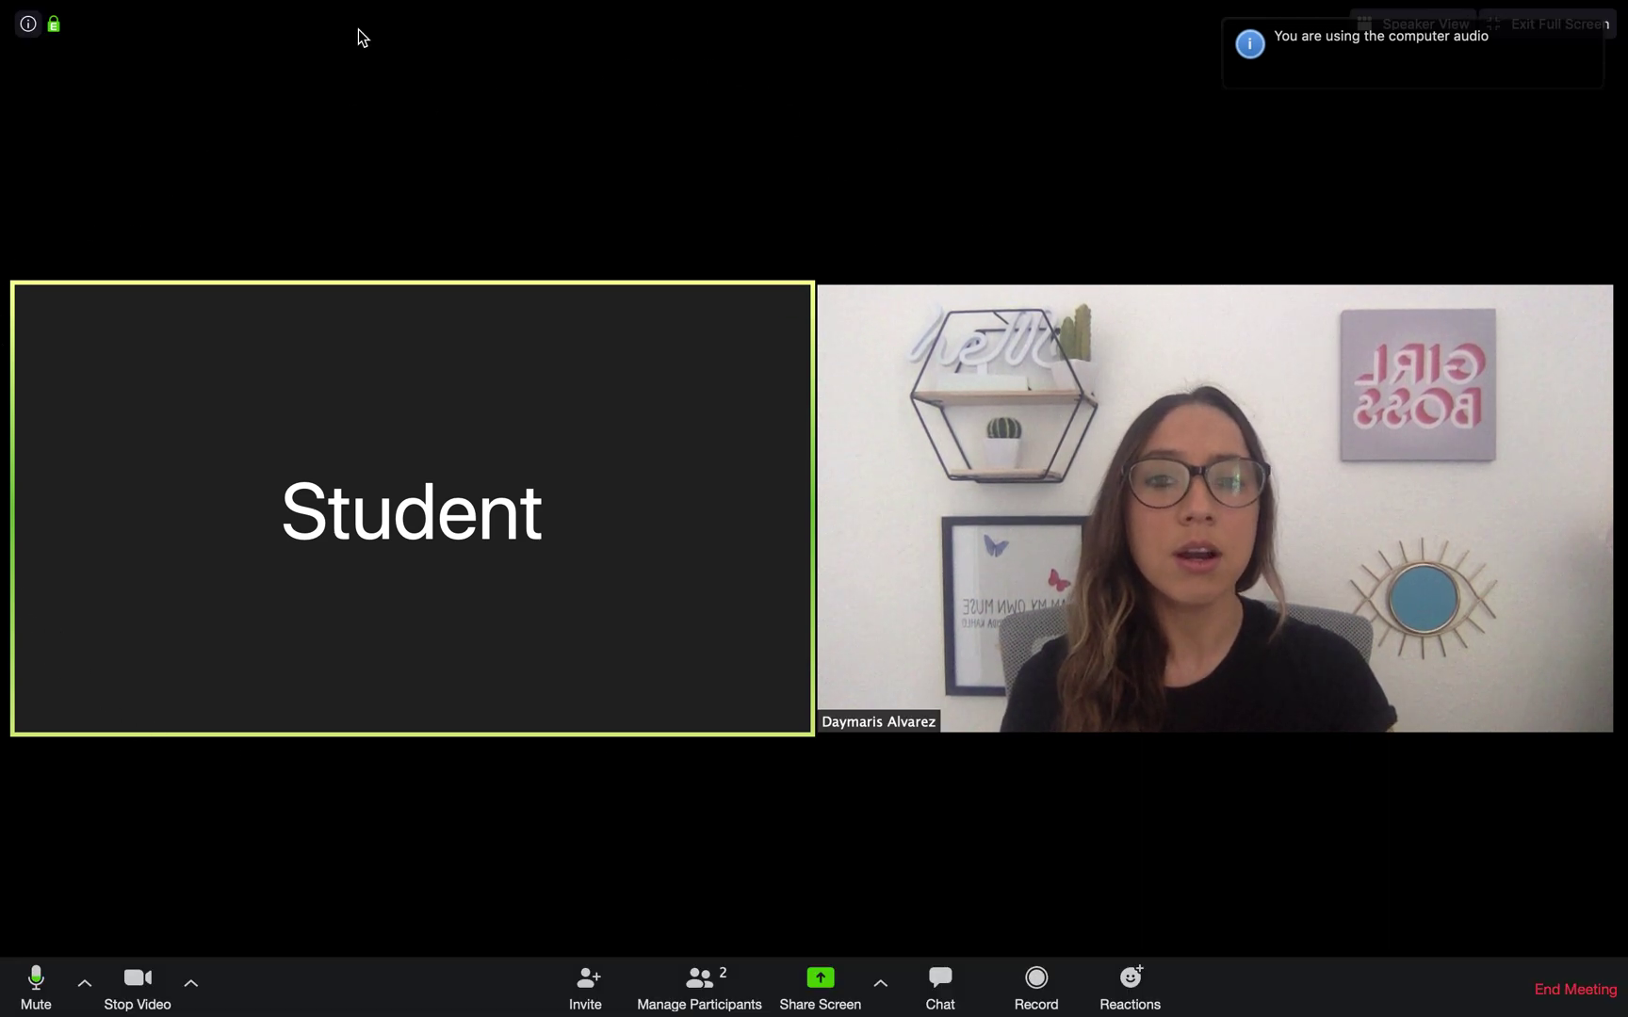
# Switch the meeting layout to speaker view and return it to gallery view.
pyautogui.moveTo(265, 512)
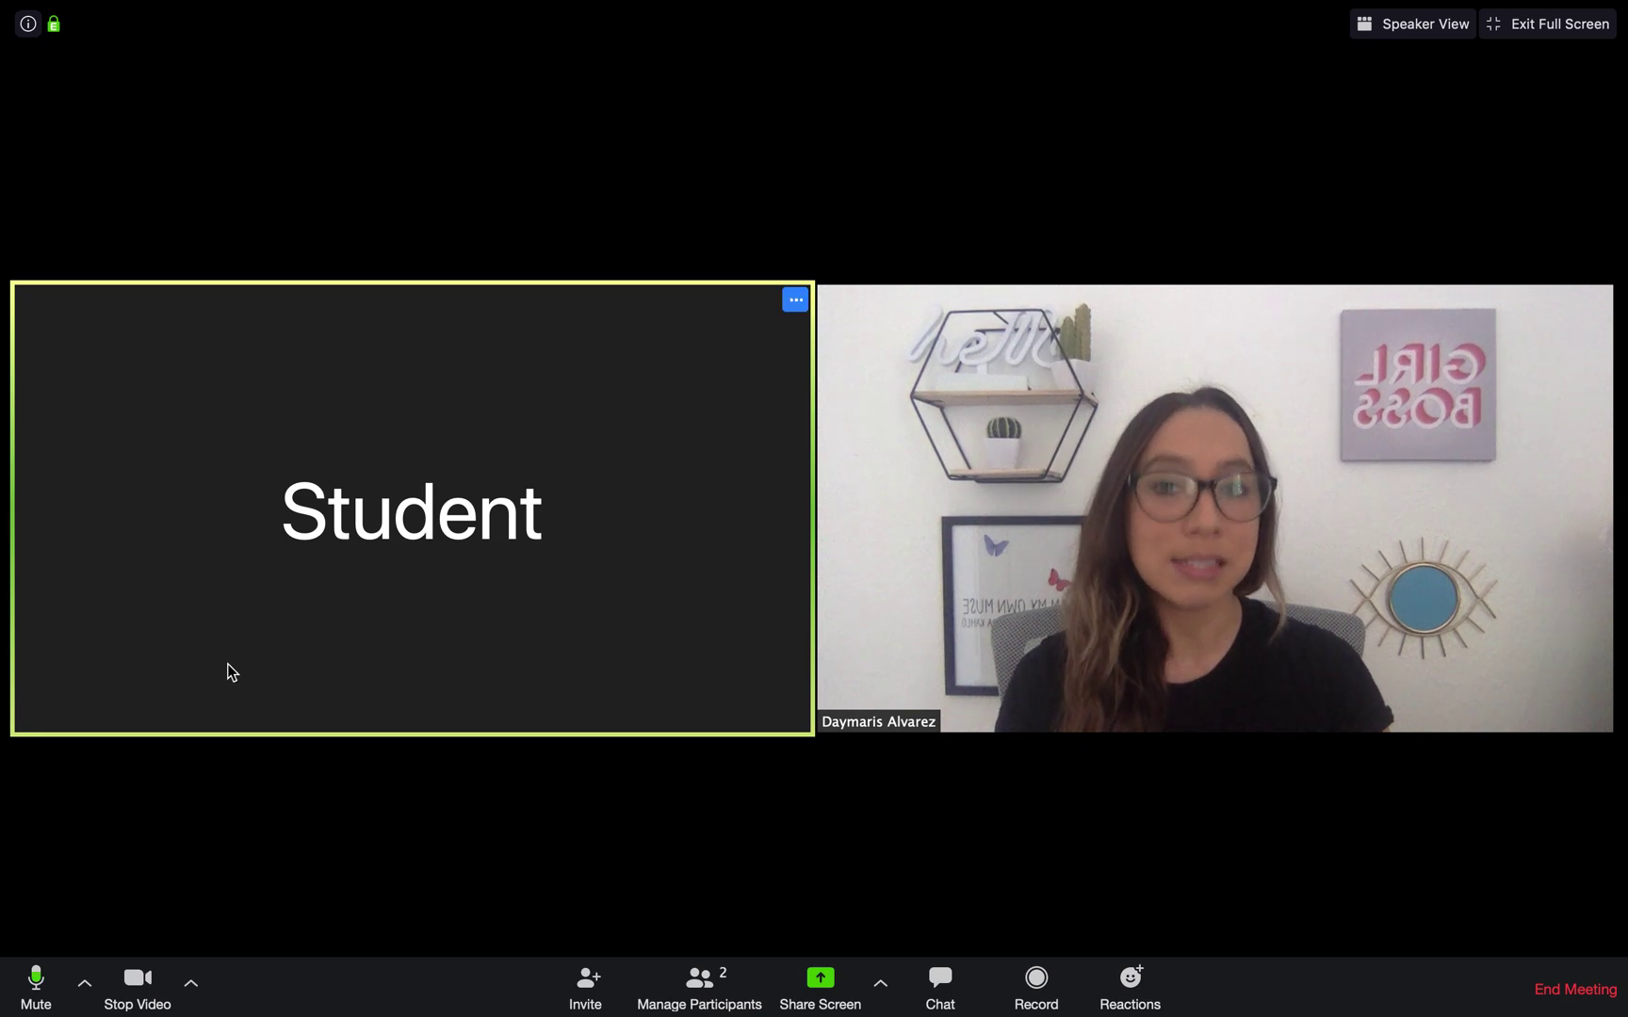
pyautogui.moveTo(985, 735)
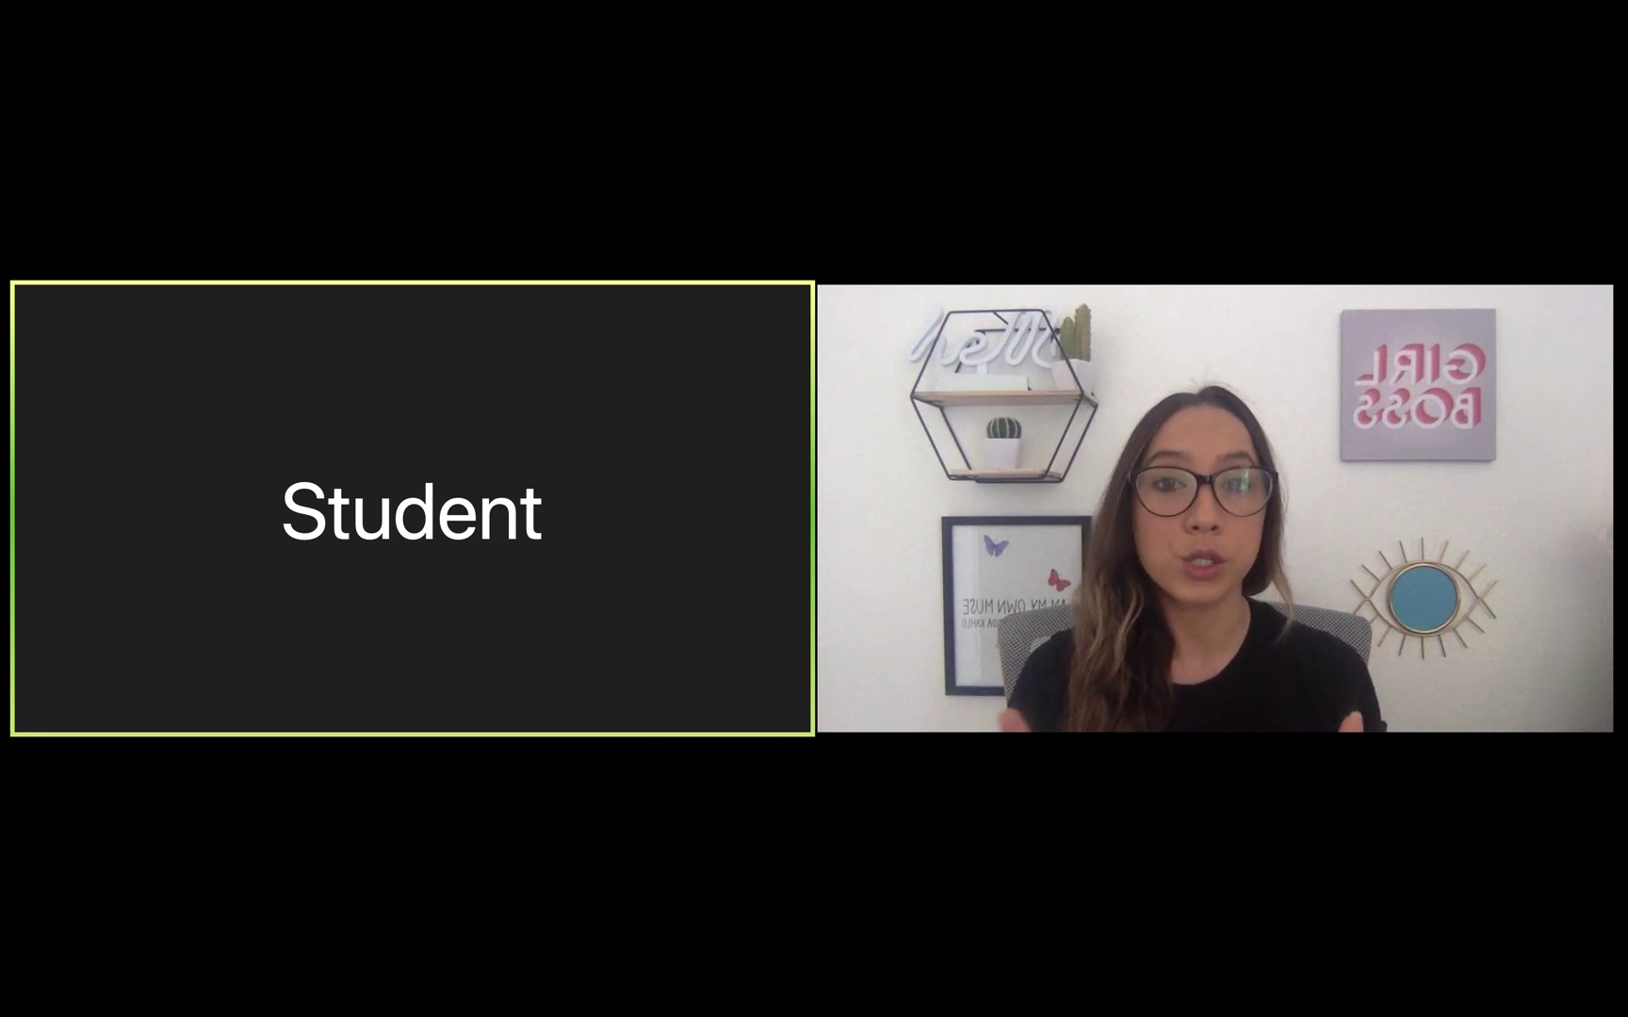
pyautogui.moveTo(982, 329)
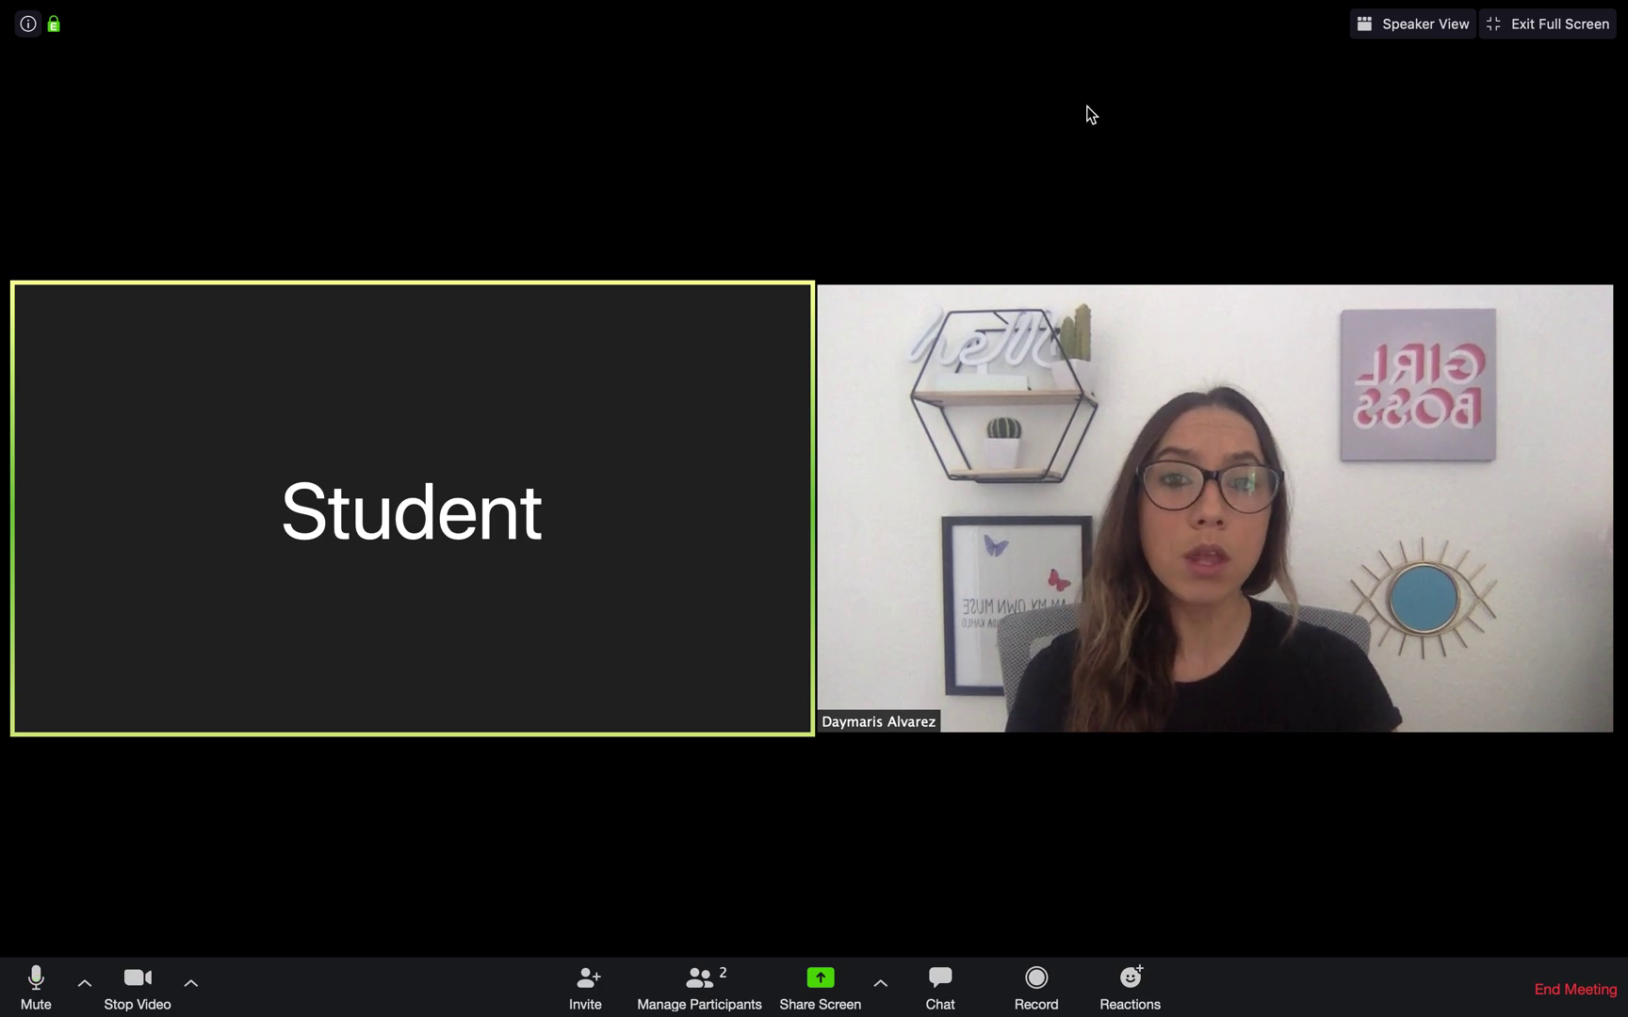
pyautogui.click(1374, 36)
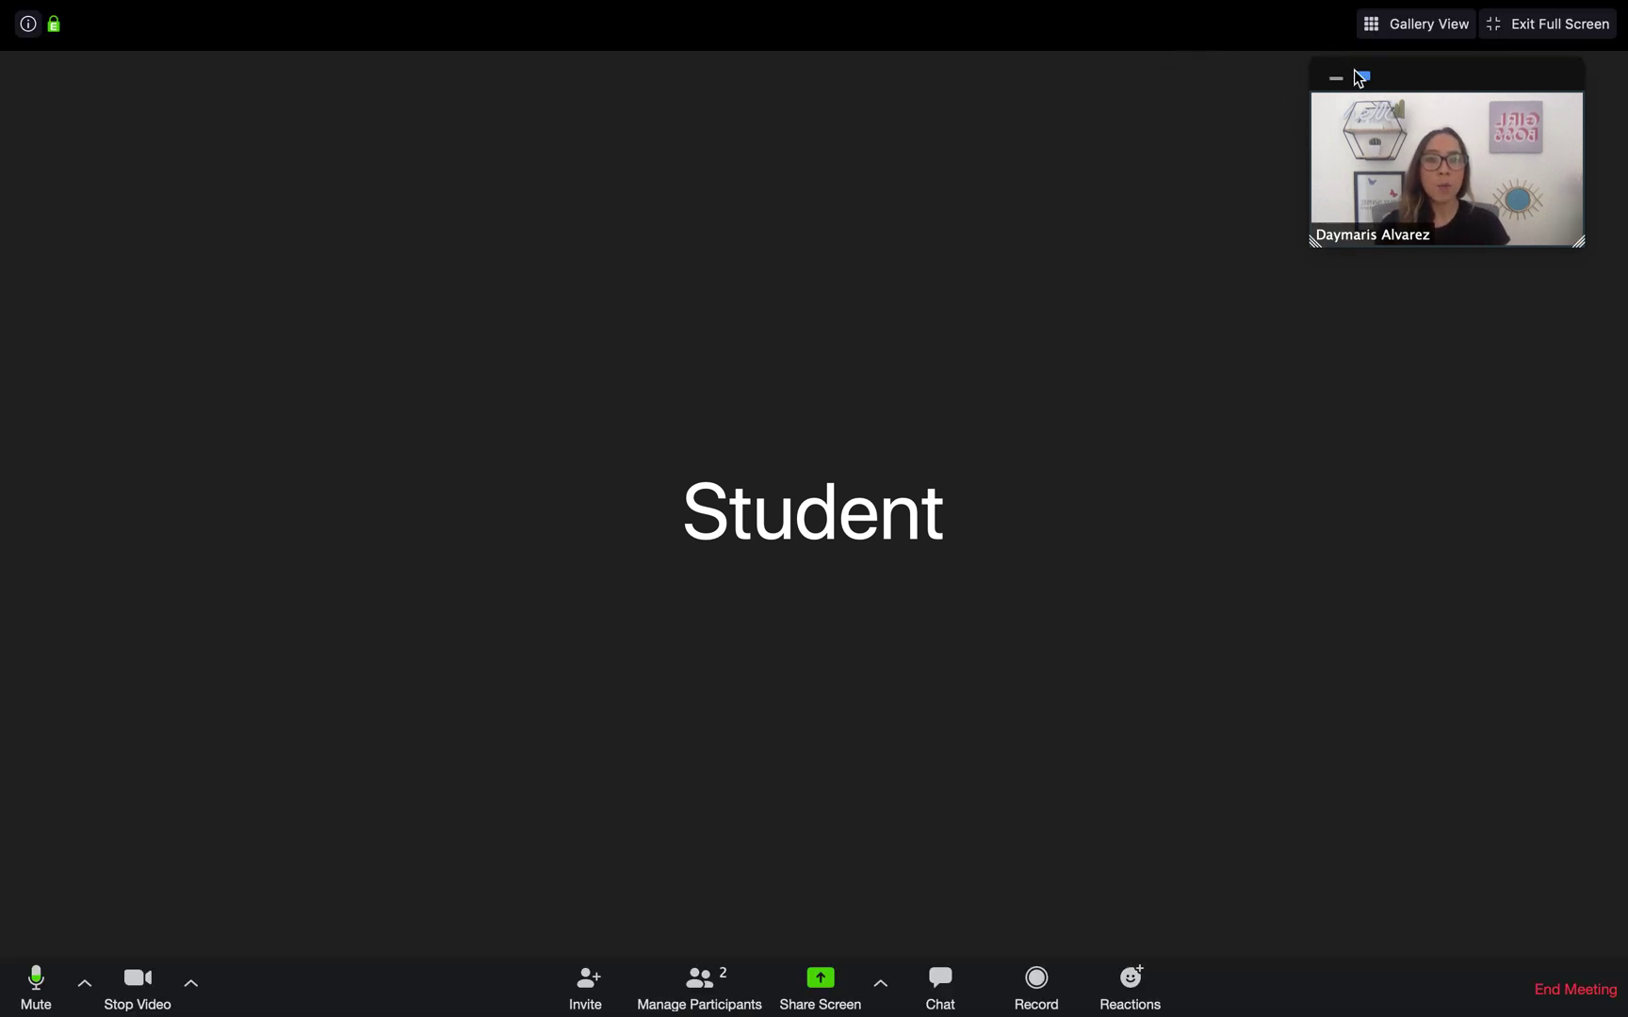
pyautogui.click(1384, 36)
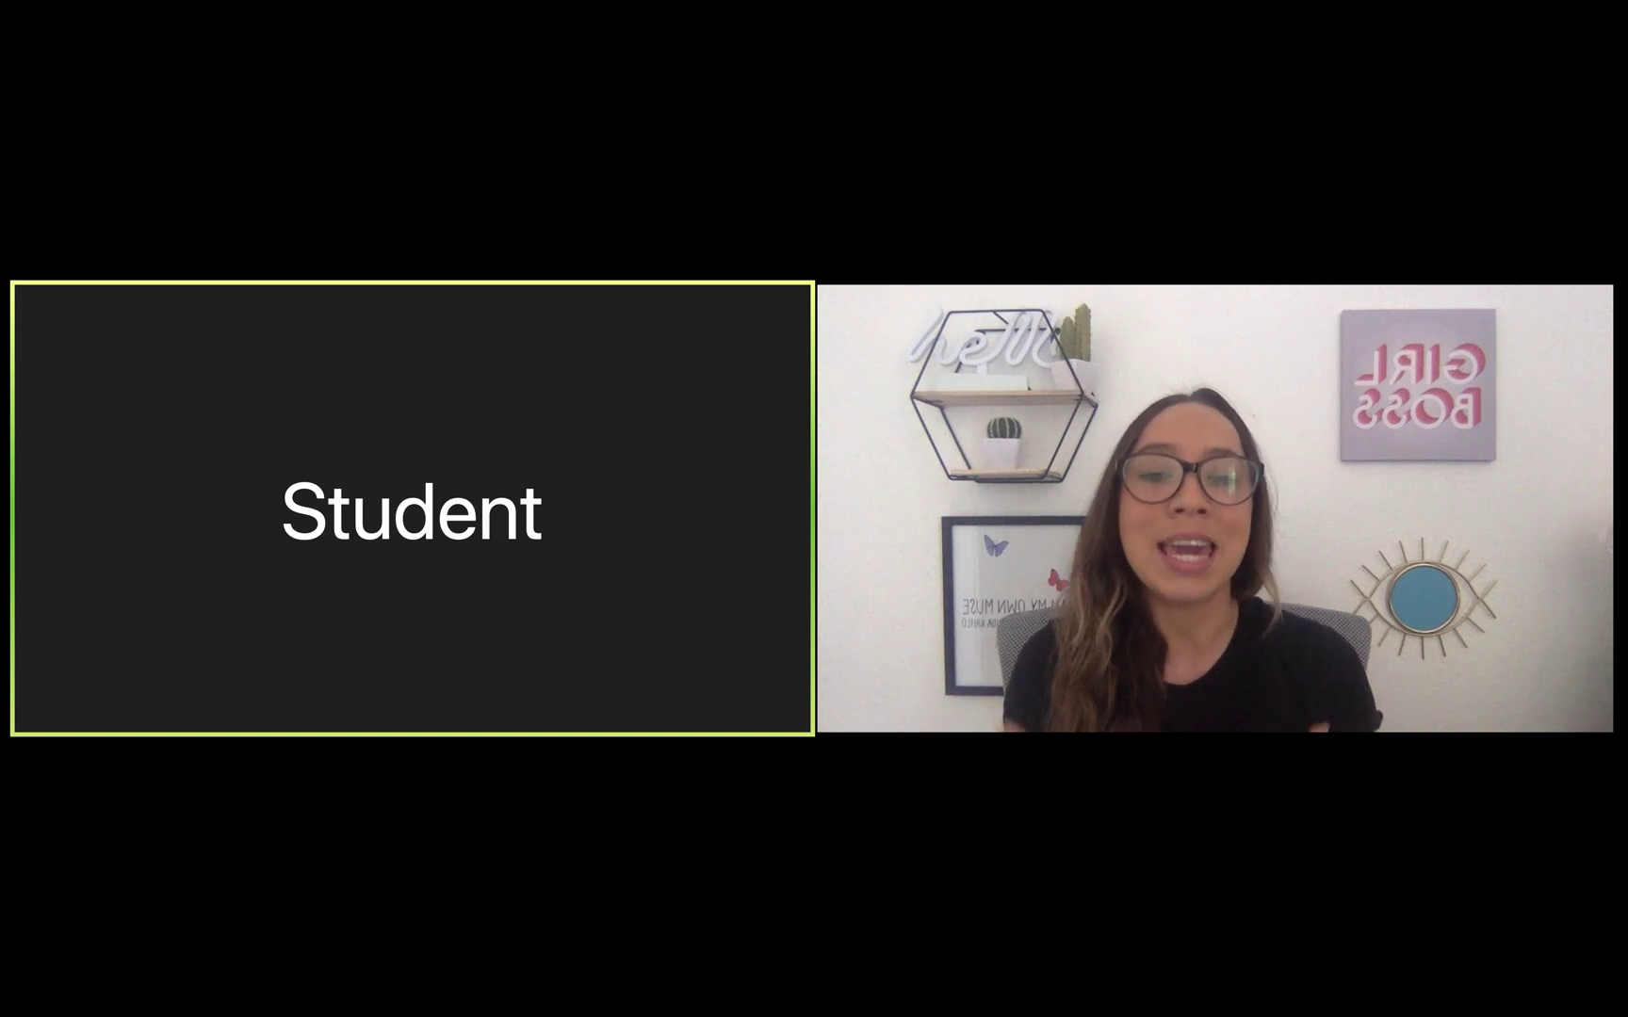
# Mute your own microphone and unmute it again.
pyautogui.moveTo(989, 135)
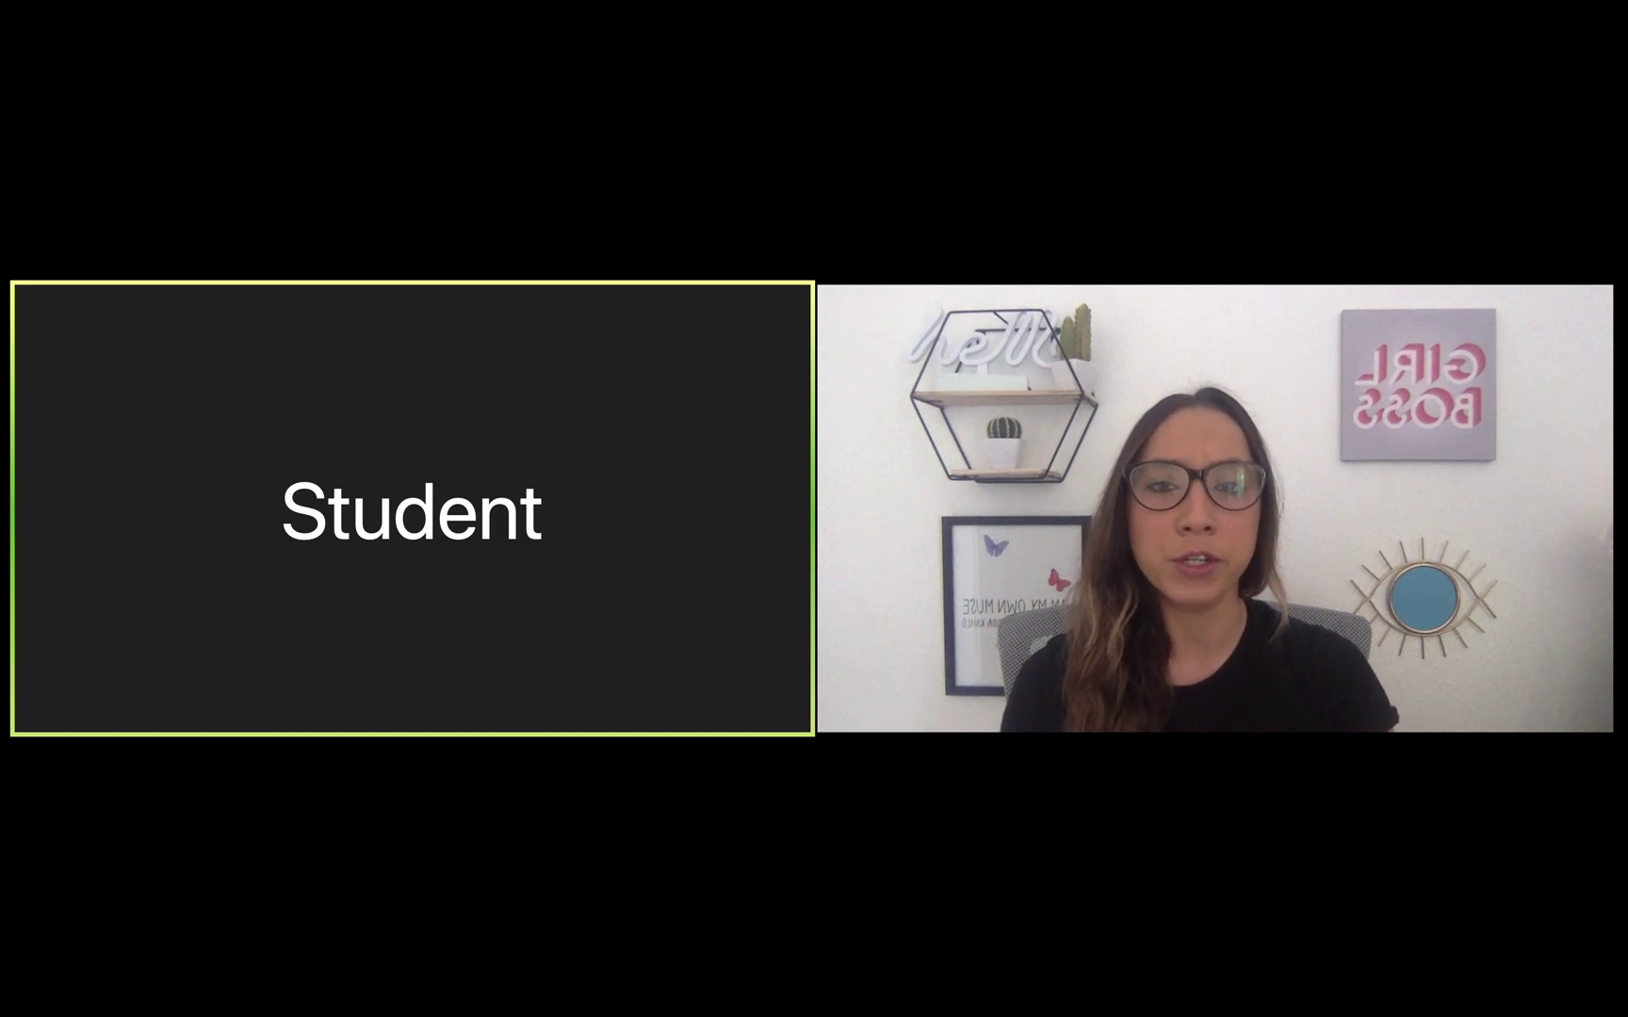
pyautogui.moveTo(624, 417)
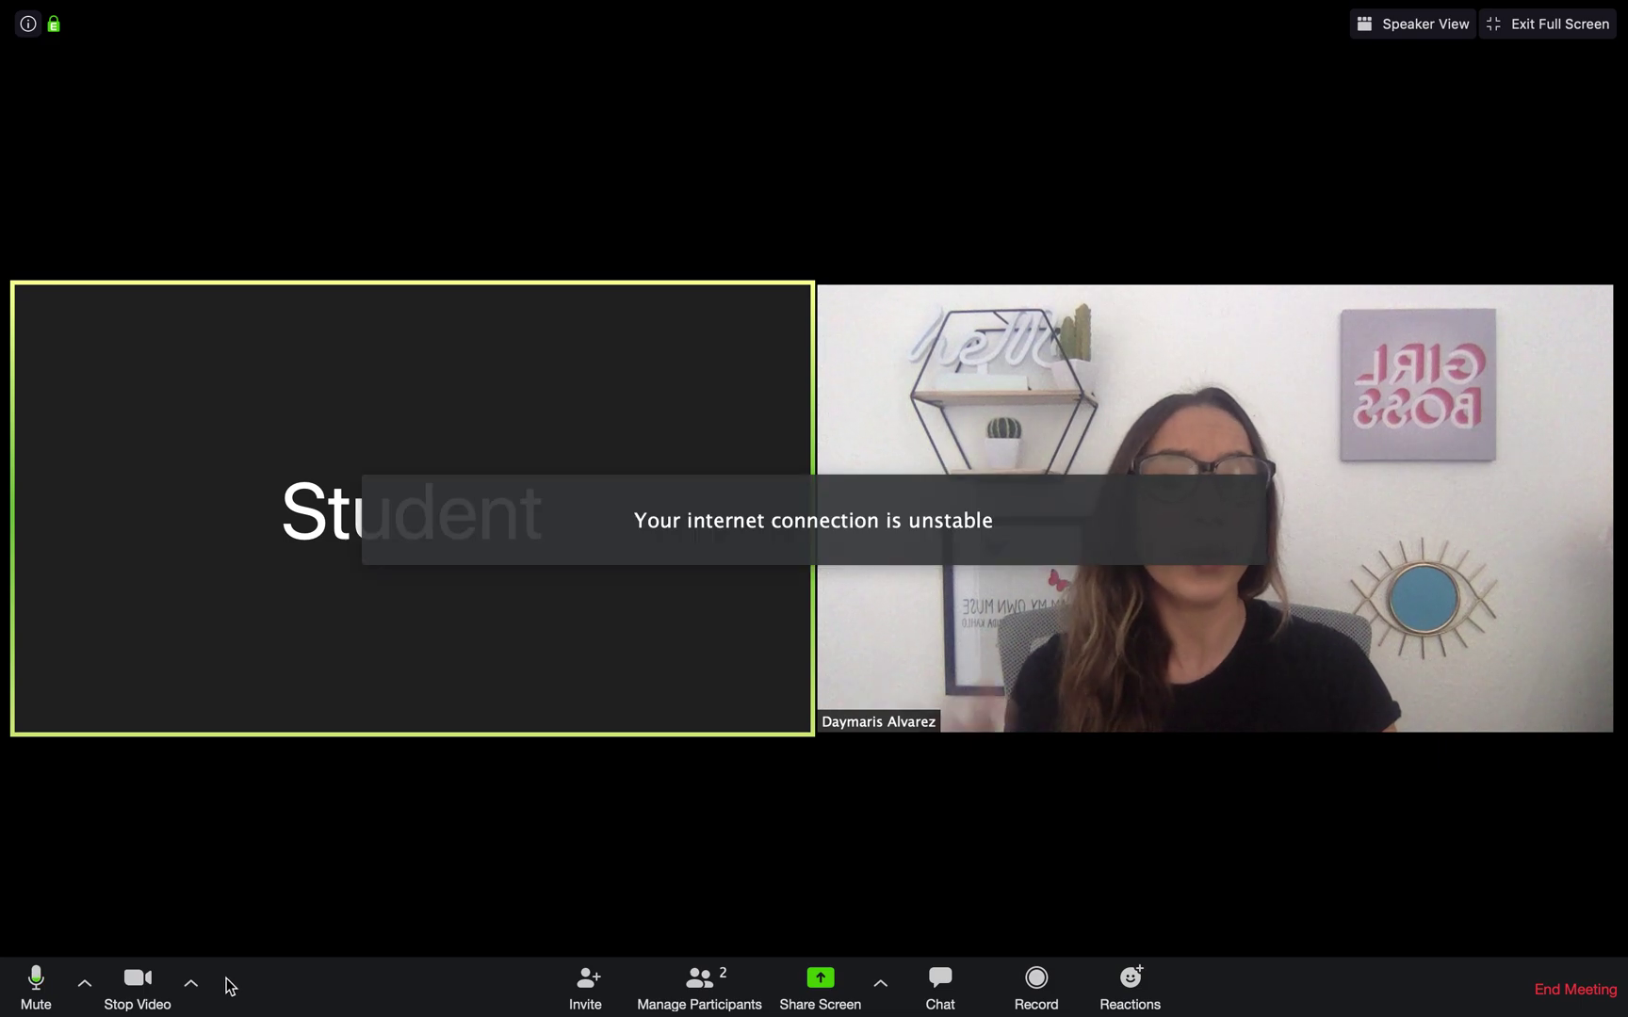
pyautogui.moveTo(11, 1013)
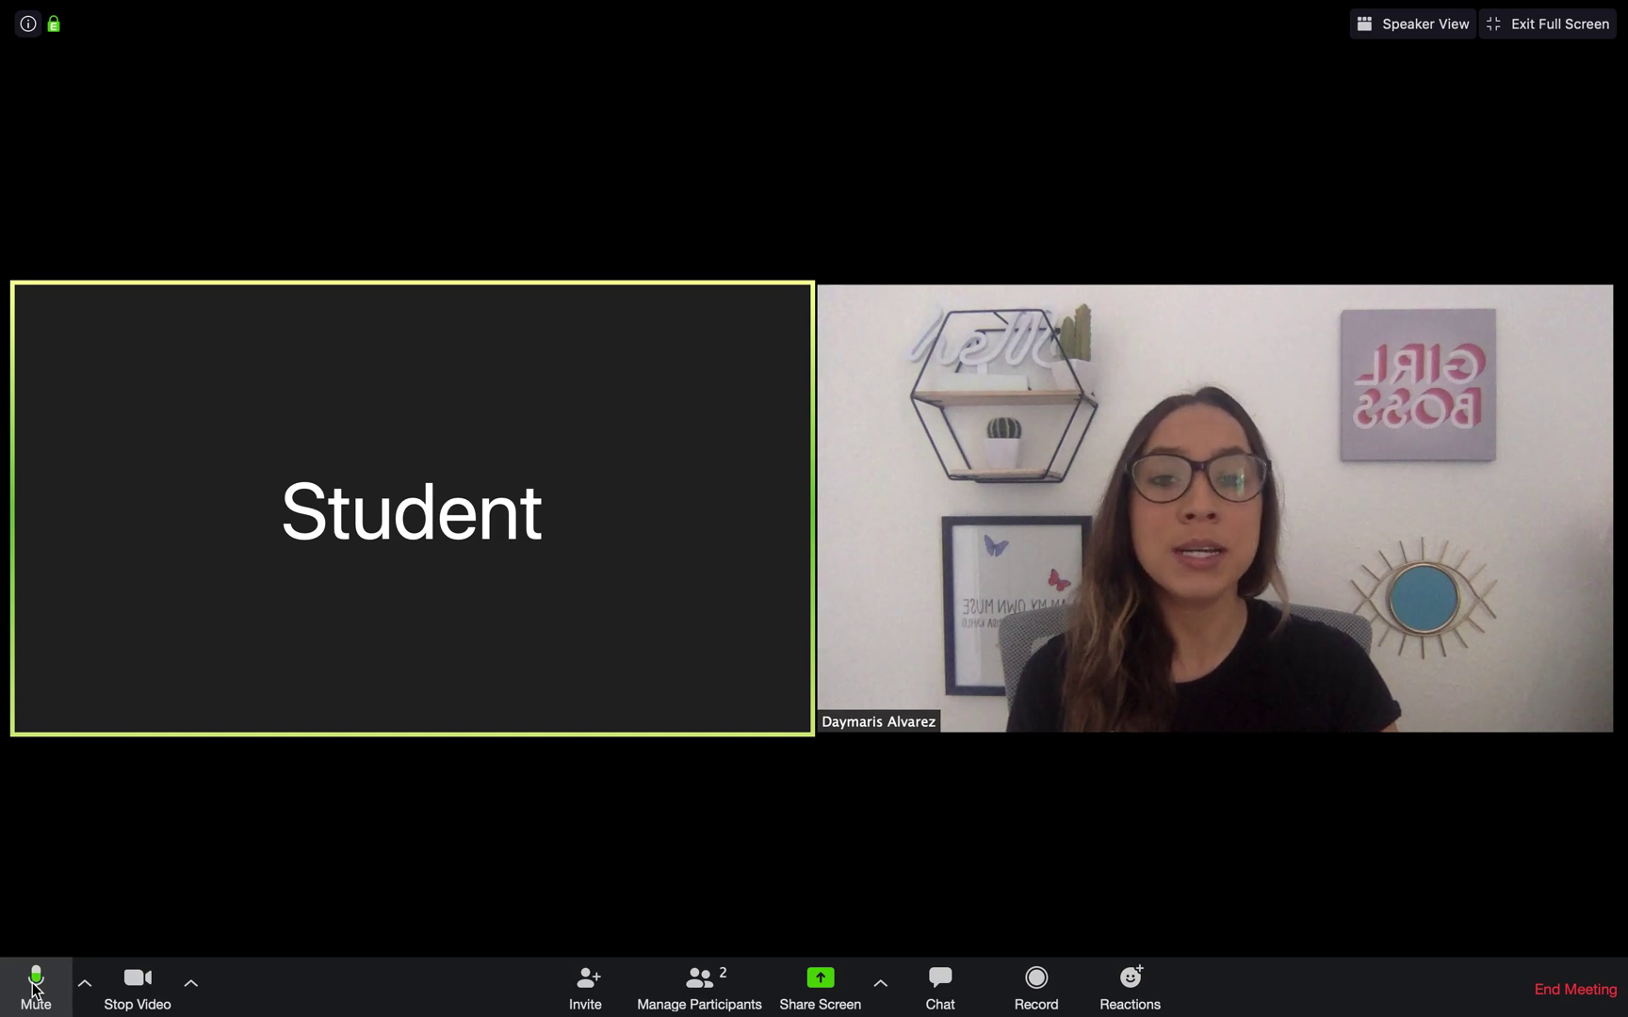
pyautogui.click(35, 985)
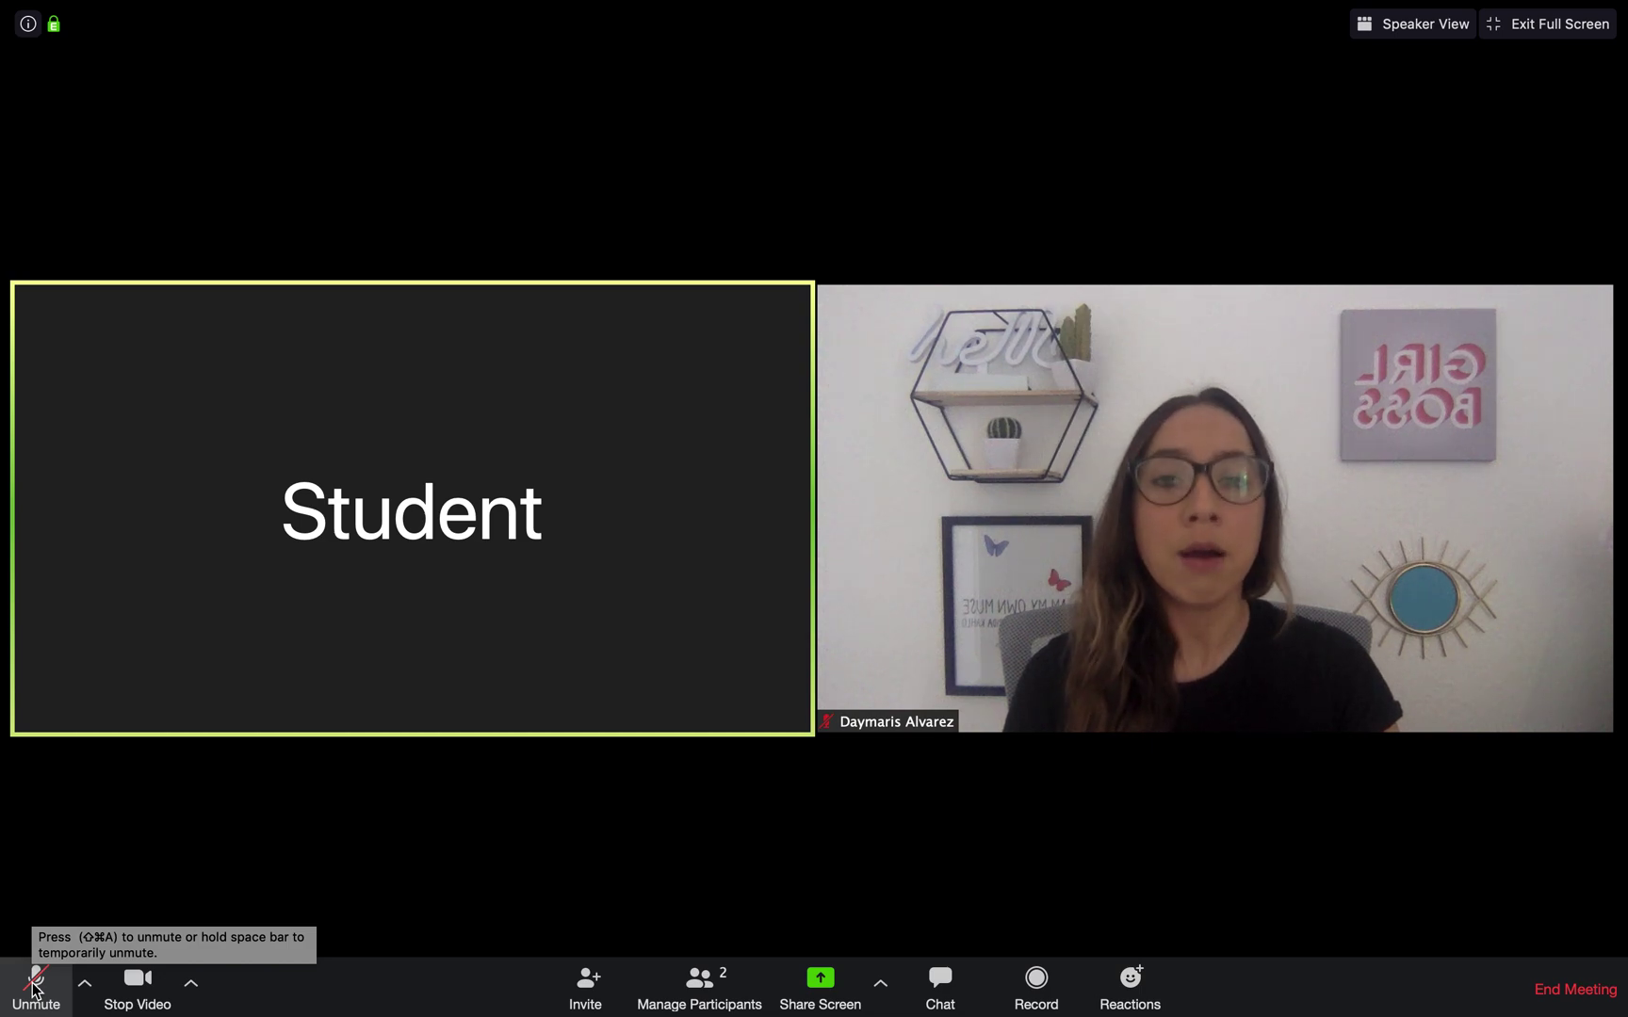
pyautogui.click(34, 985)
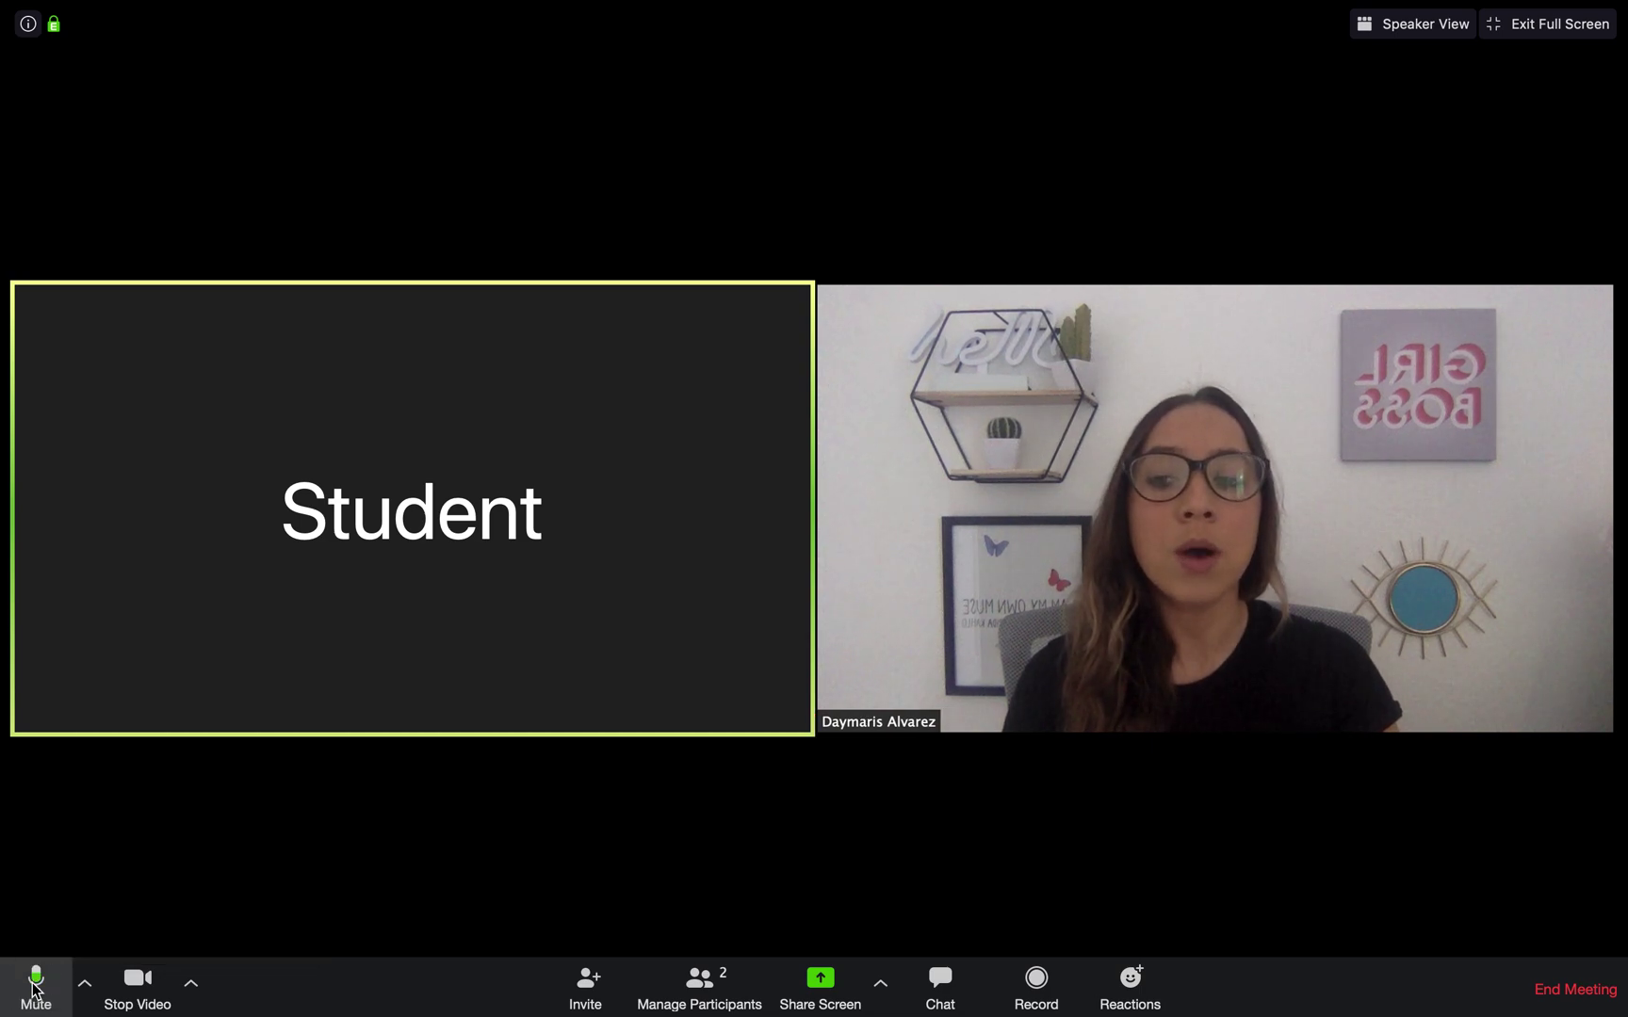
# In the audio settings, turn joining audio by computer on and off again, and close the settings.
pyautogui.click(85, 988)
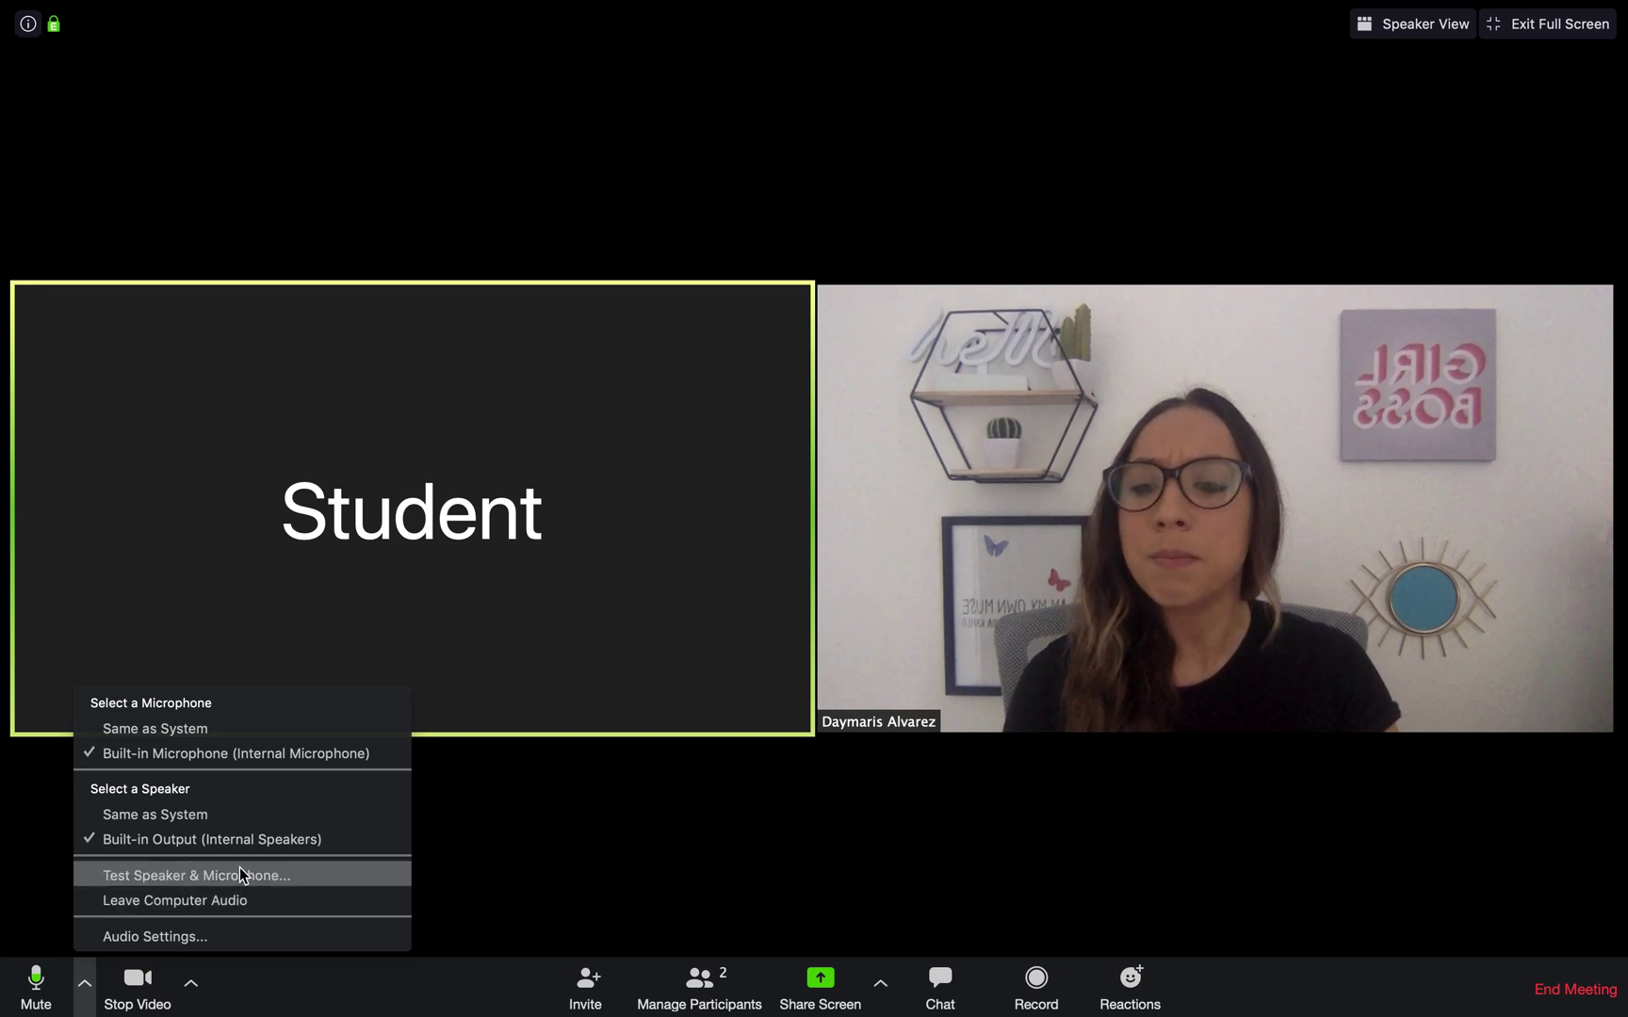
pyautogui.click(154, 936)
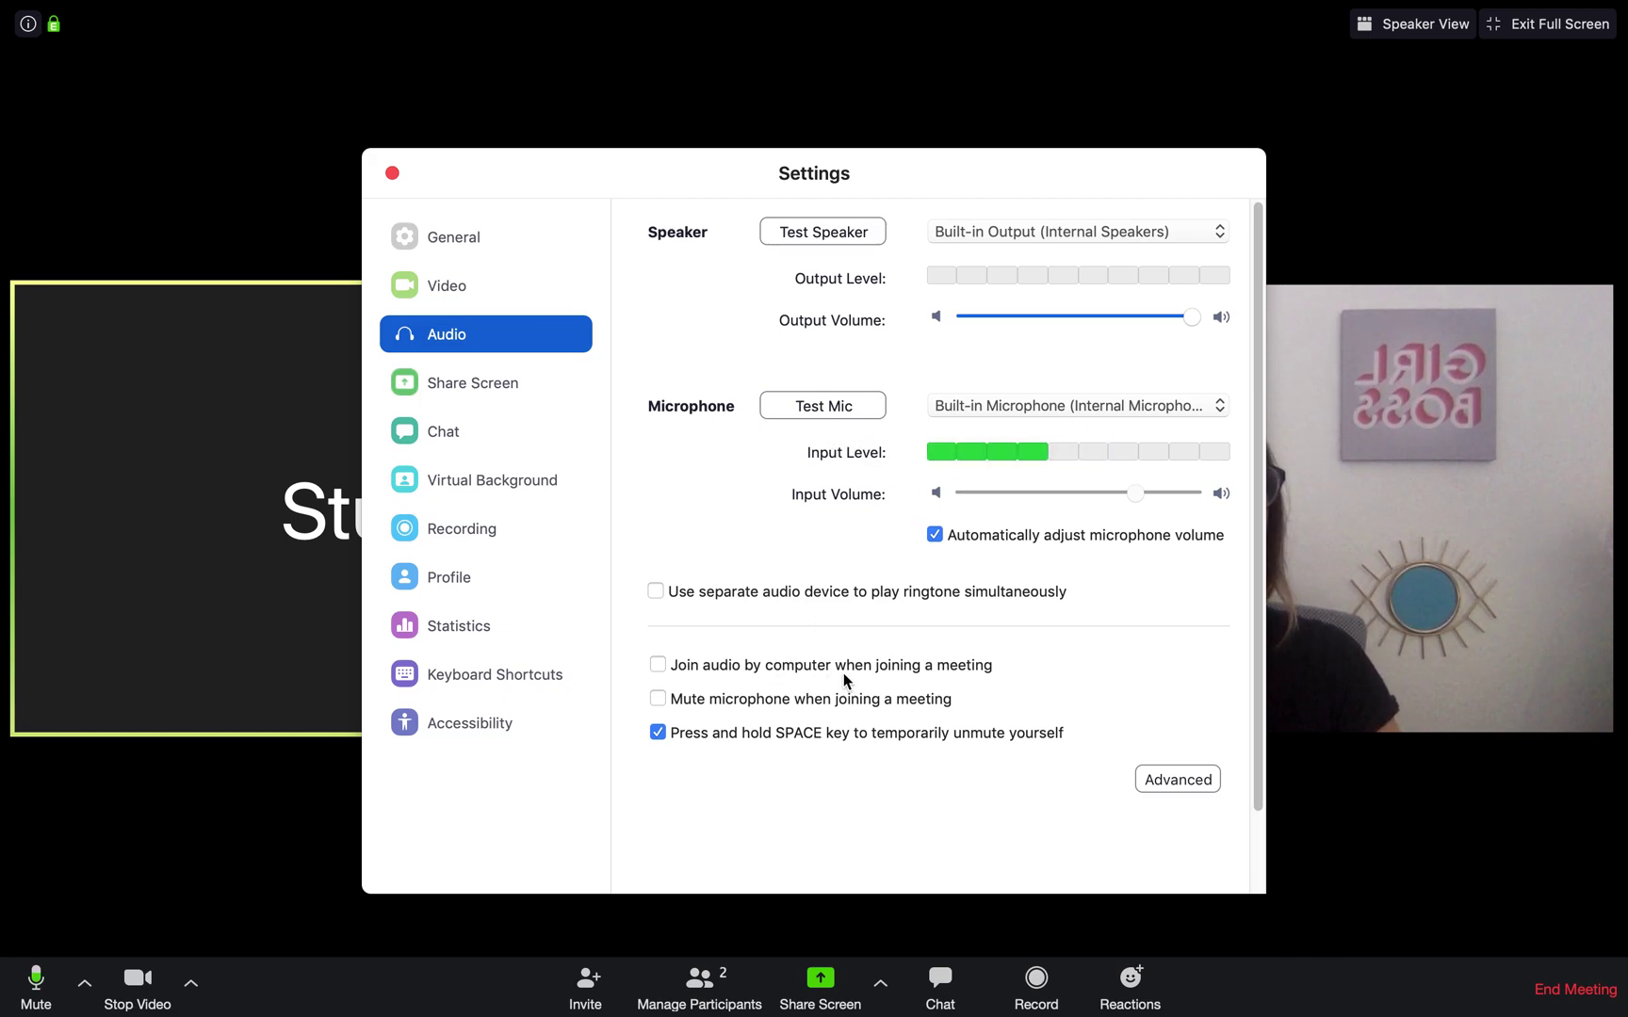
pyautogui.click(658, 665)
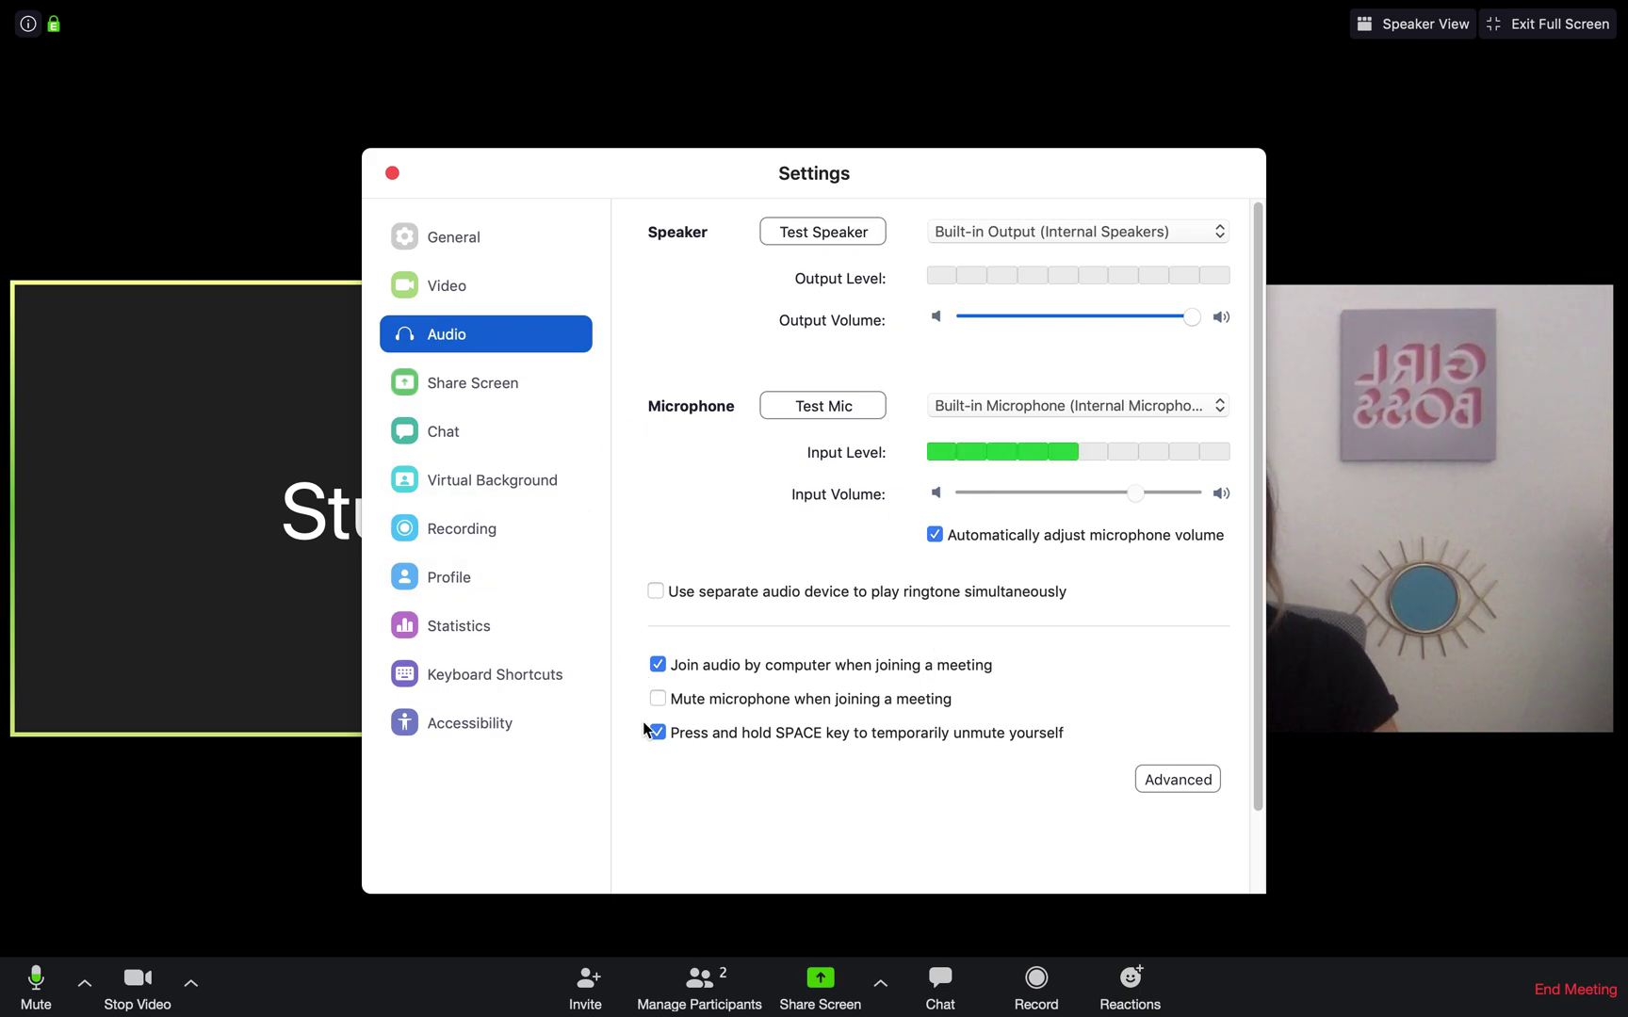
pyautogui.click(657, 665)
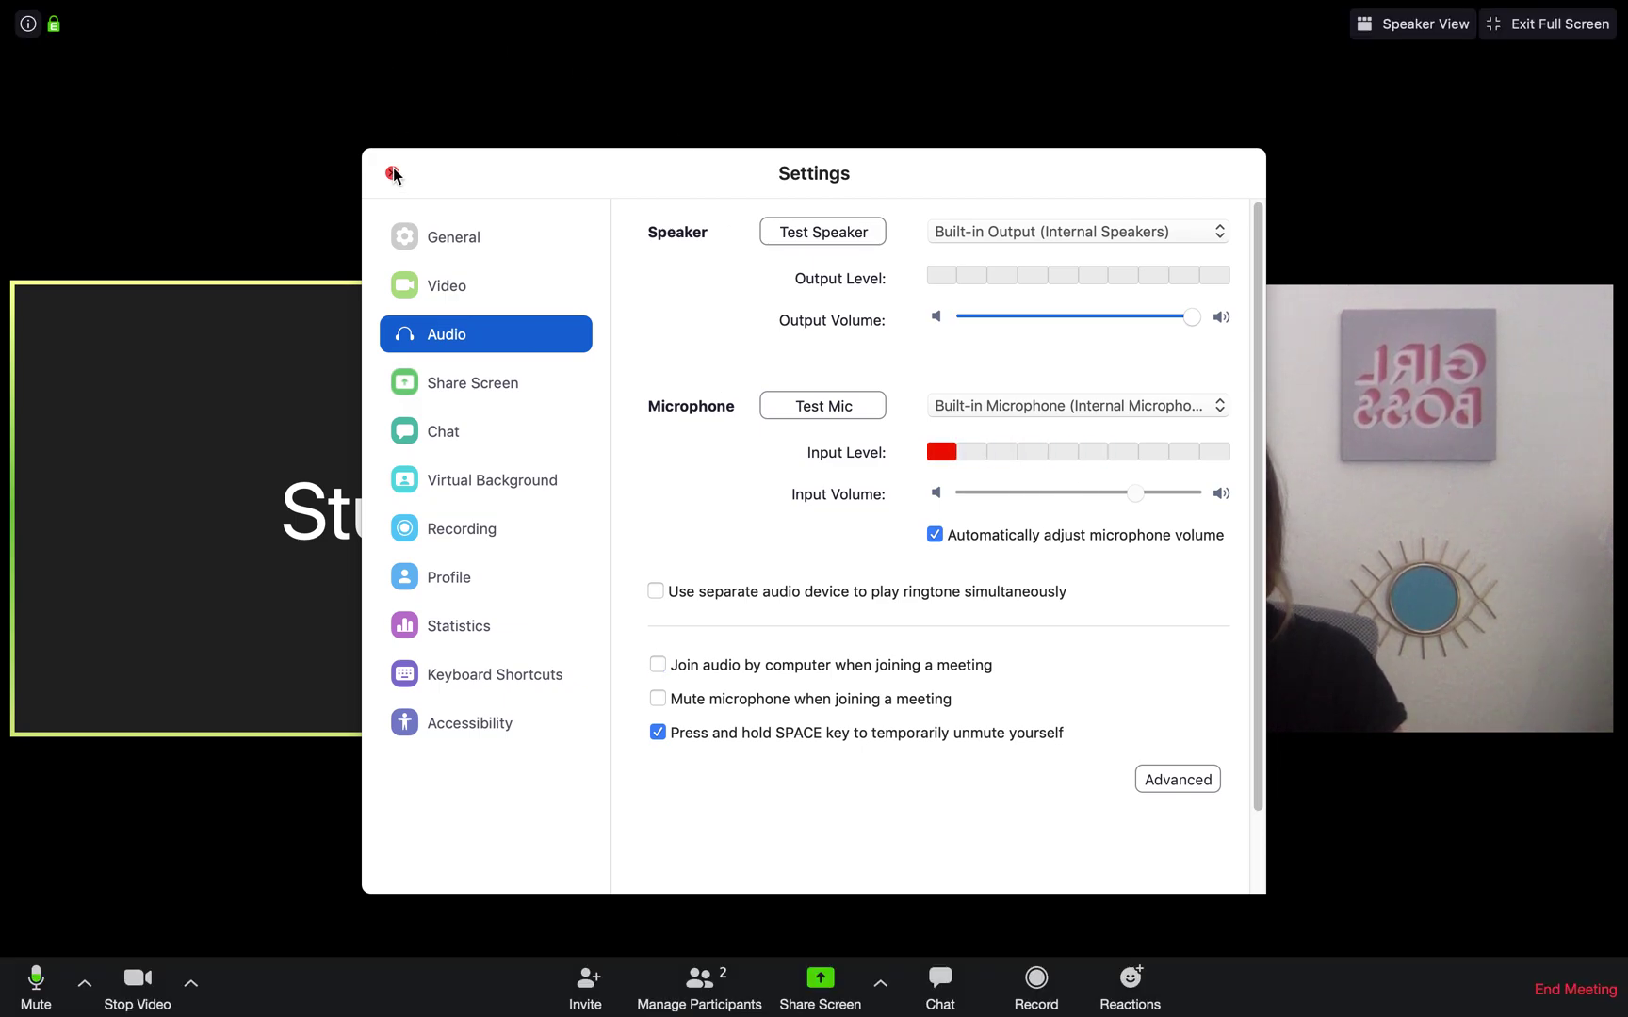
pyautogui.click(393, 173)
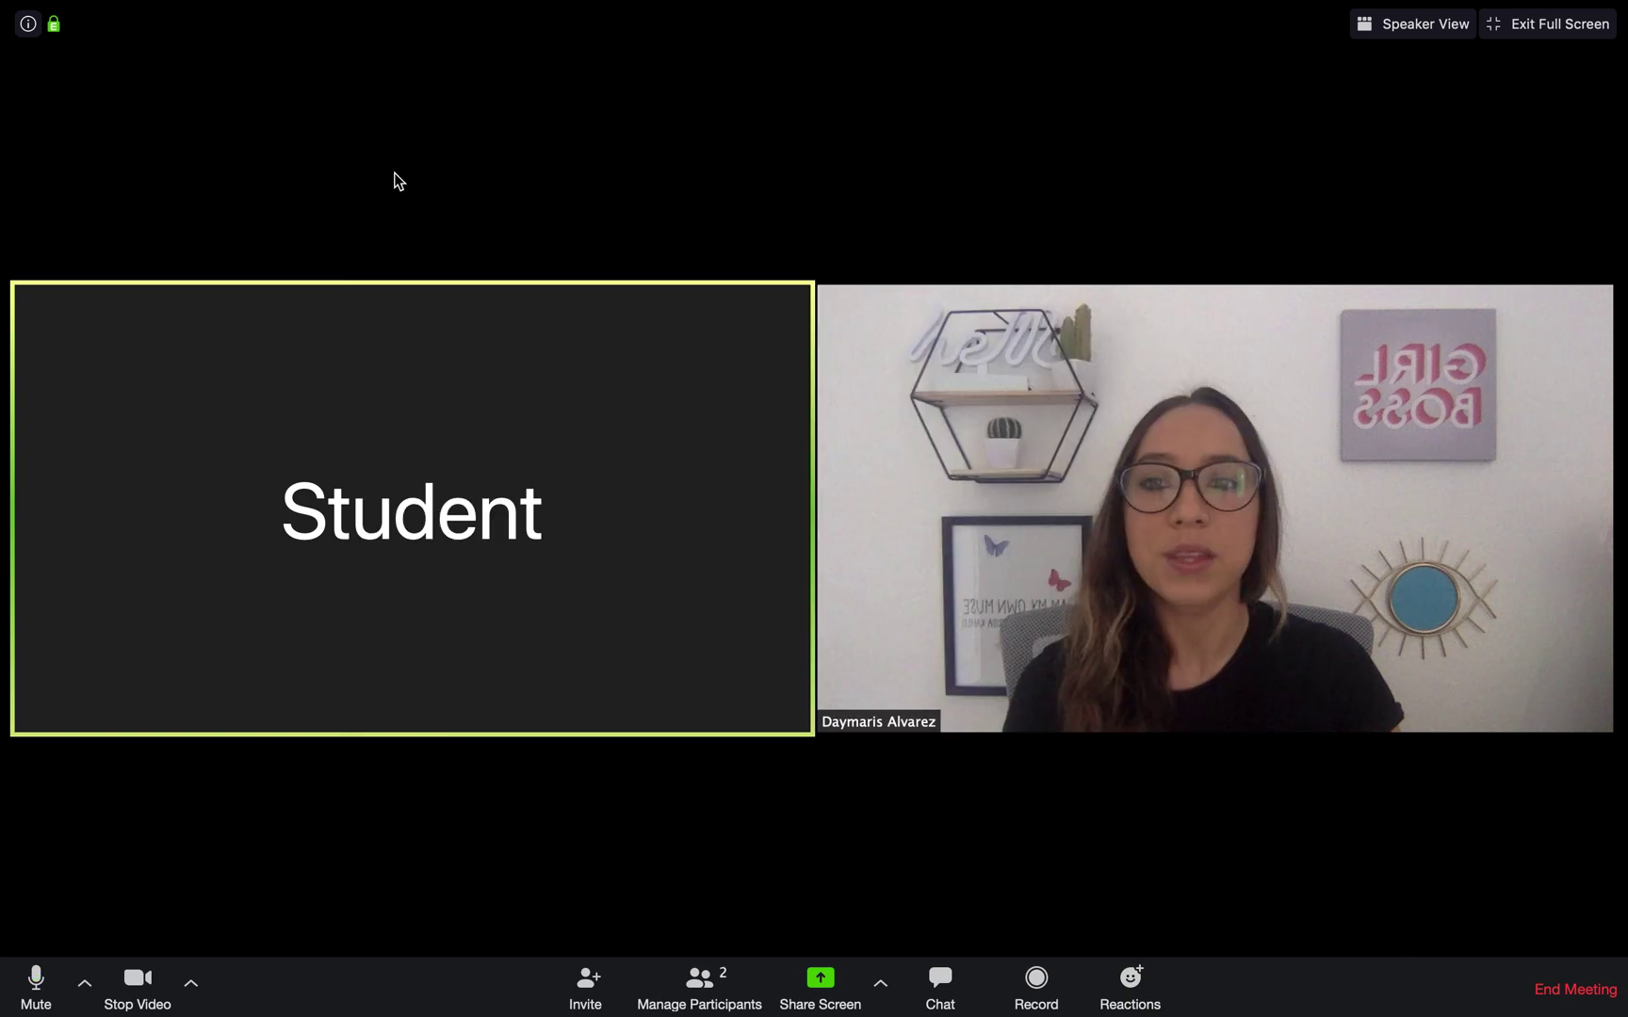
# Stop your own camera video and start it again.
pyautogui.click(140, 997)
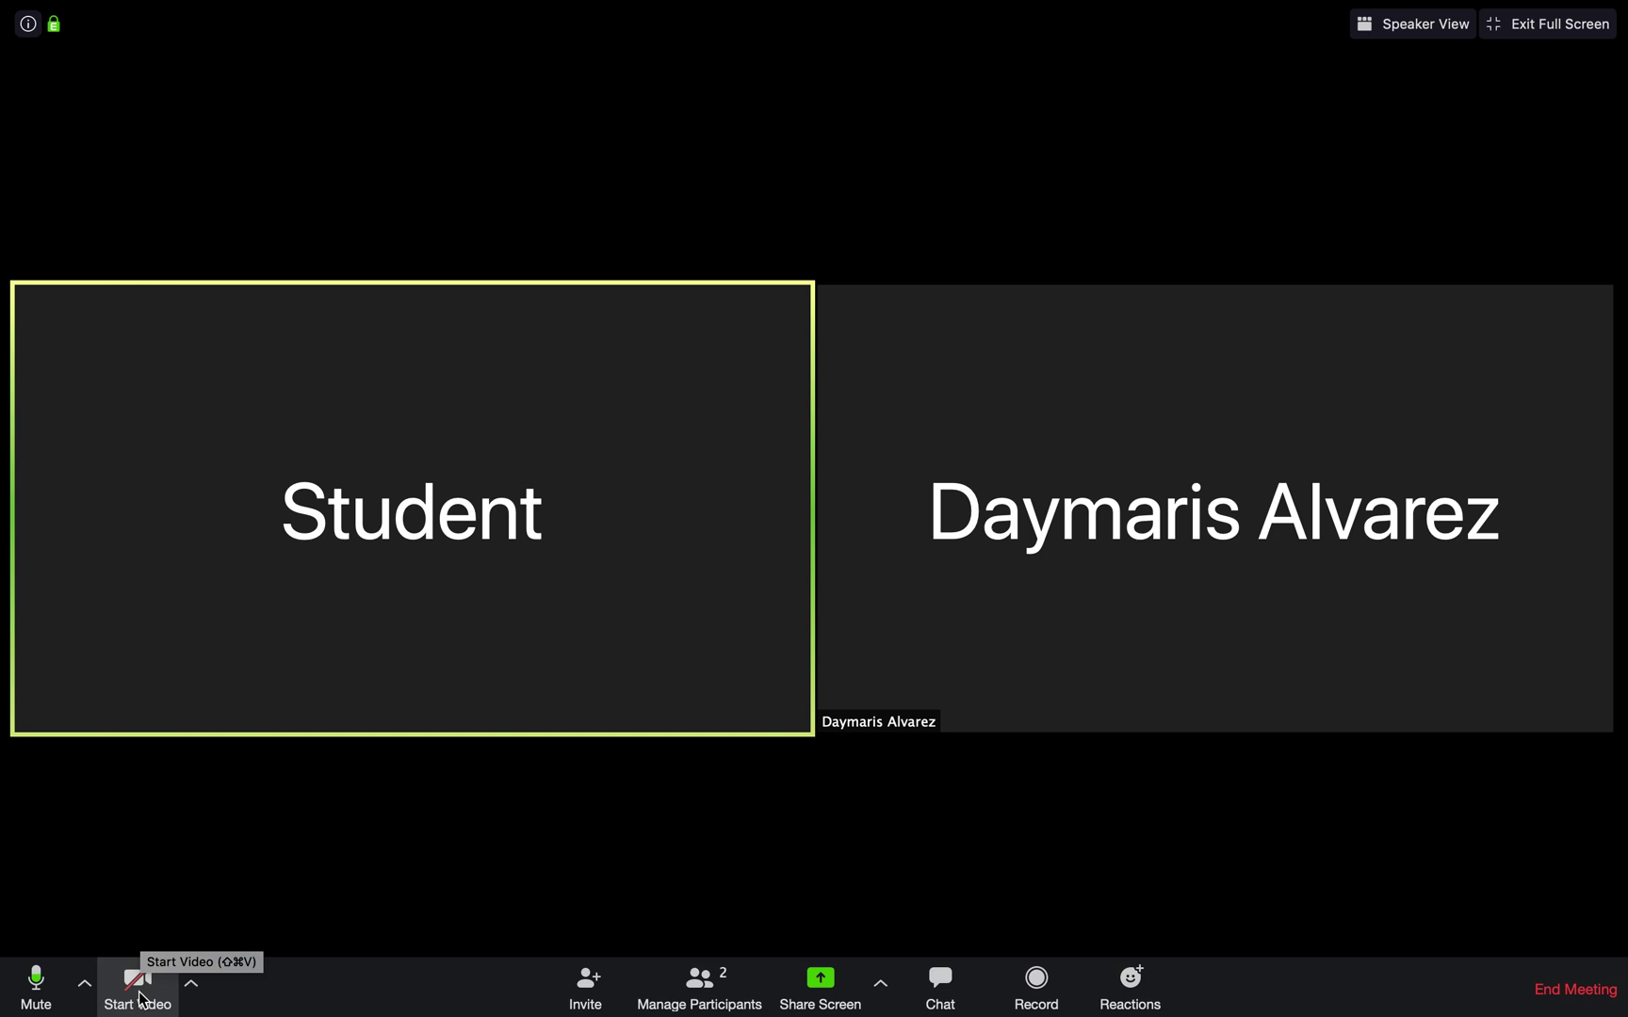
pyautogui.click(139, 997)
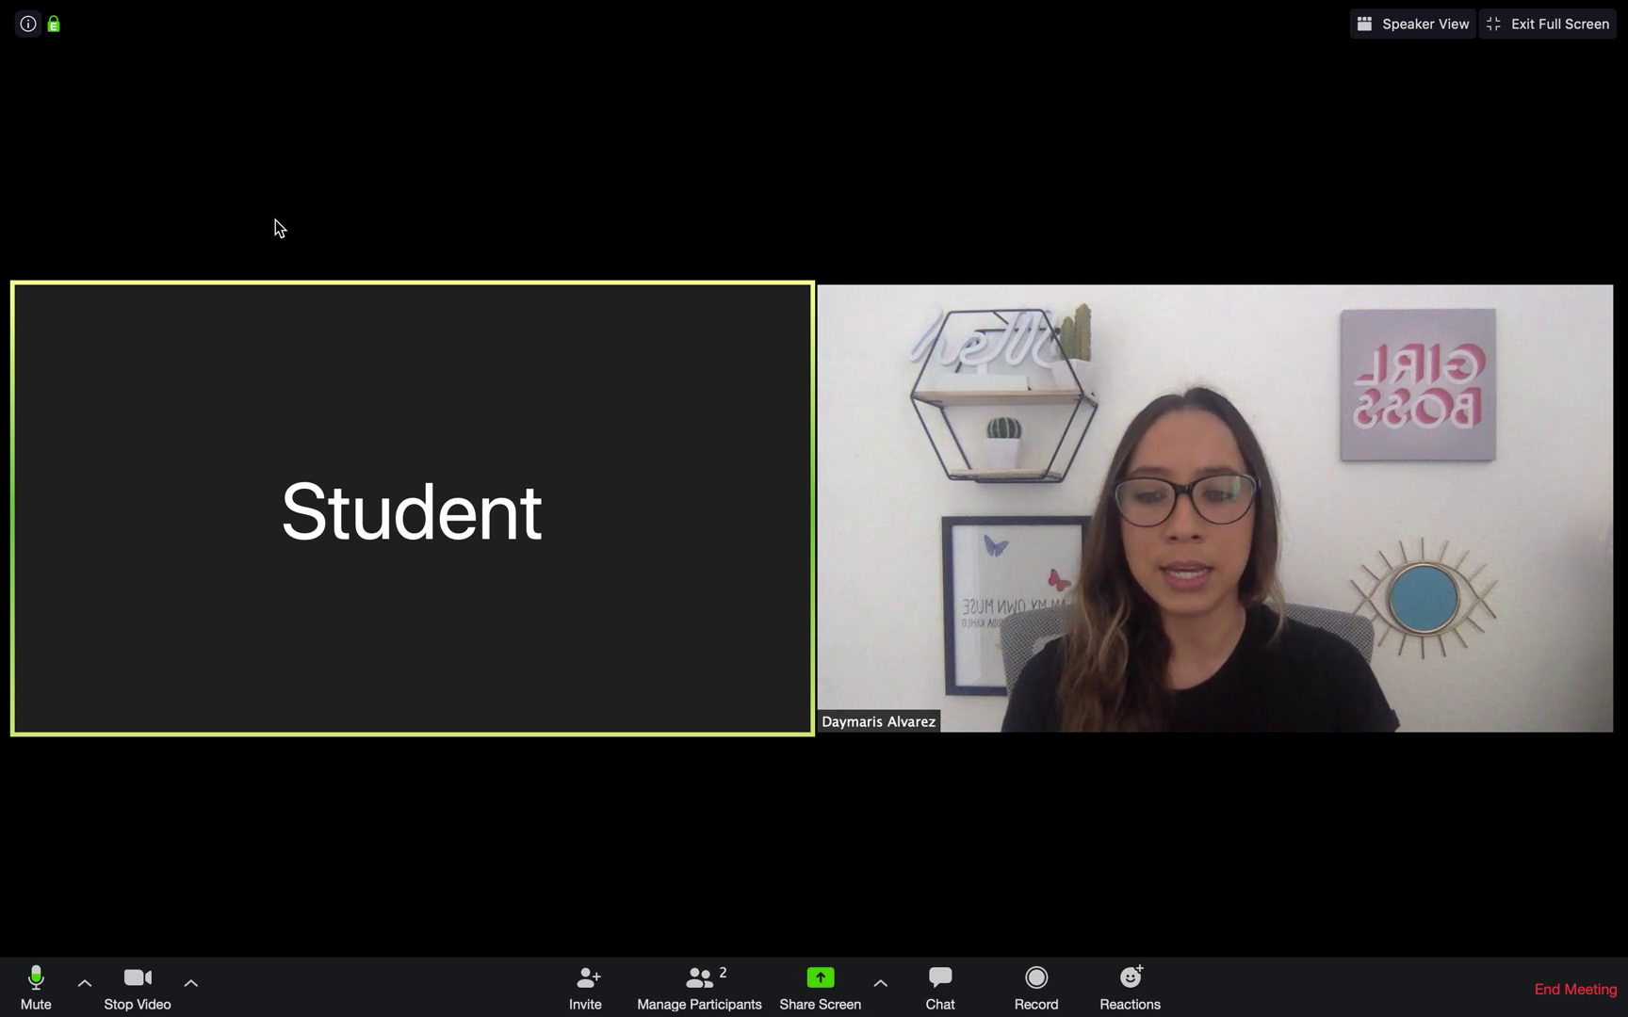
# Apply the palm-tree beach video as the virtual background and close the settings.
pyautogui.click(193, 992)
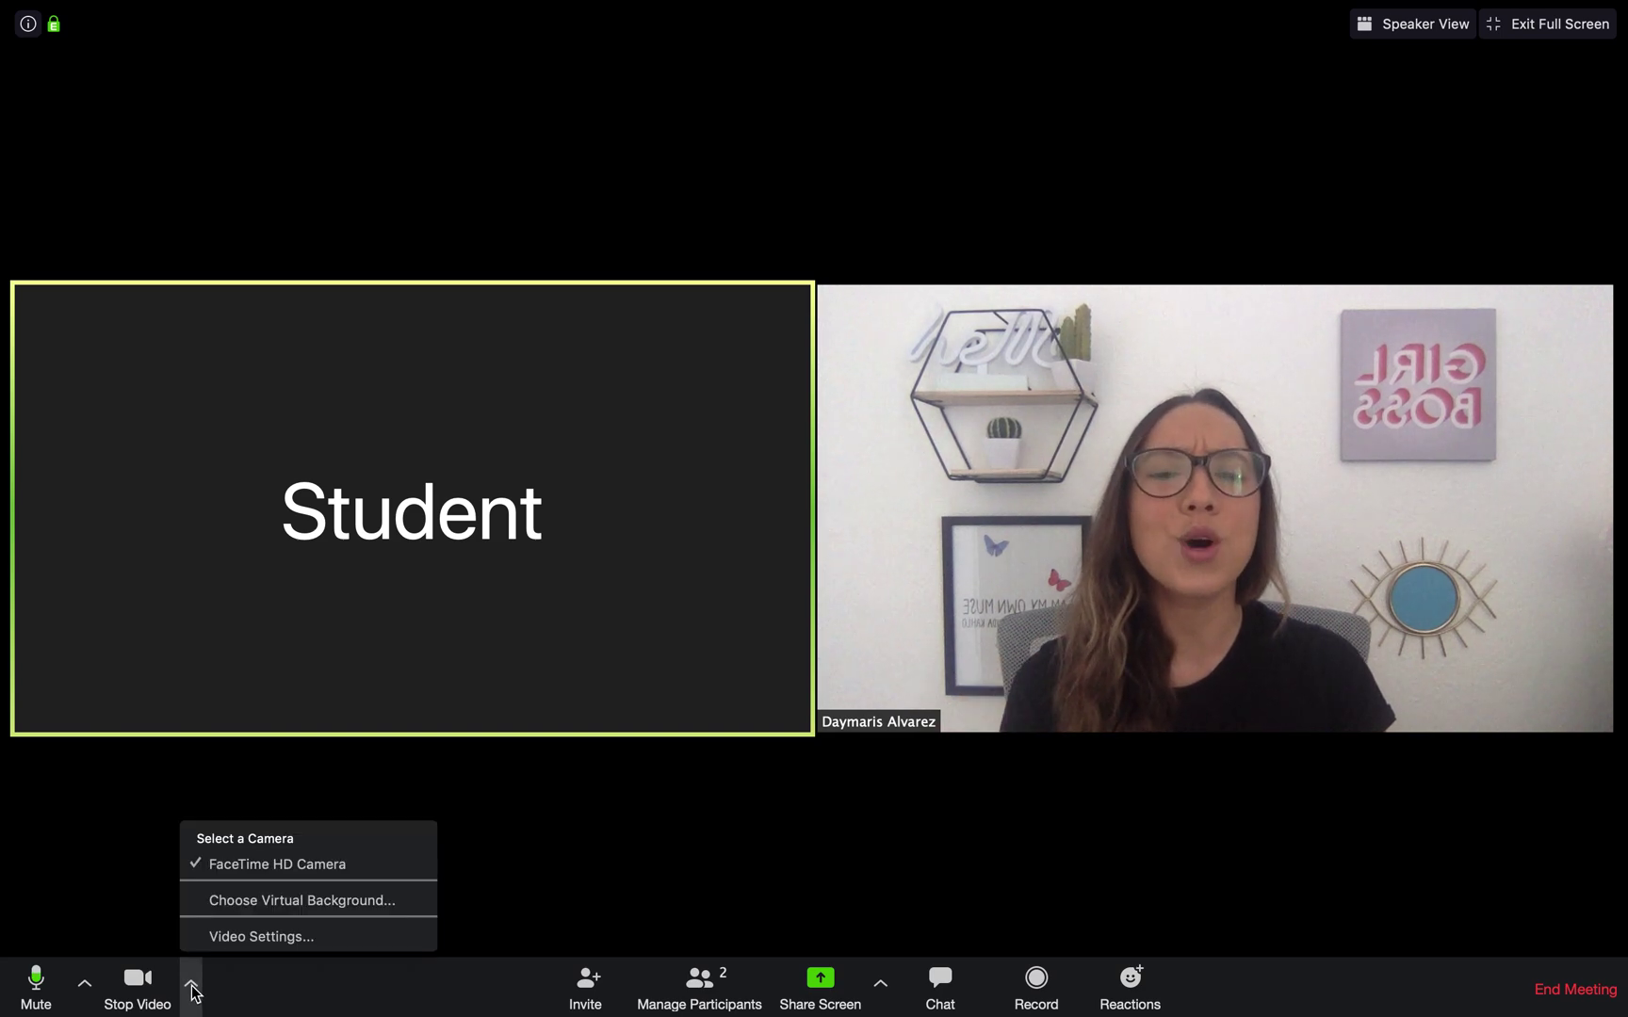
pyautogui.click(278, 904)
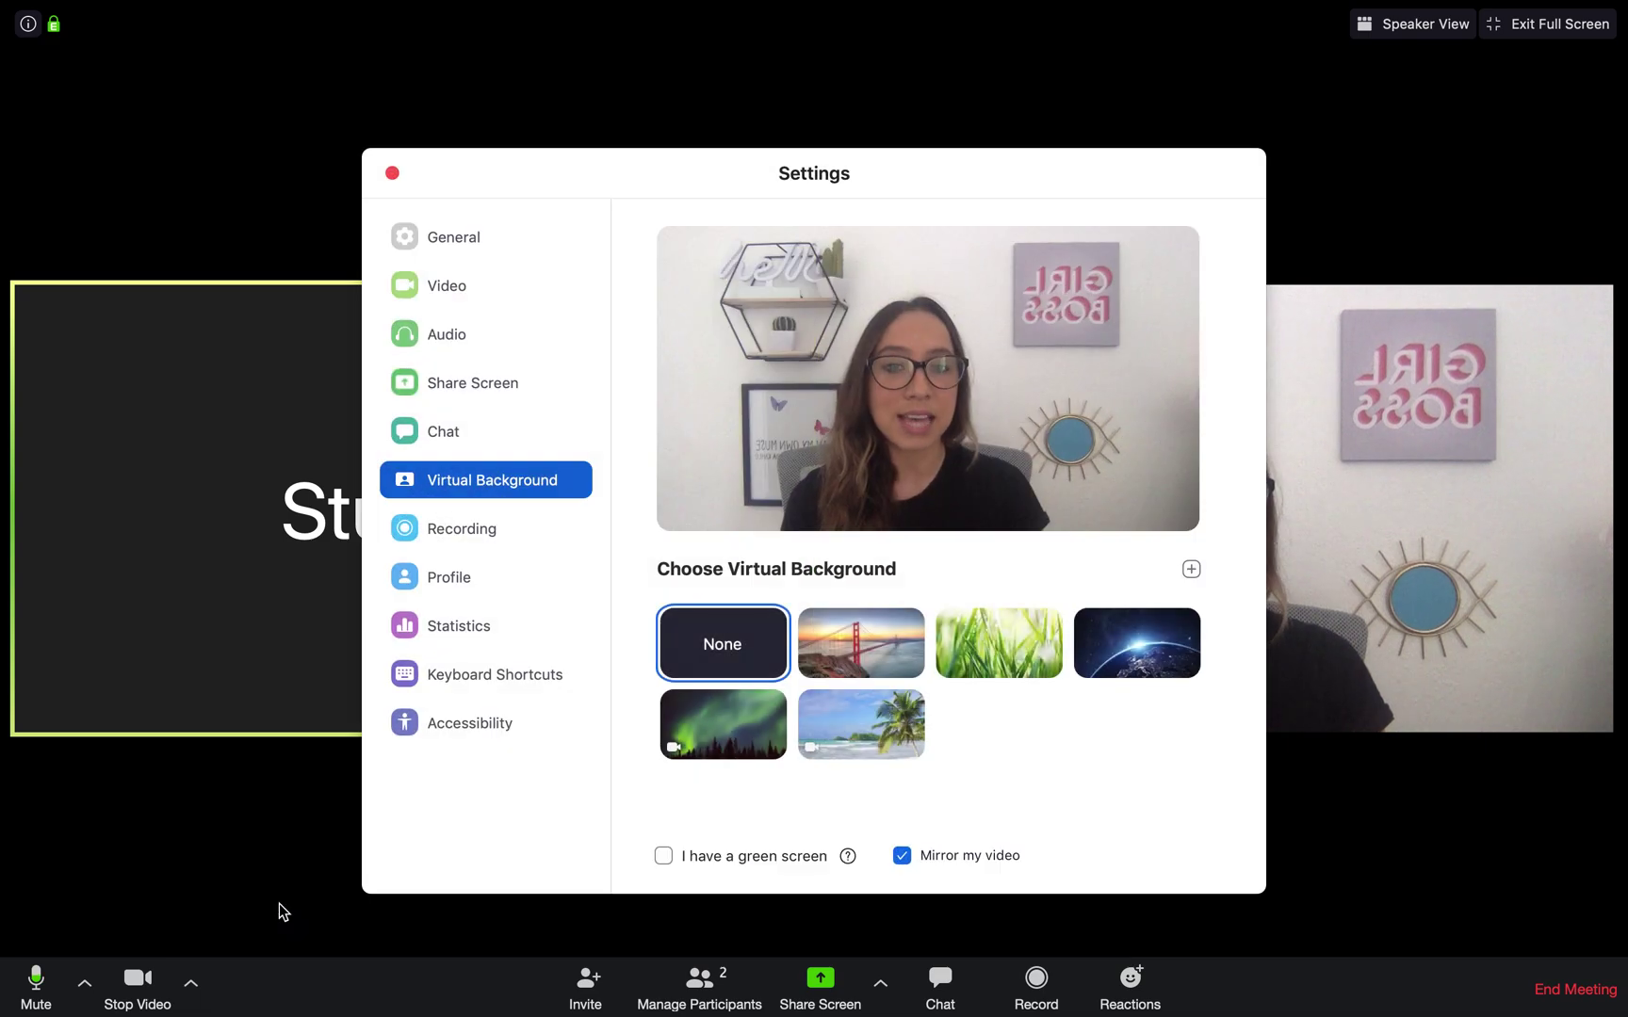
pyautogui.click(841, 714)
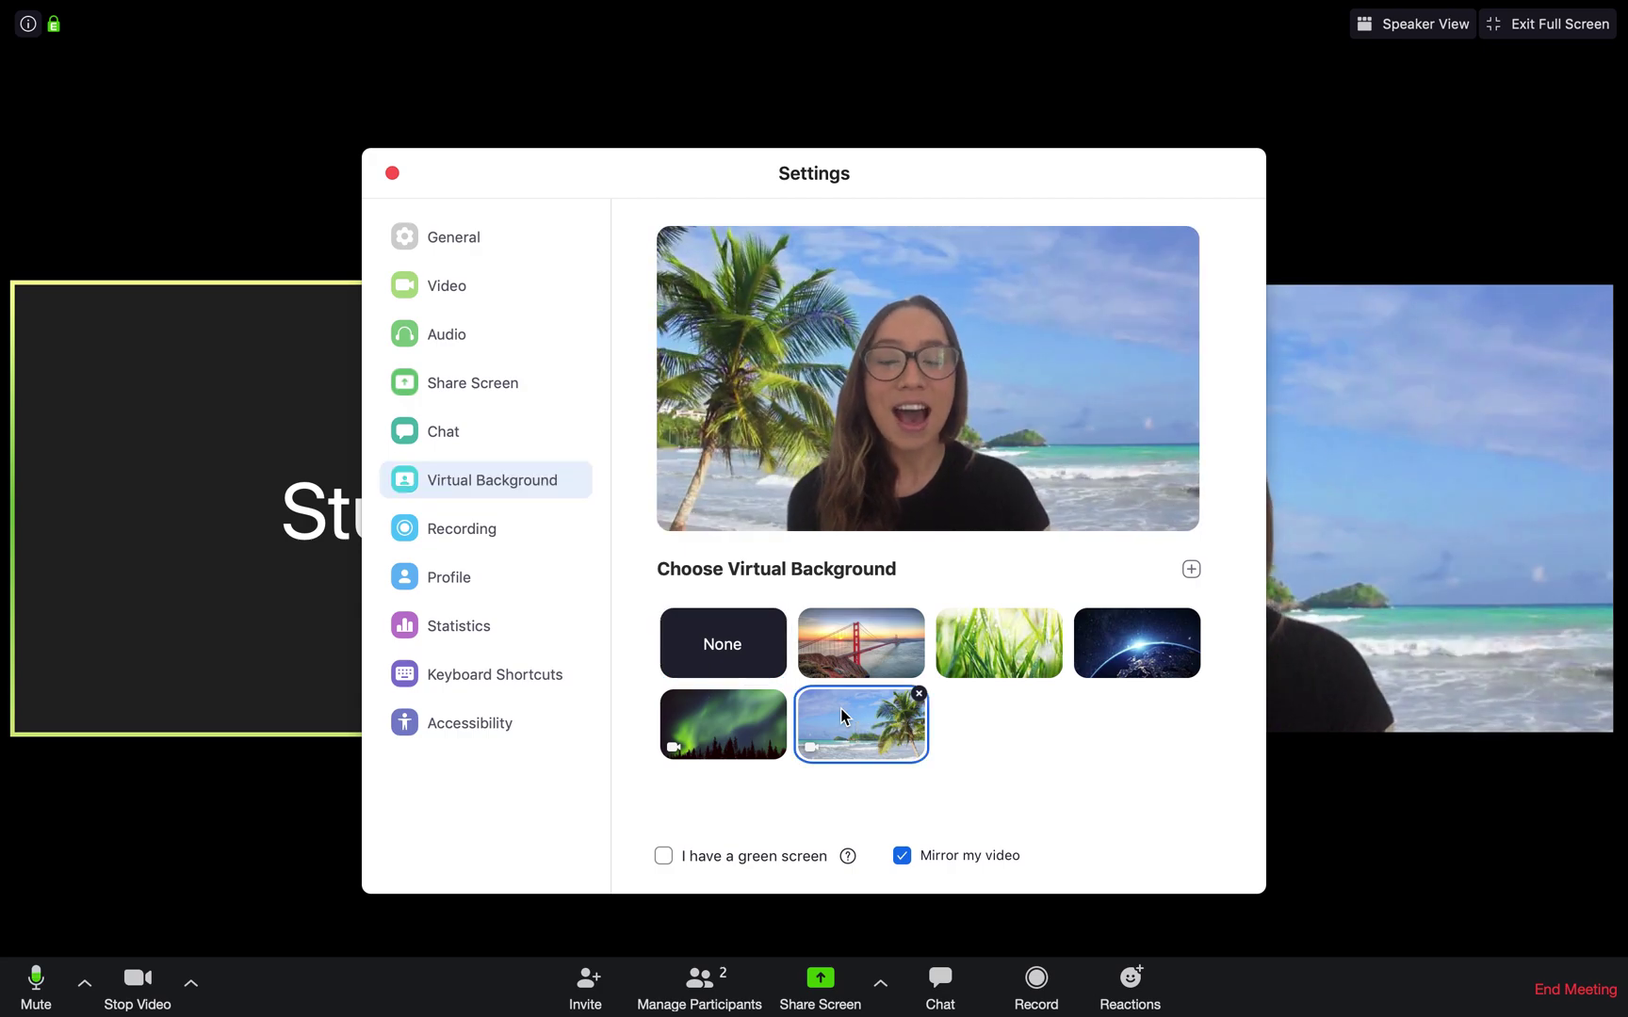
pyautogui.click(391, 173)
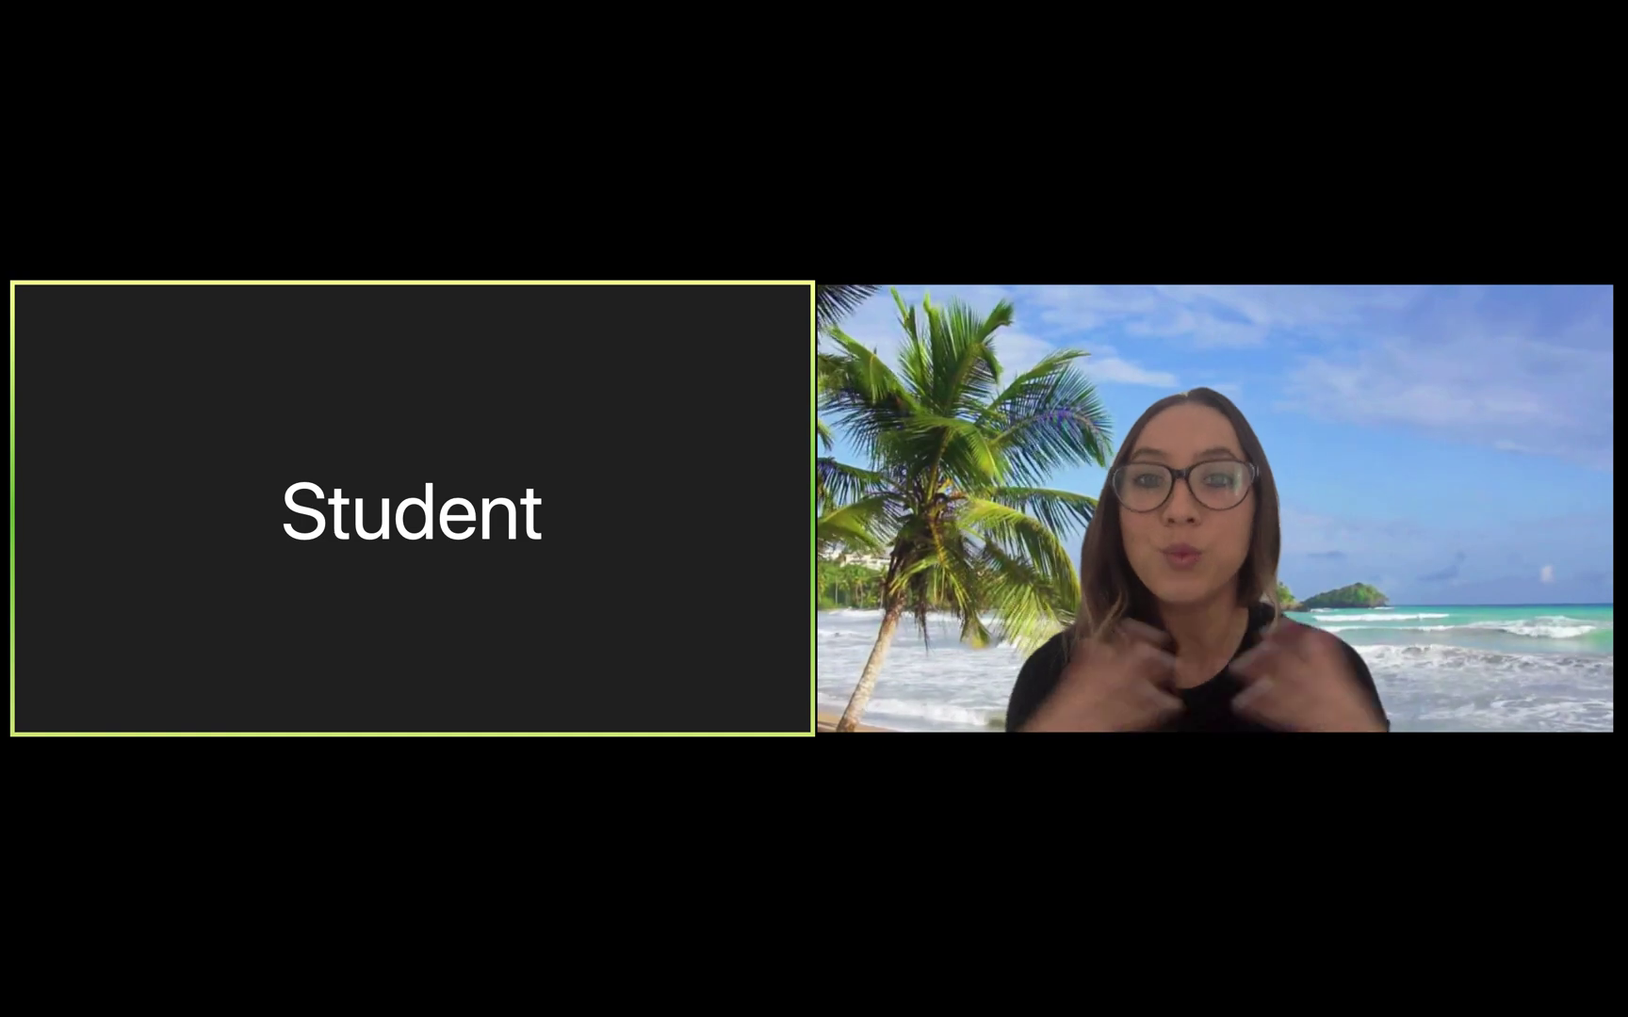
# Set the virtual background to None, view the options for adding a custom image or video, and close the settings.
pyautogui.moveTo(1170, 7)
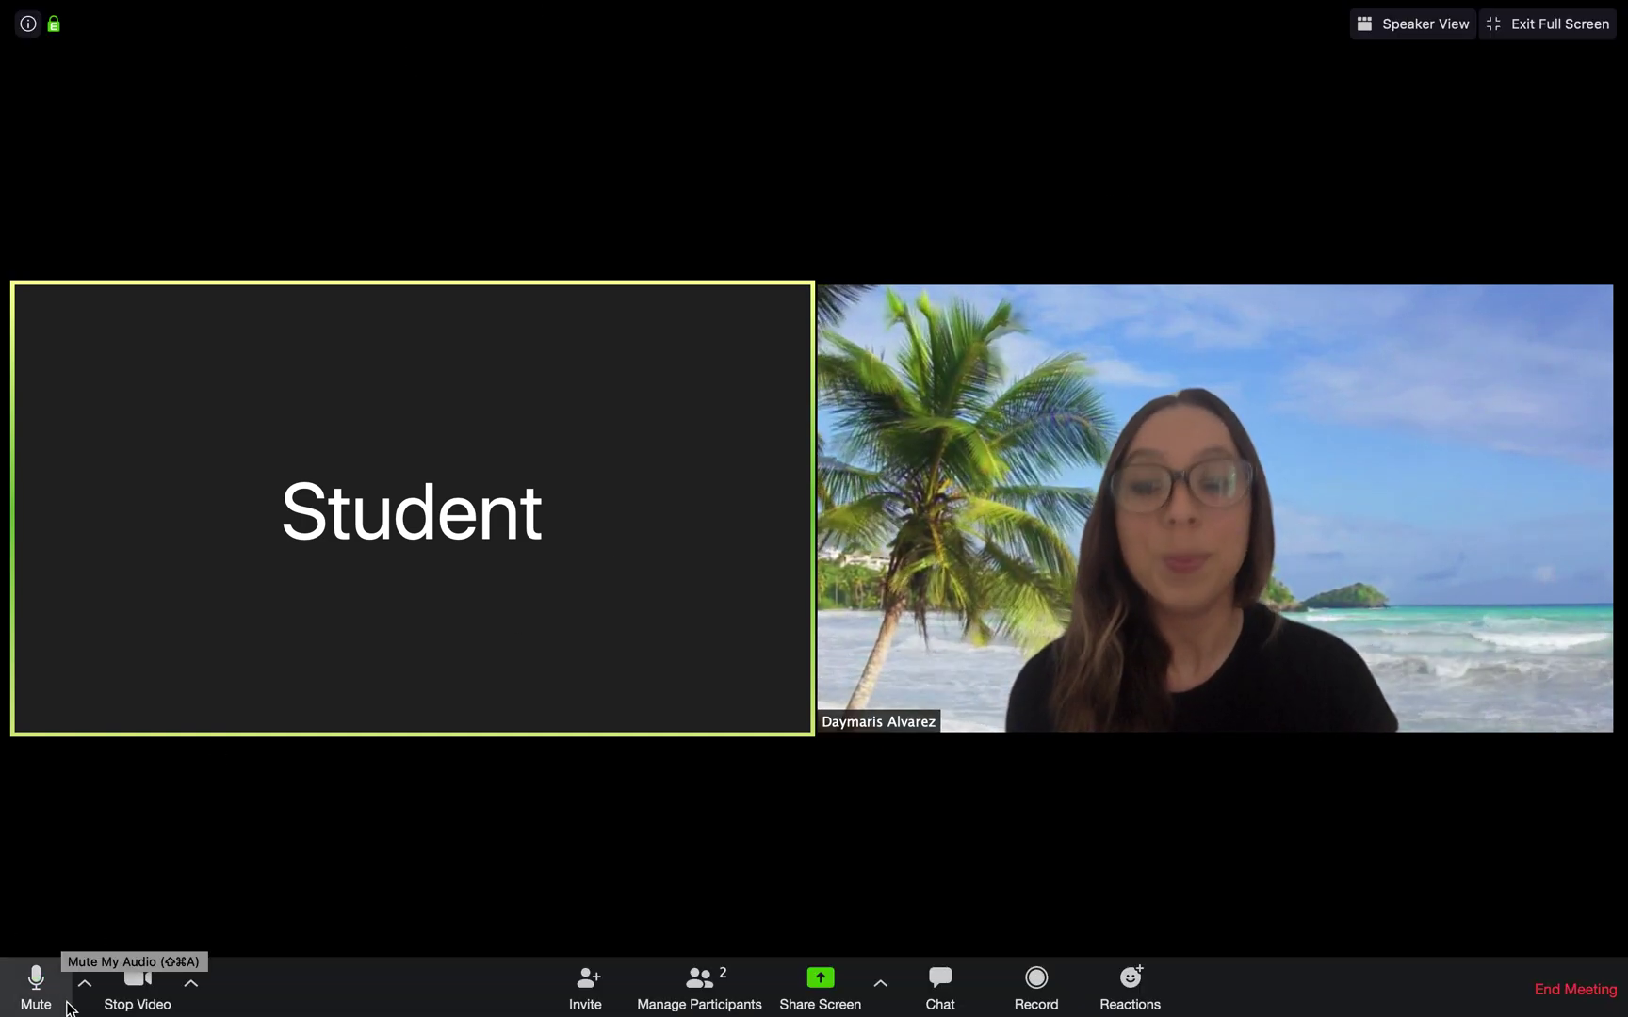
pyautogui.click(191, 986)
pyautogui.click(288, 900)
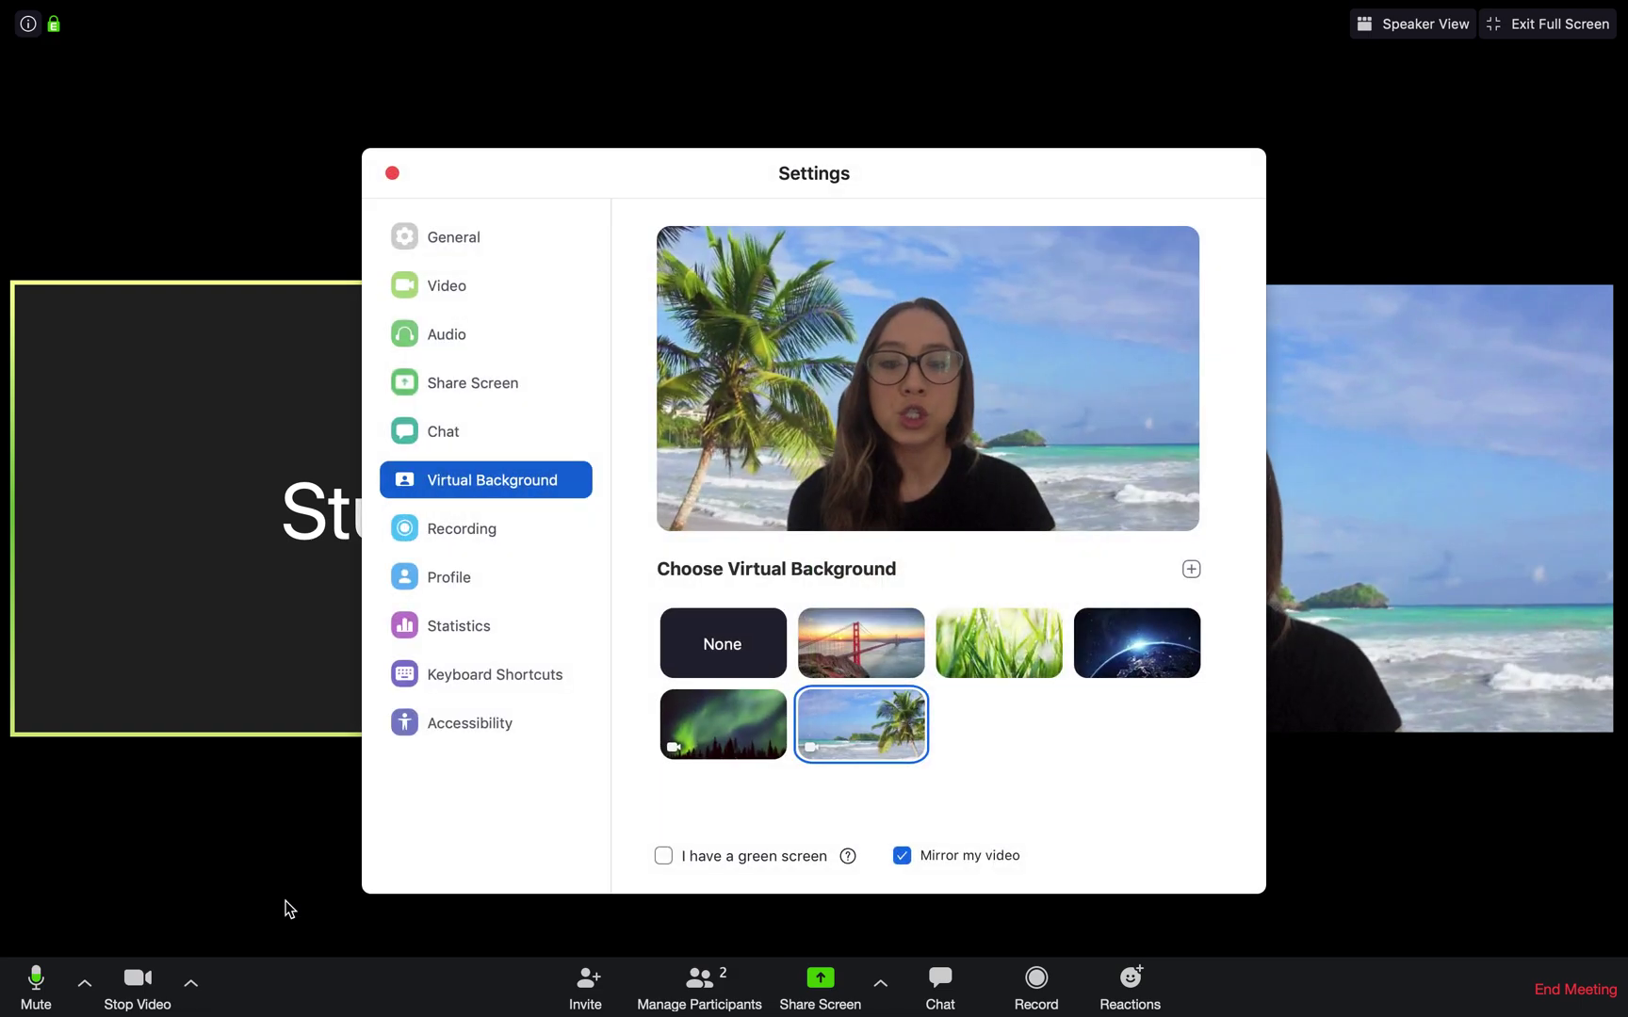
pyautogui.click(737, 647)
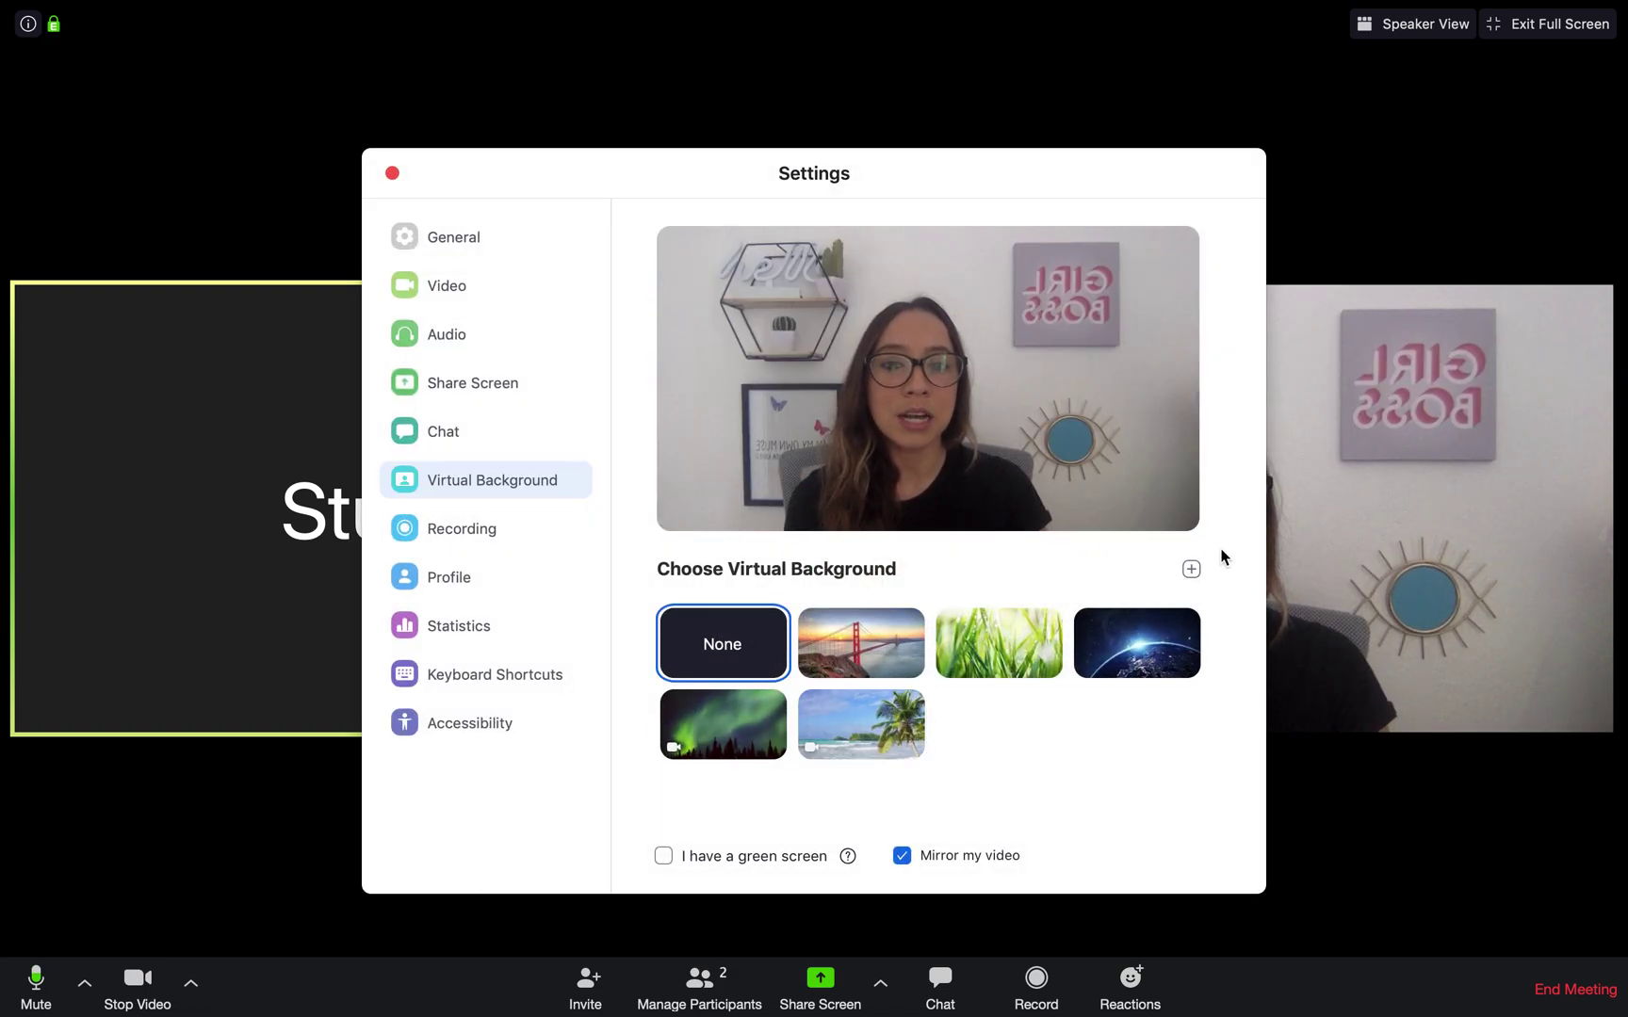
pyautogui.click(1191, 570)
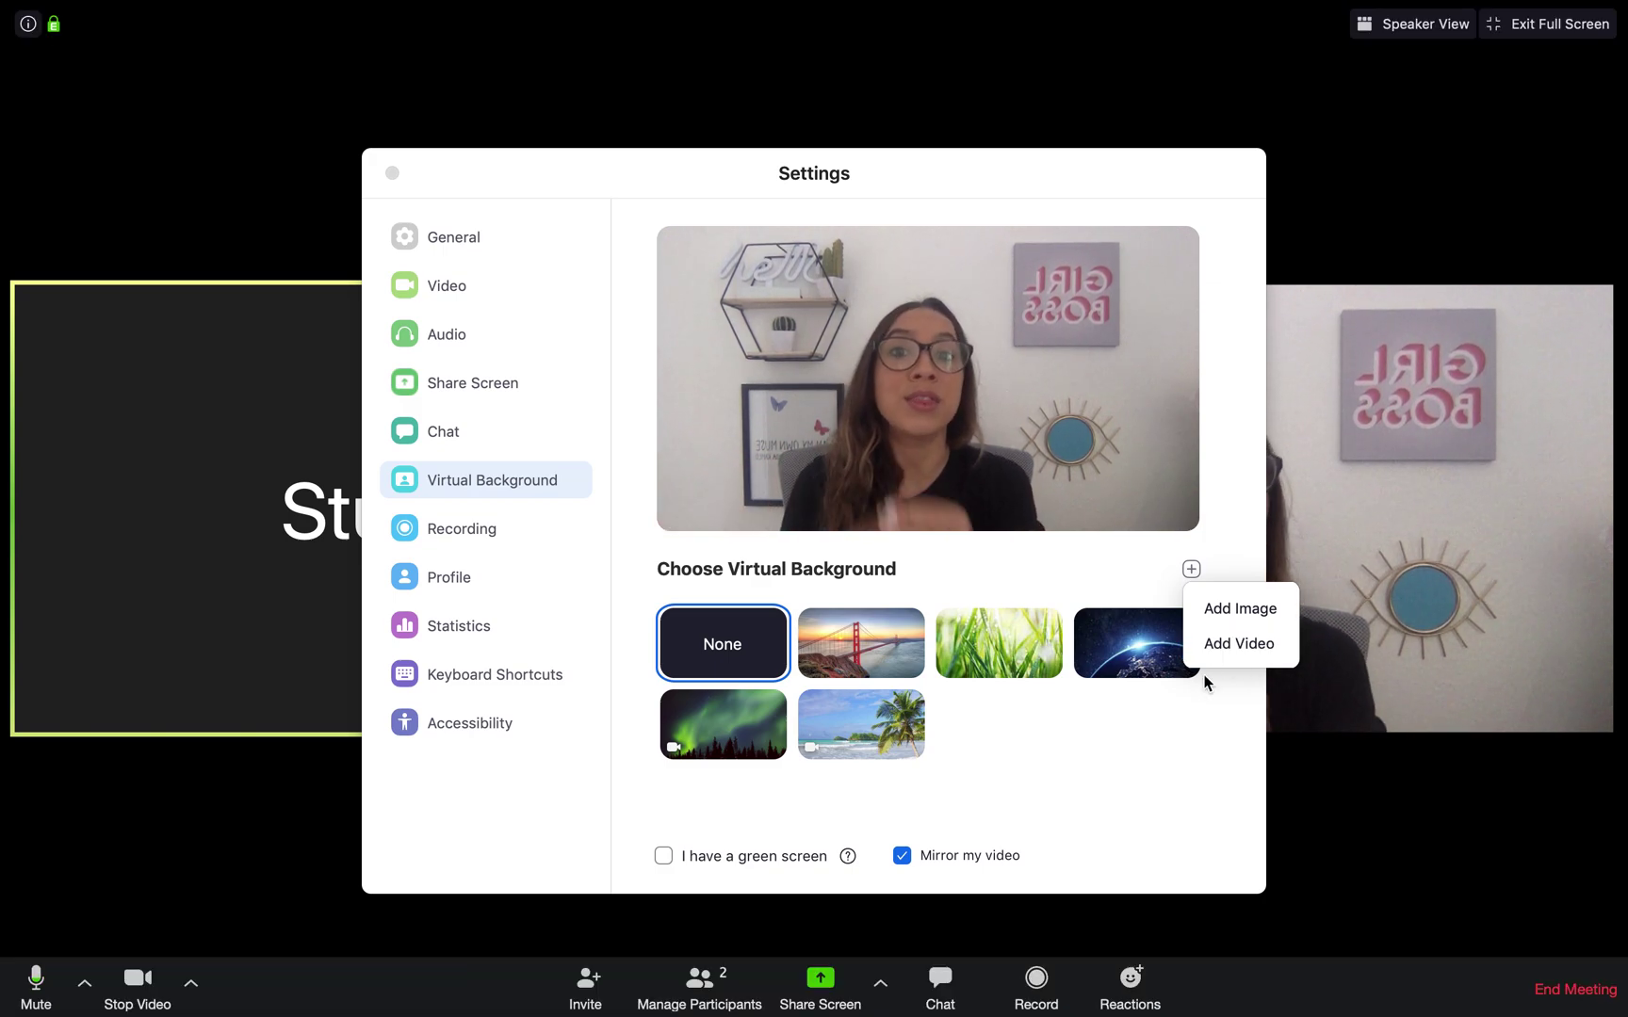
pyautogui.click(1119, 785)
pyautogui.click(392, 172)
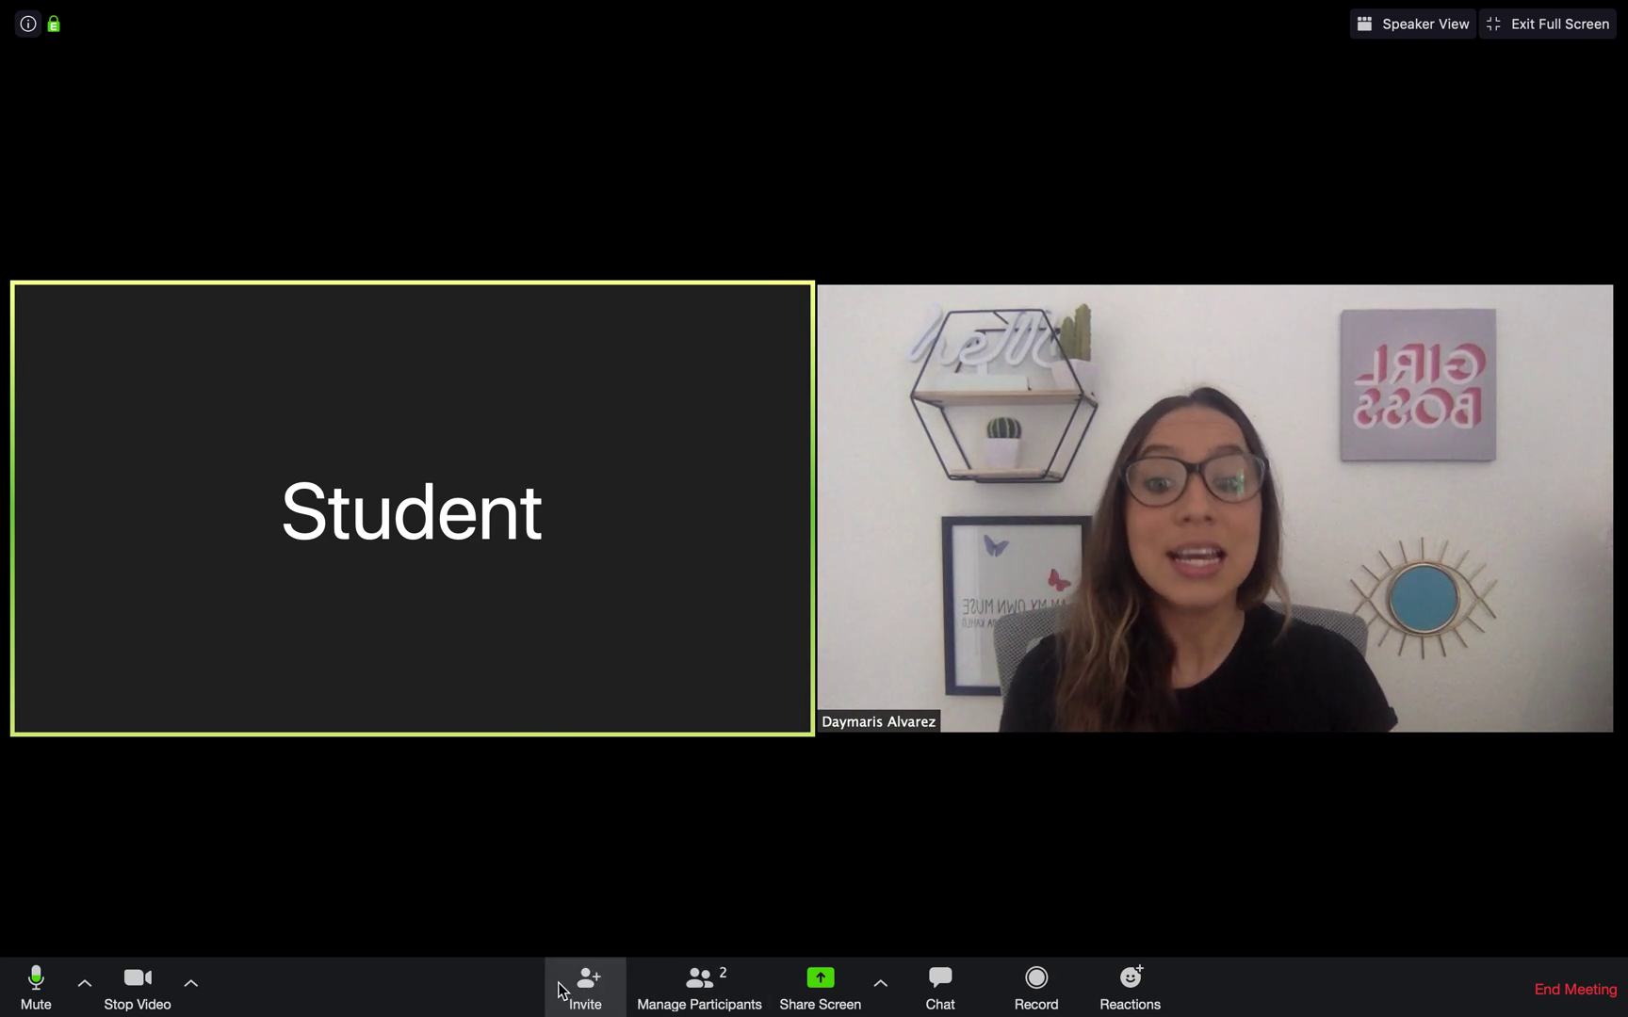
# Open the meeting's invite window and copy the full invitation to the clipboard.
pyautogui.click(593, 999)
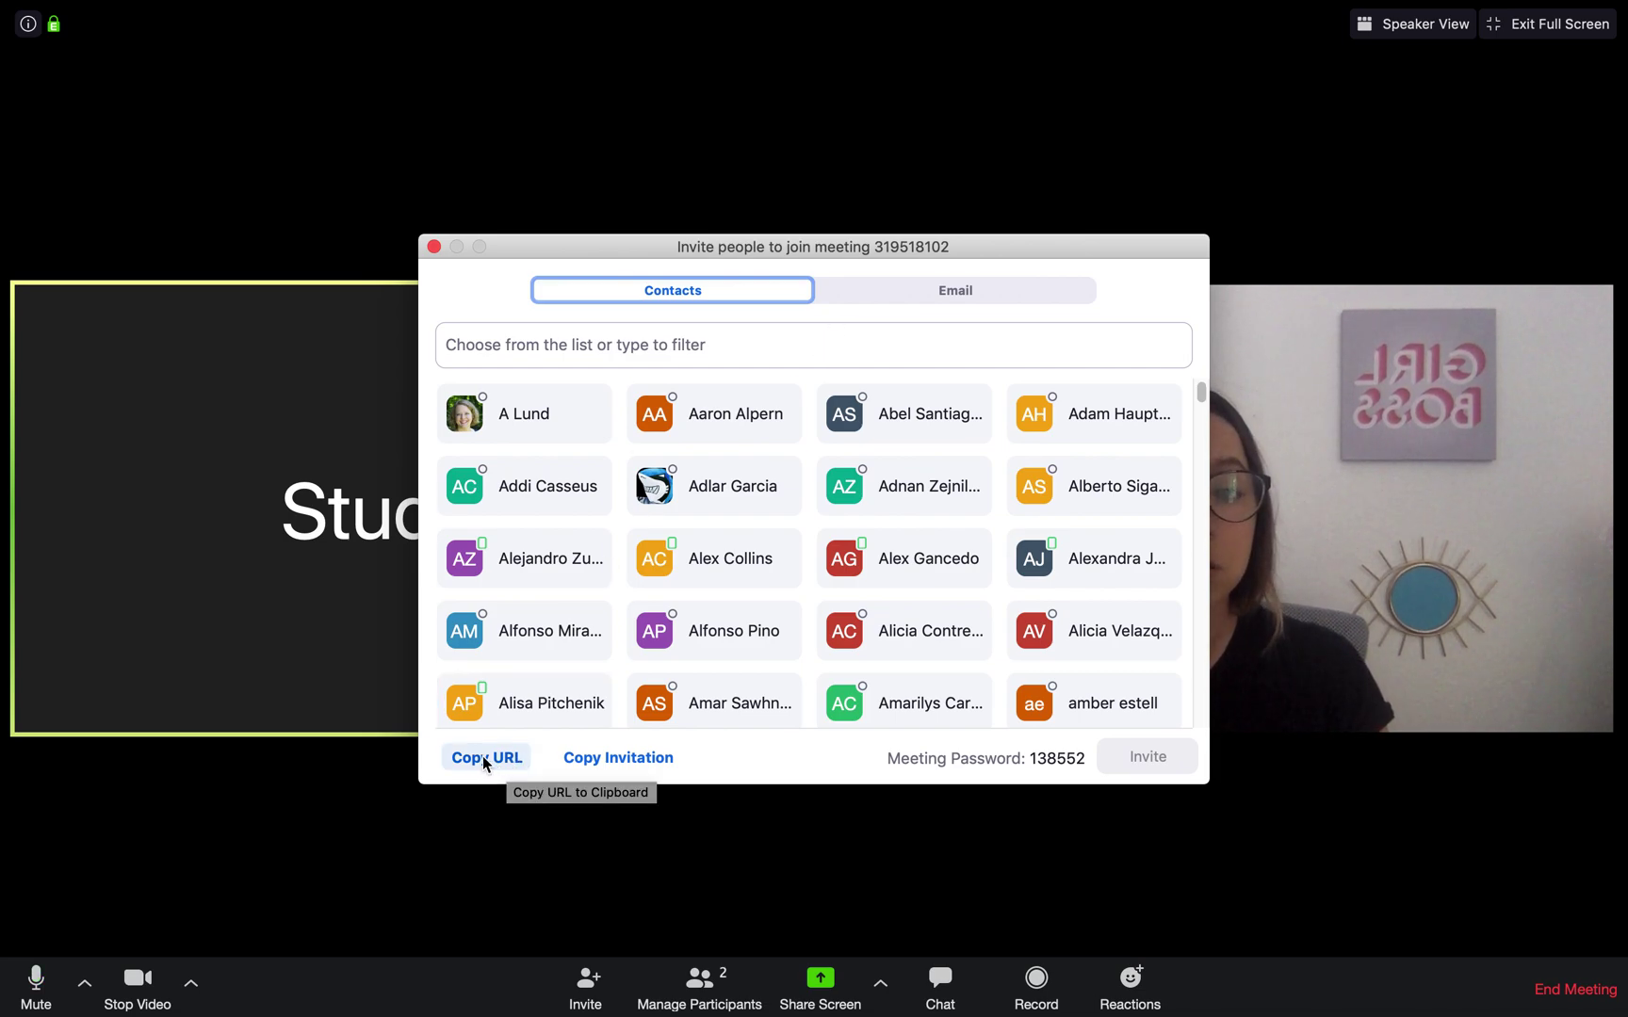
pyautogui.click(616, 759)
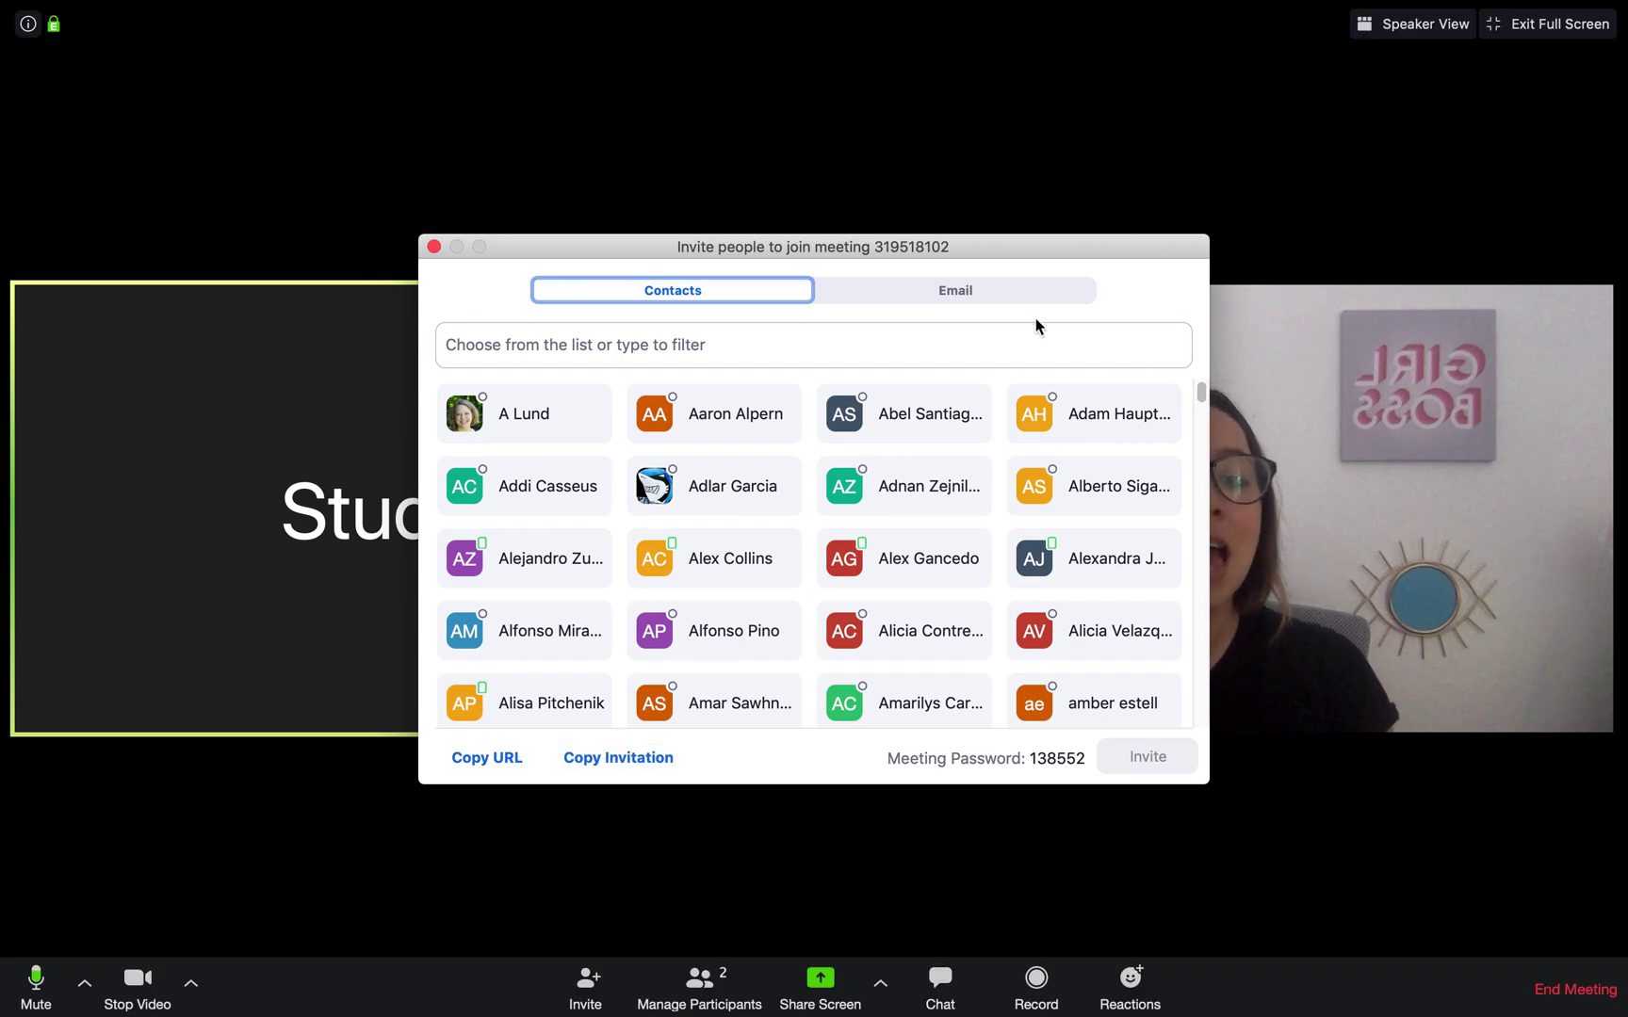
# View the email services available for sending the meeting invitation and close the invite window.
pyautogui.click(929, 293)
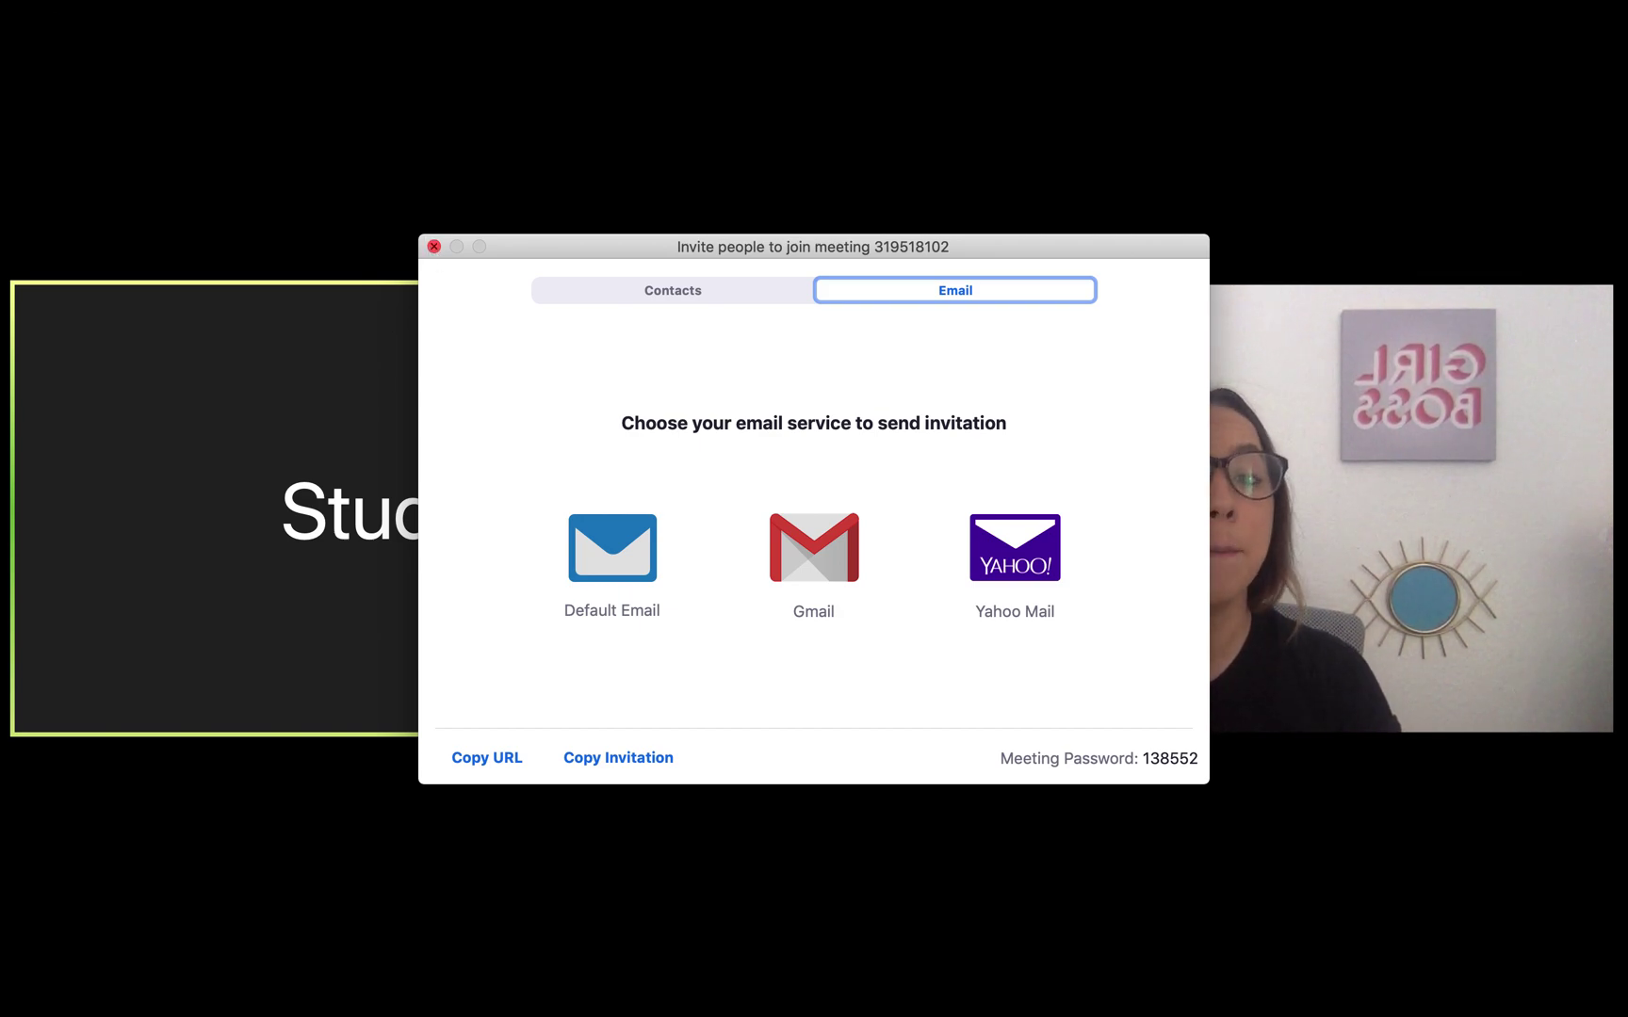
pyautogui.click(434, 246)
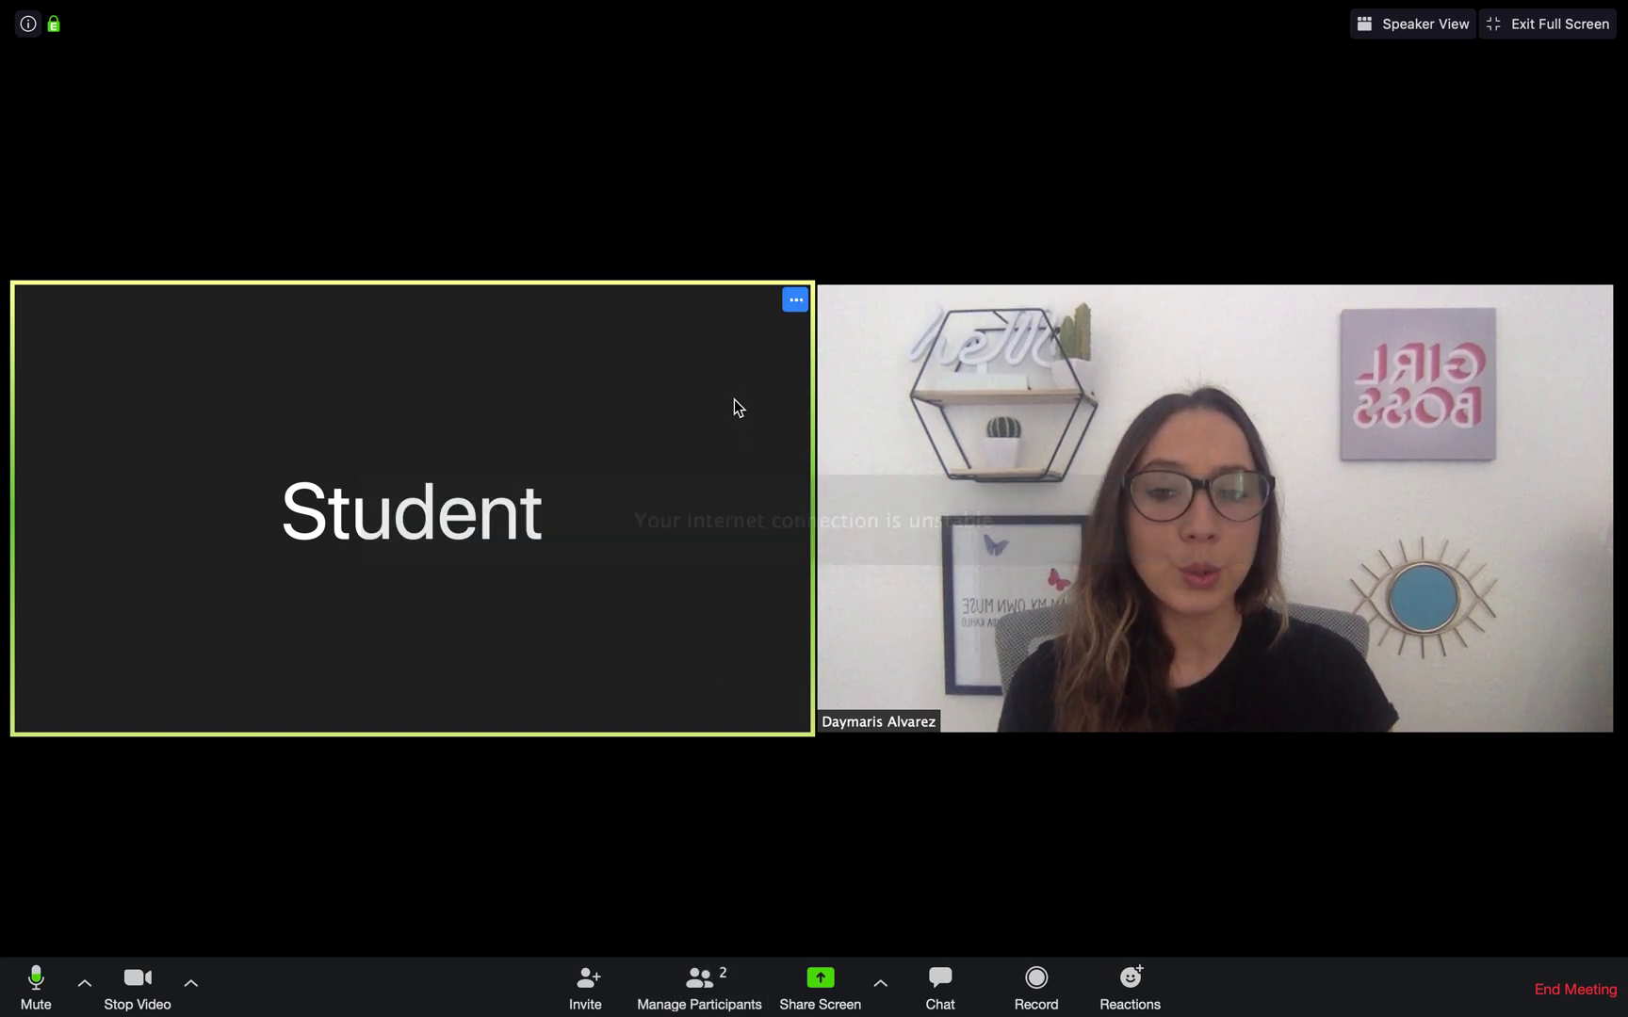
# Open the participants list, move its window over the Student video tile, and view the controls for each participant.
pyautogui.click(705, 994)
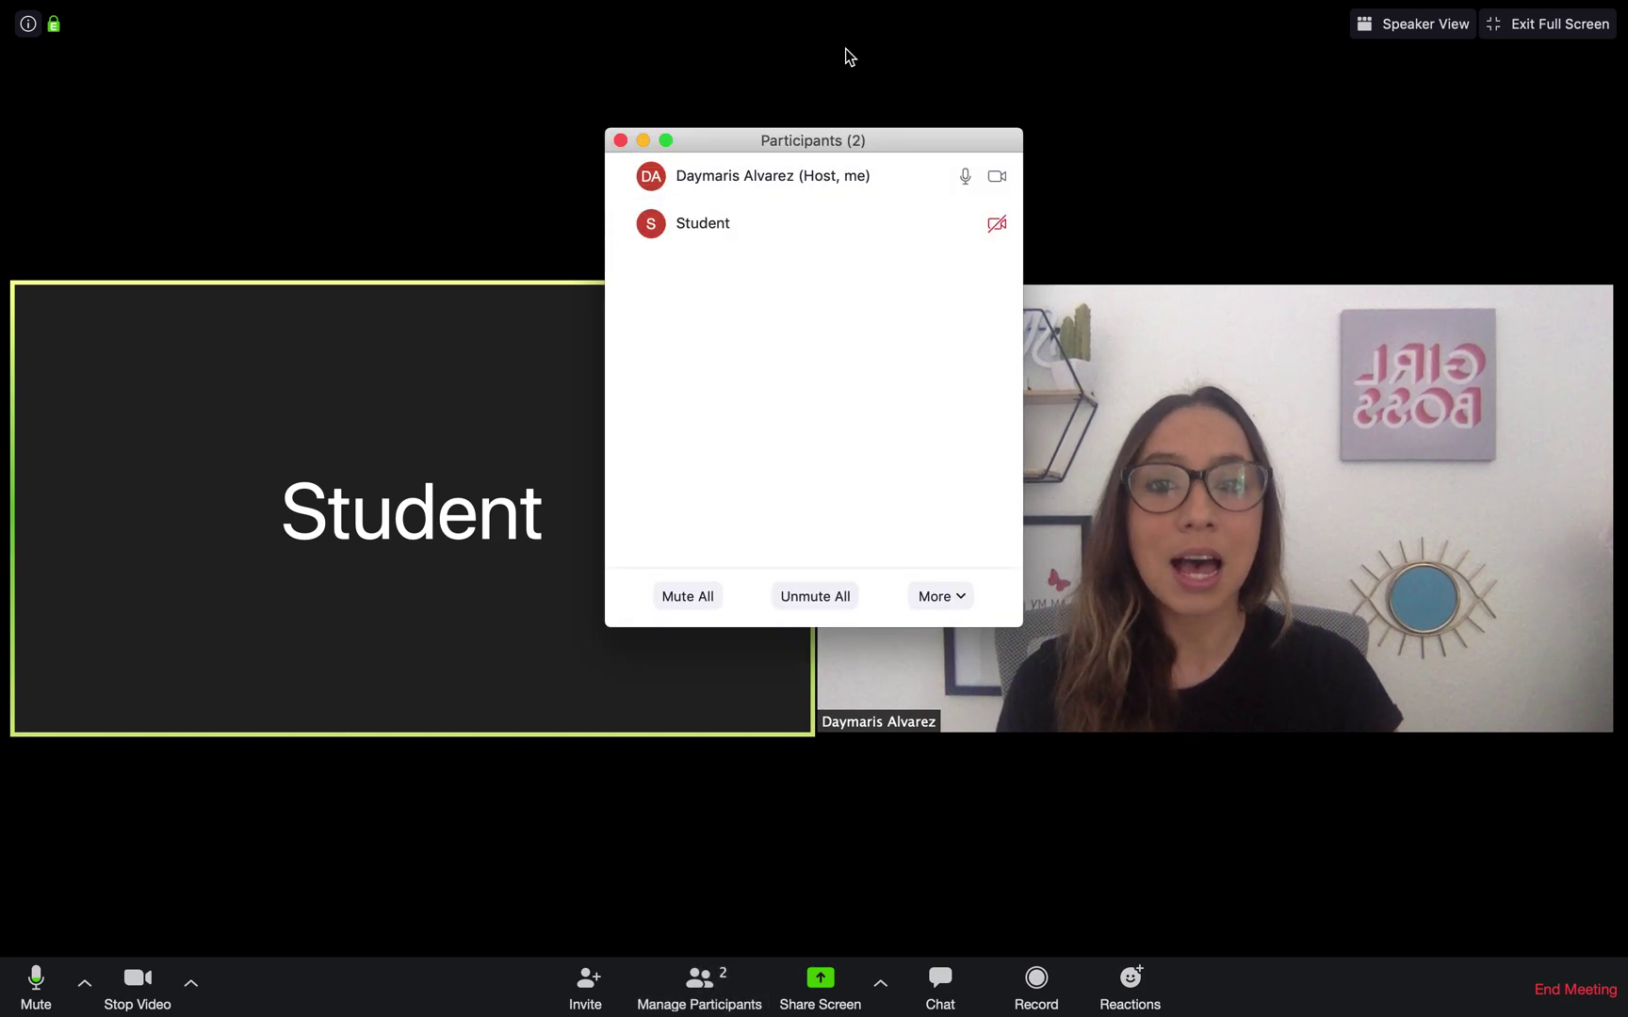
pyautogui.moveTo(841, 140); pyautogui.dragTo(531, 67)
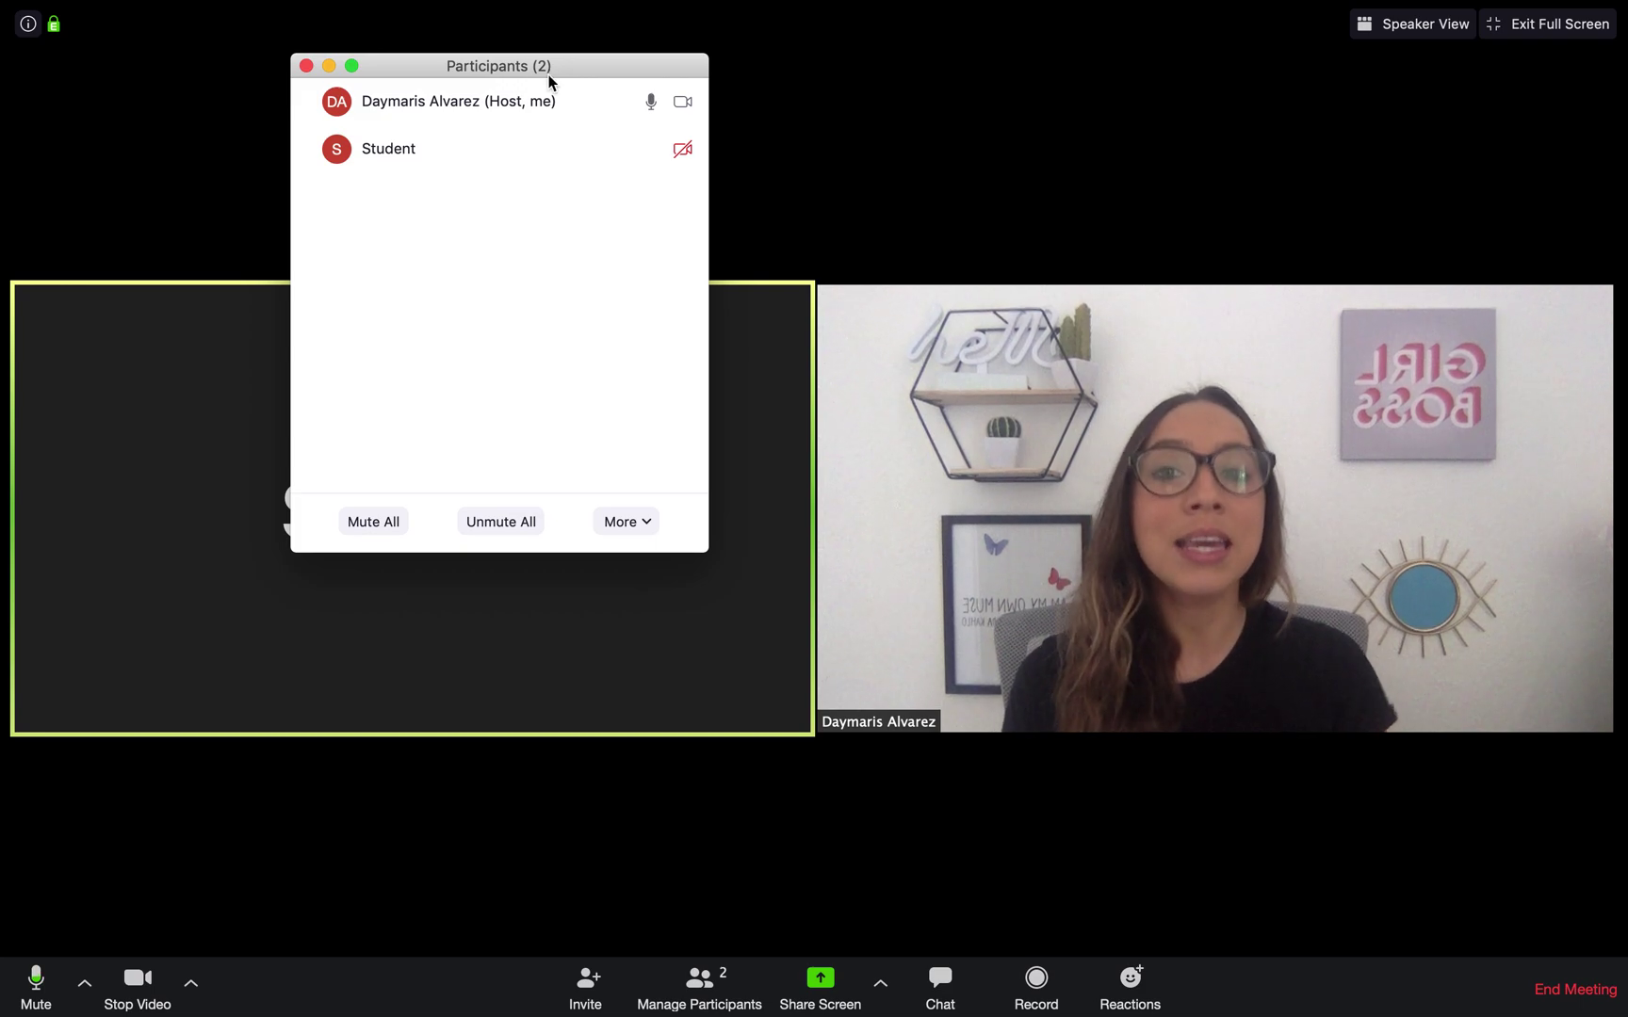
pyautogui.moveTo(619, 161)
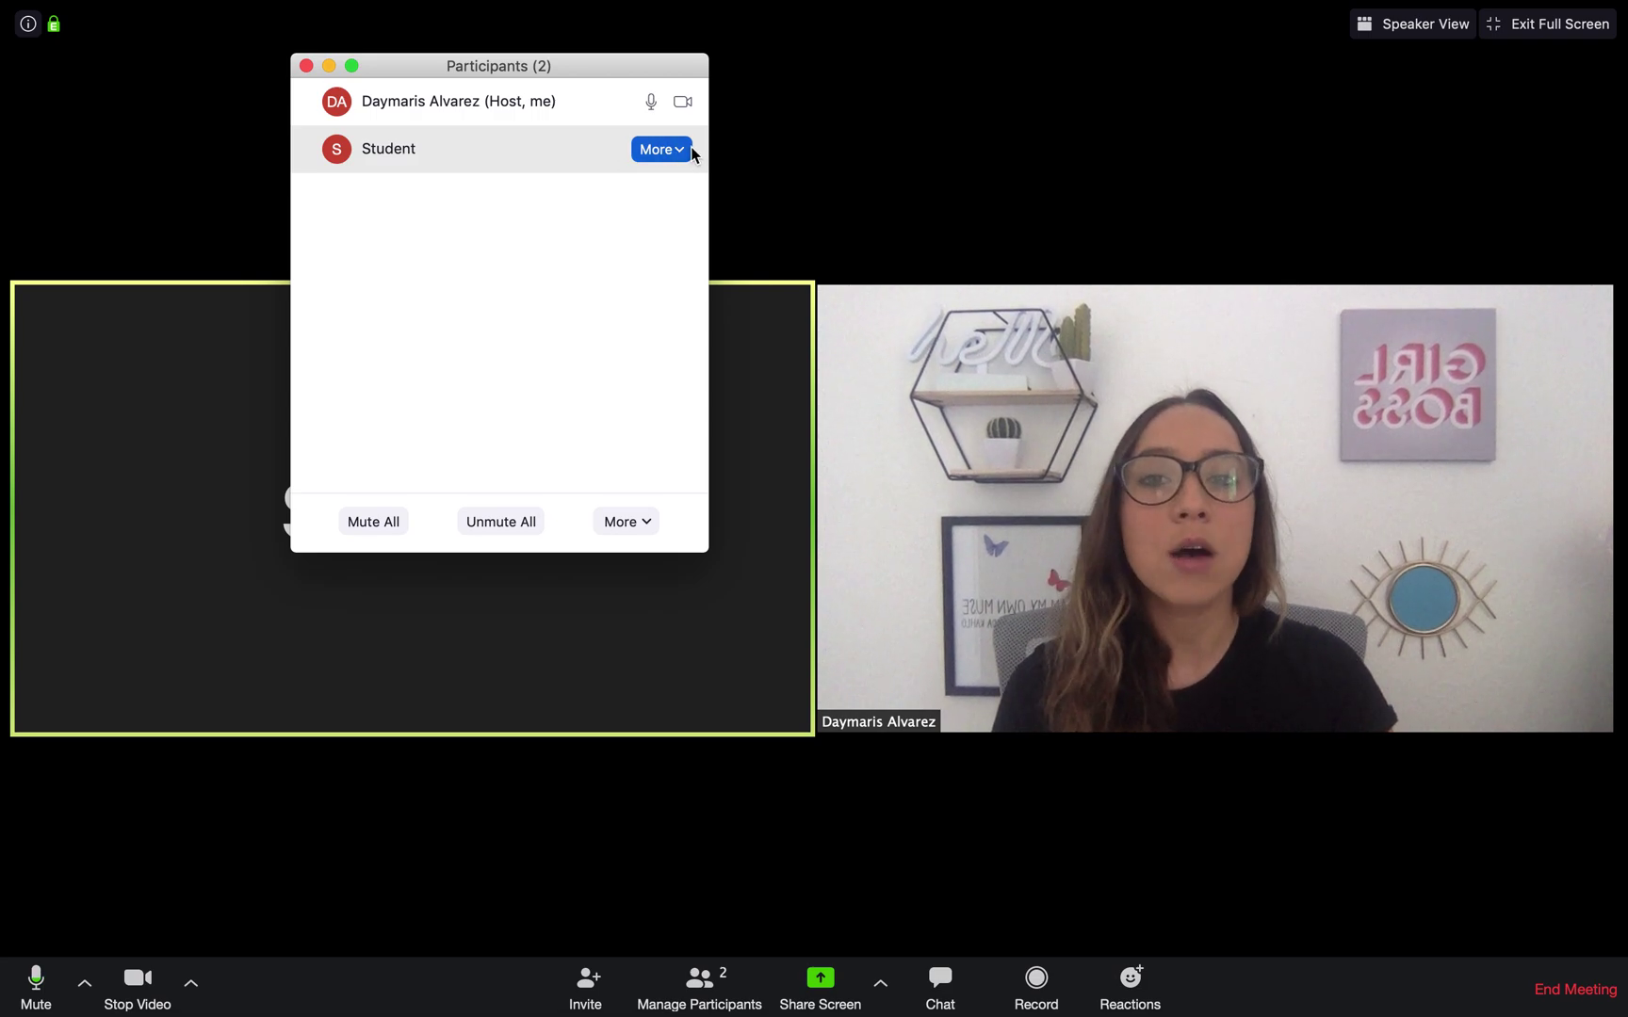
pyautogui.moveTo(667, 110)
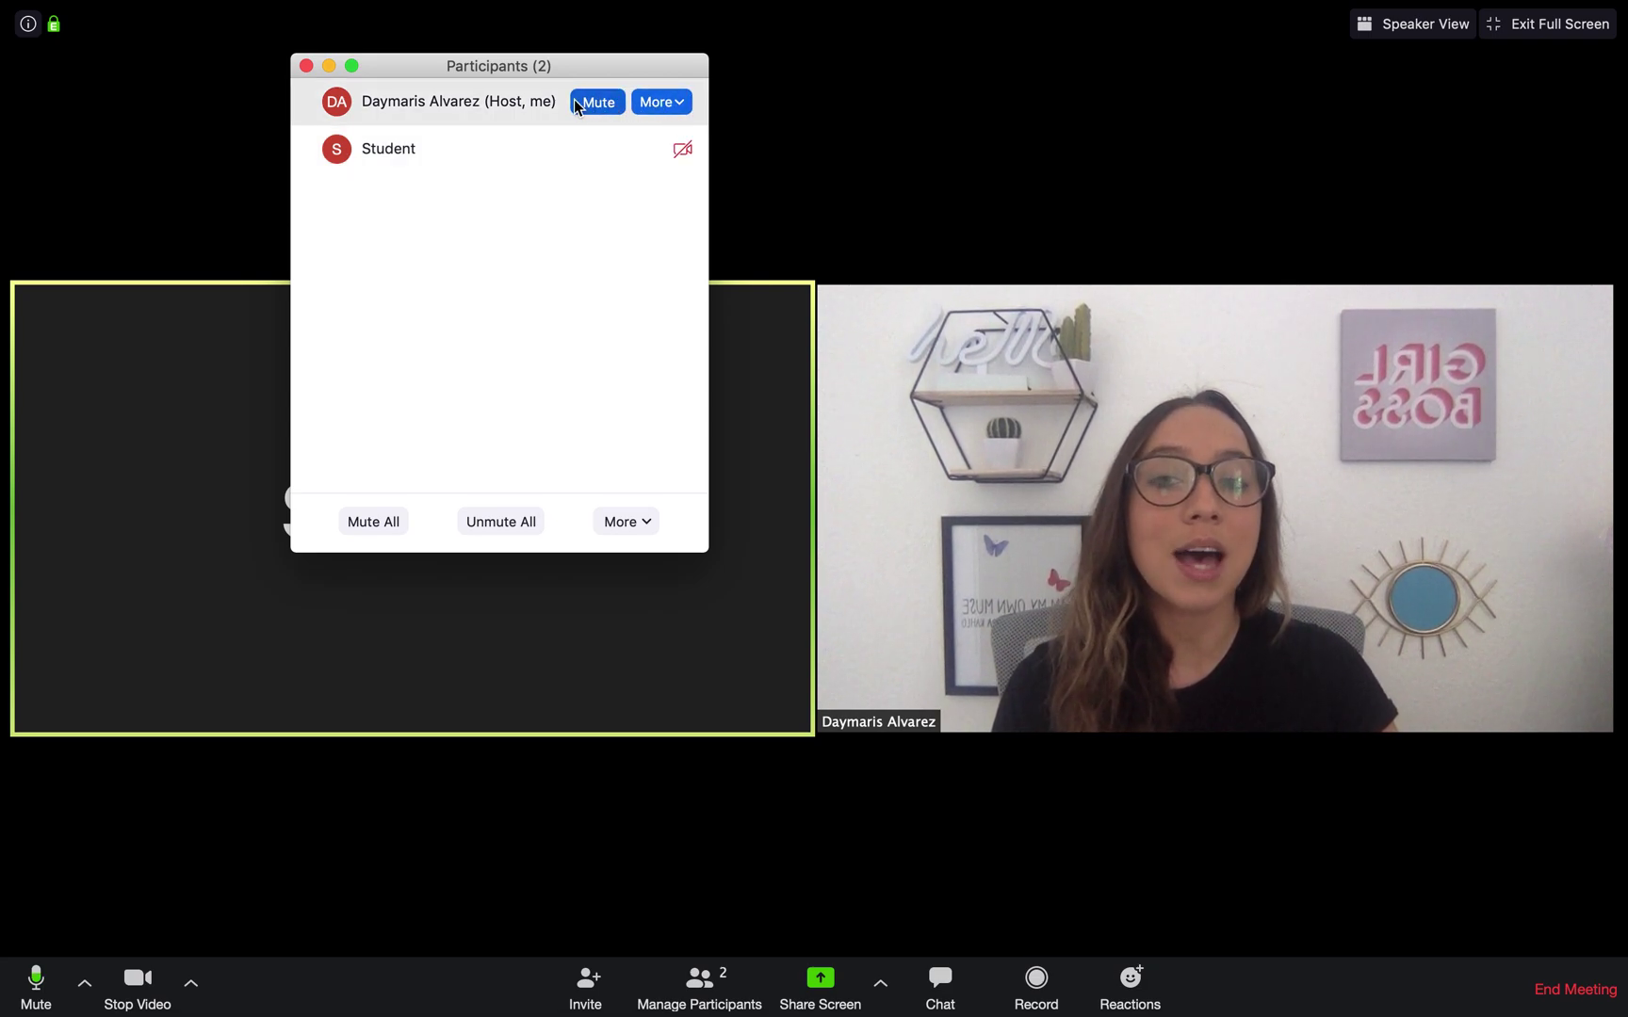
# Review the host options for the Student participant and ask them to start their video.
pyautogui.click(652, 150)
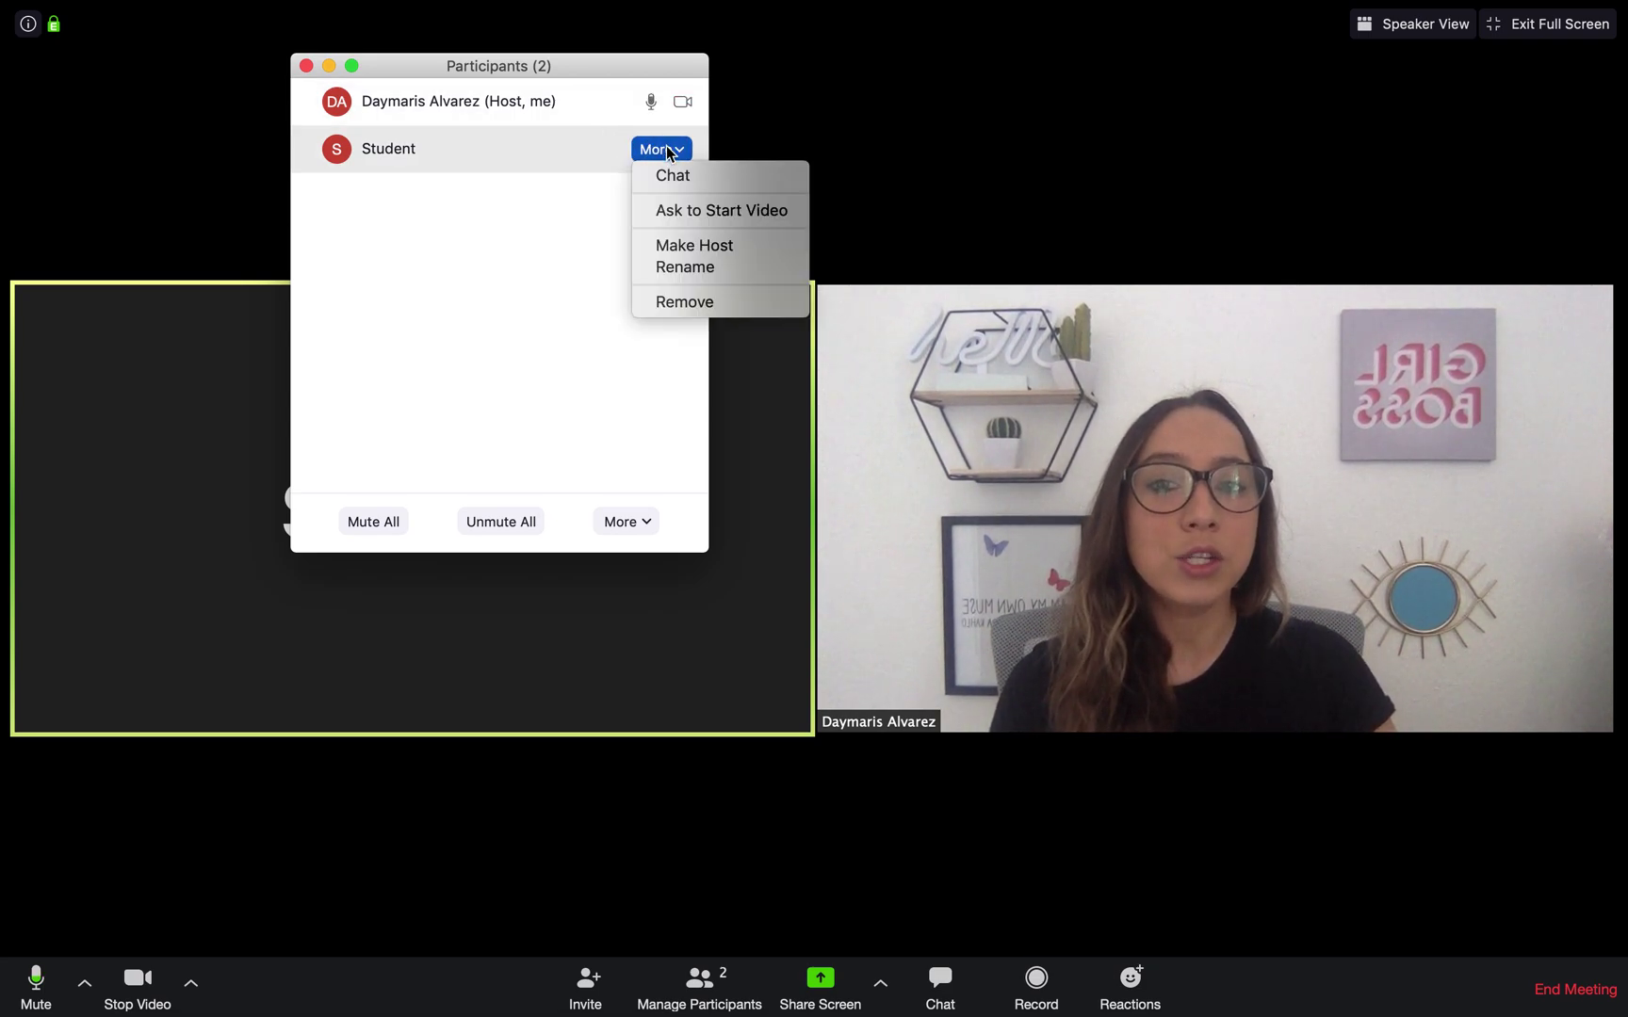
pyautogui.click(575, 175)
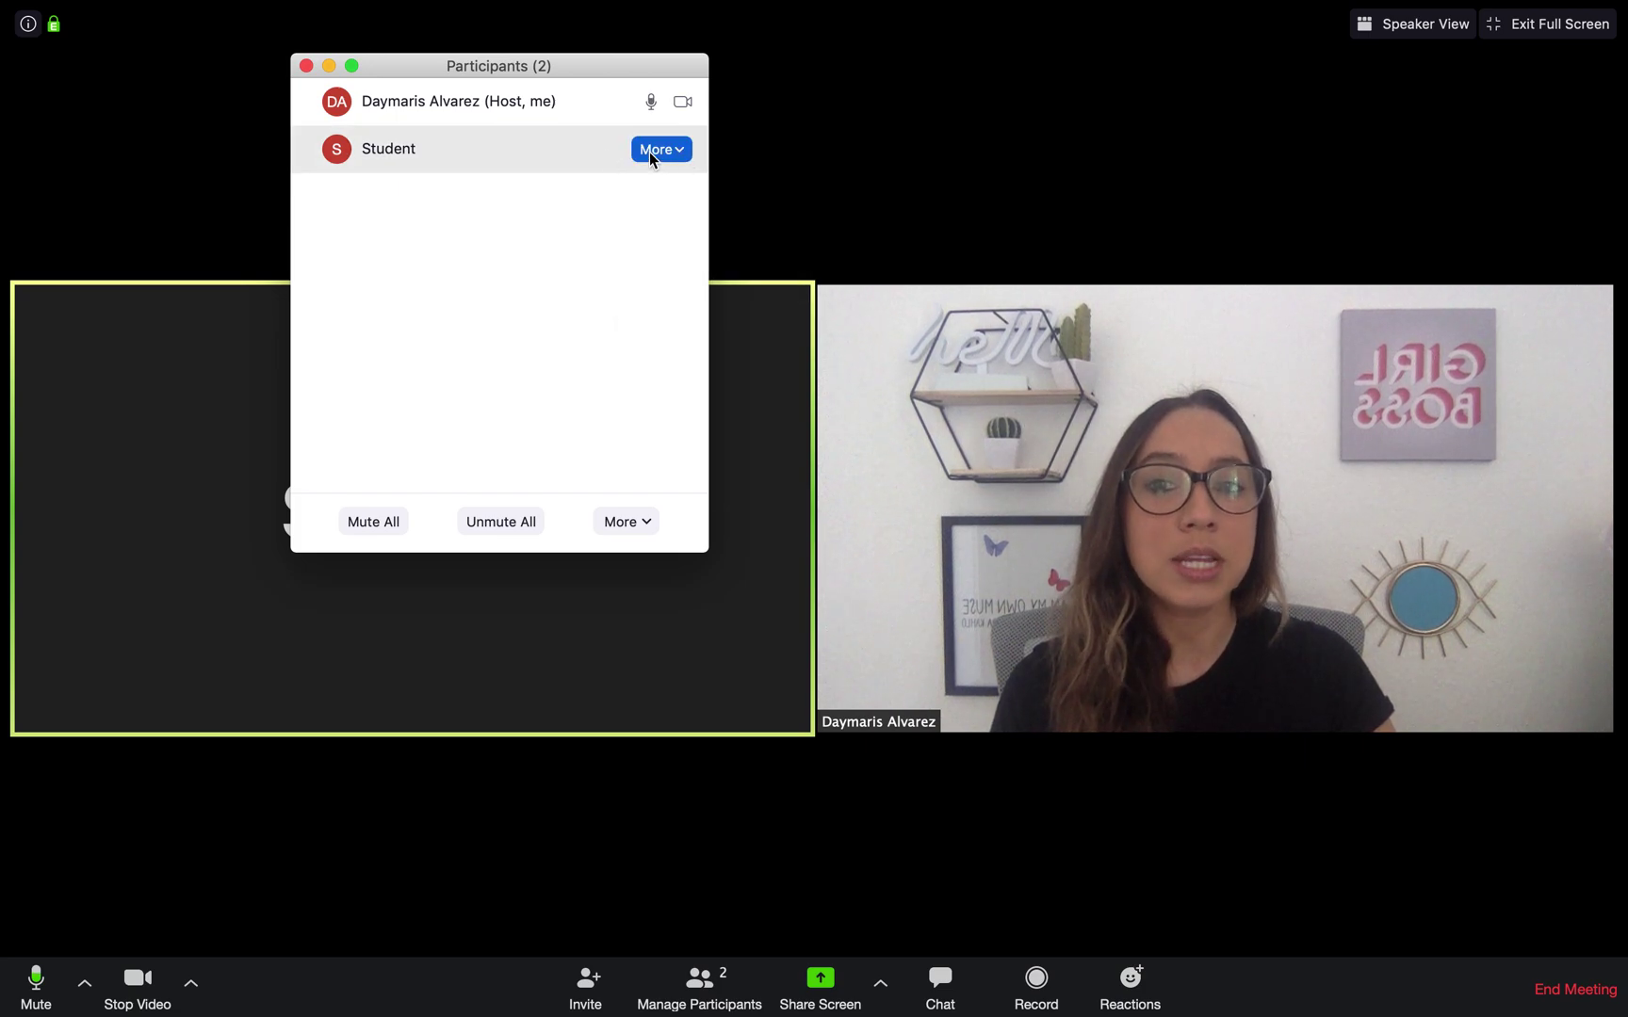
pyautogui.click(648, 152)
pyautogui.click(565, 202)
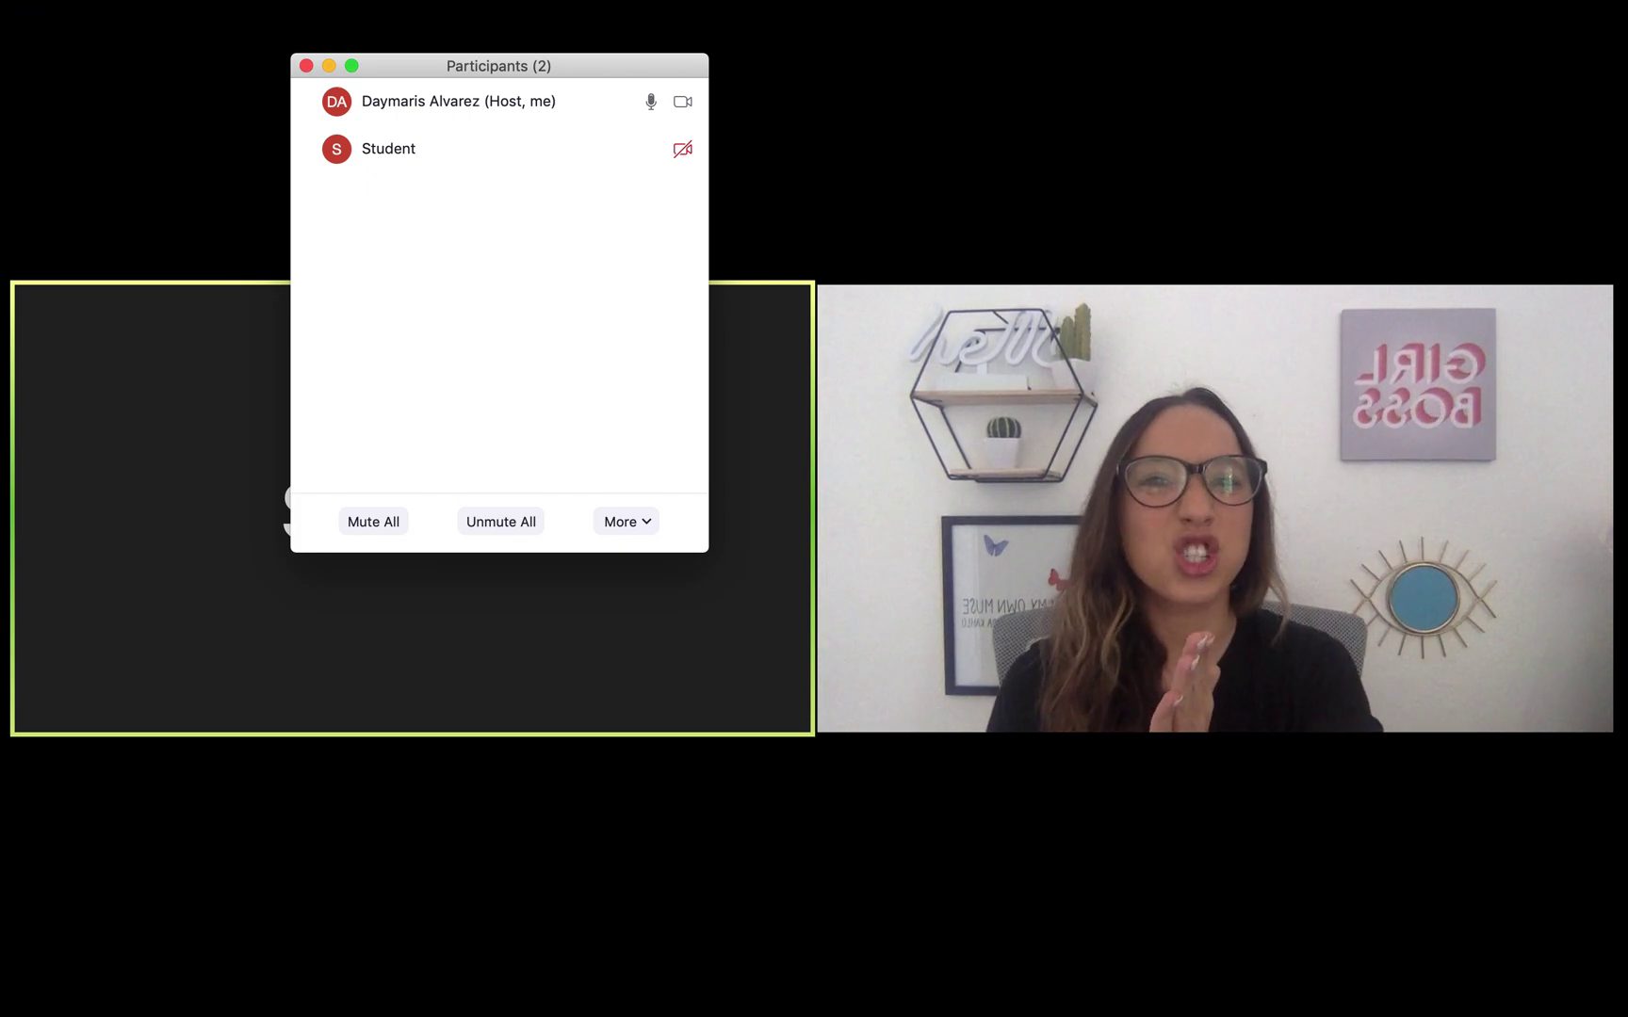
pyautogui.moveTo(683, 151)
pyautogui.click(683, 152)
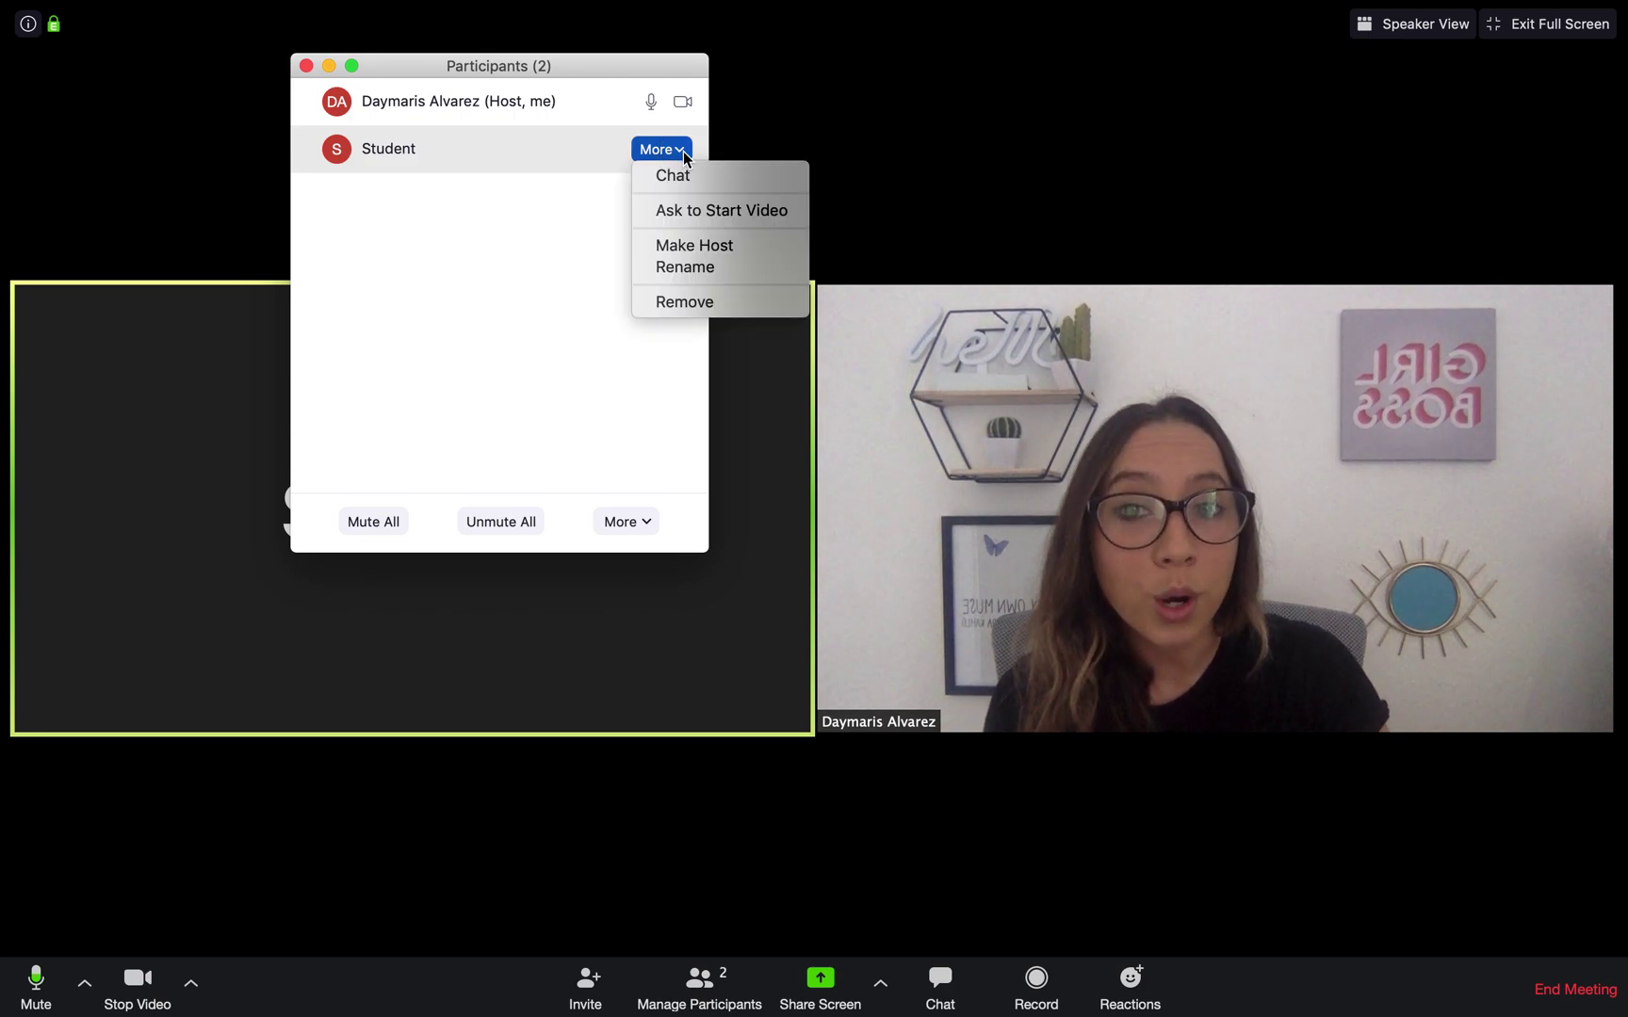
pyautogui.click(686, 209)
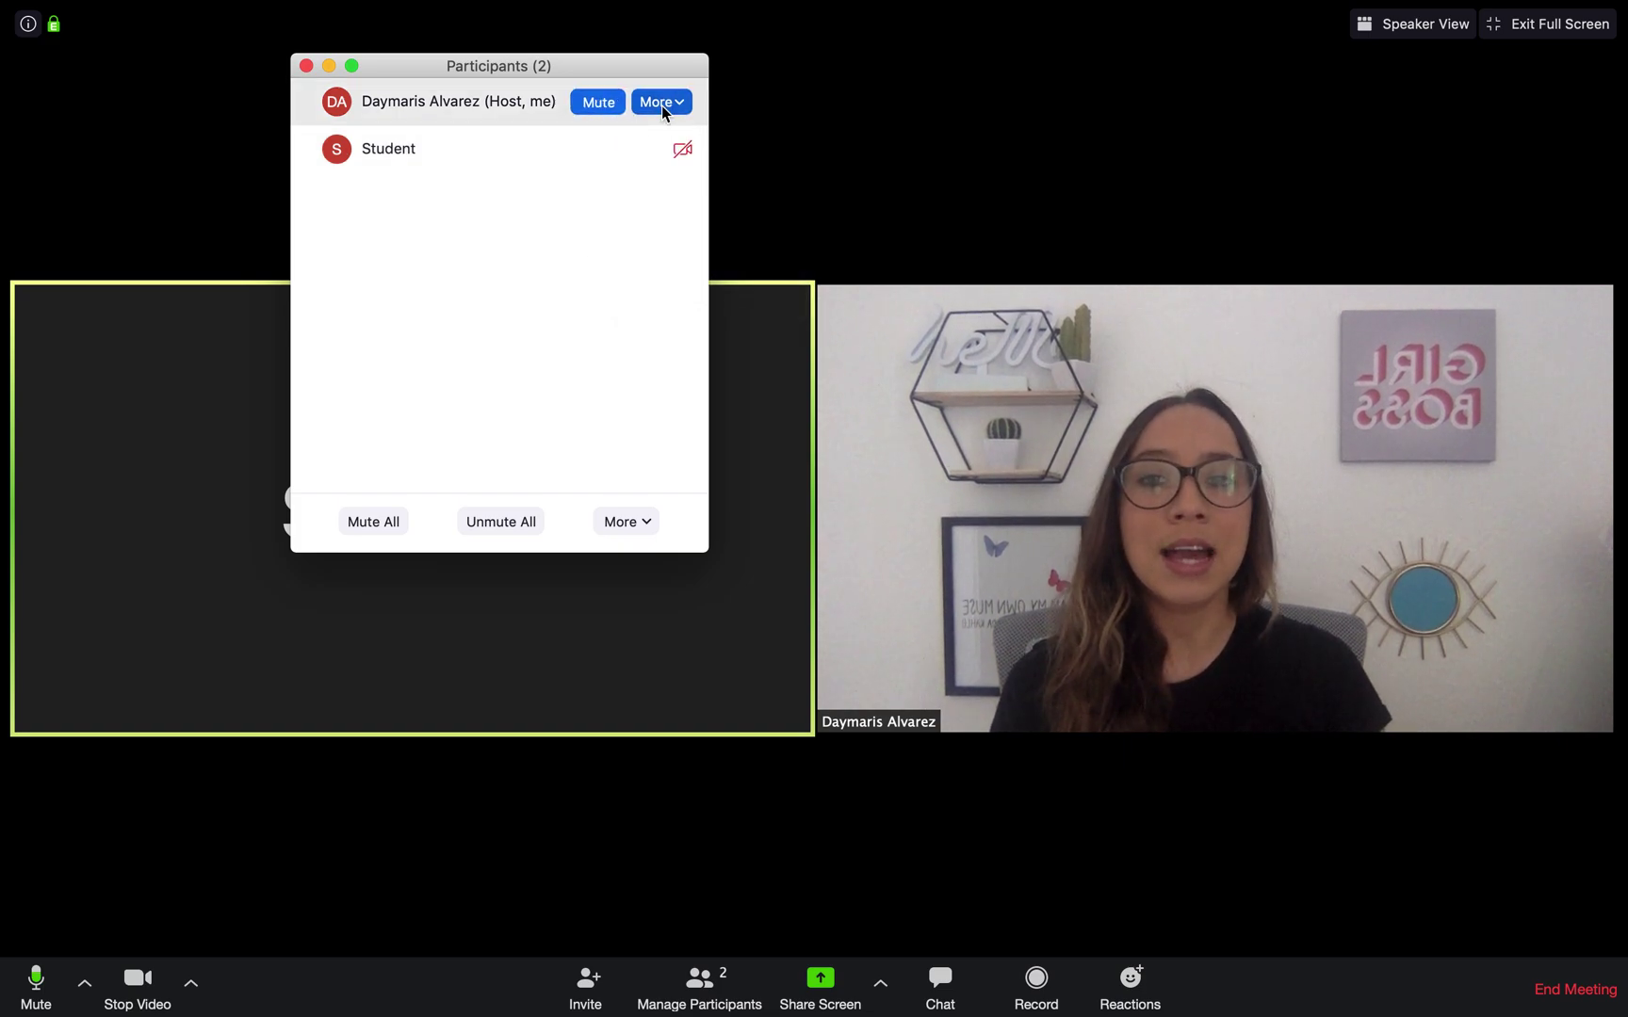
# Mute your own microphone from the participants list and unmute it again.
pyautogui.click(586, 103)
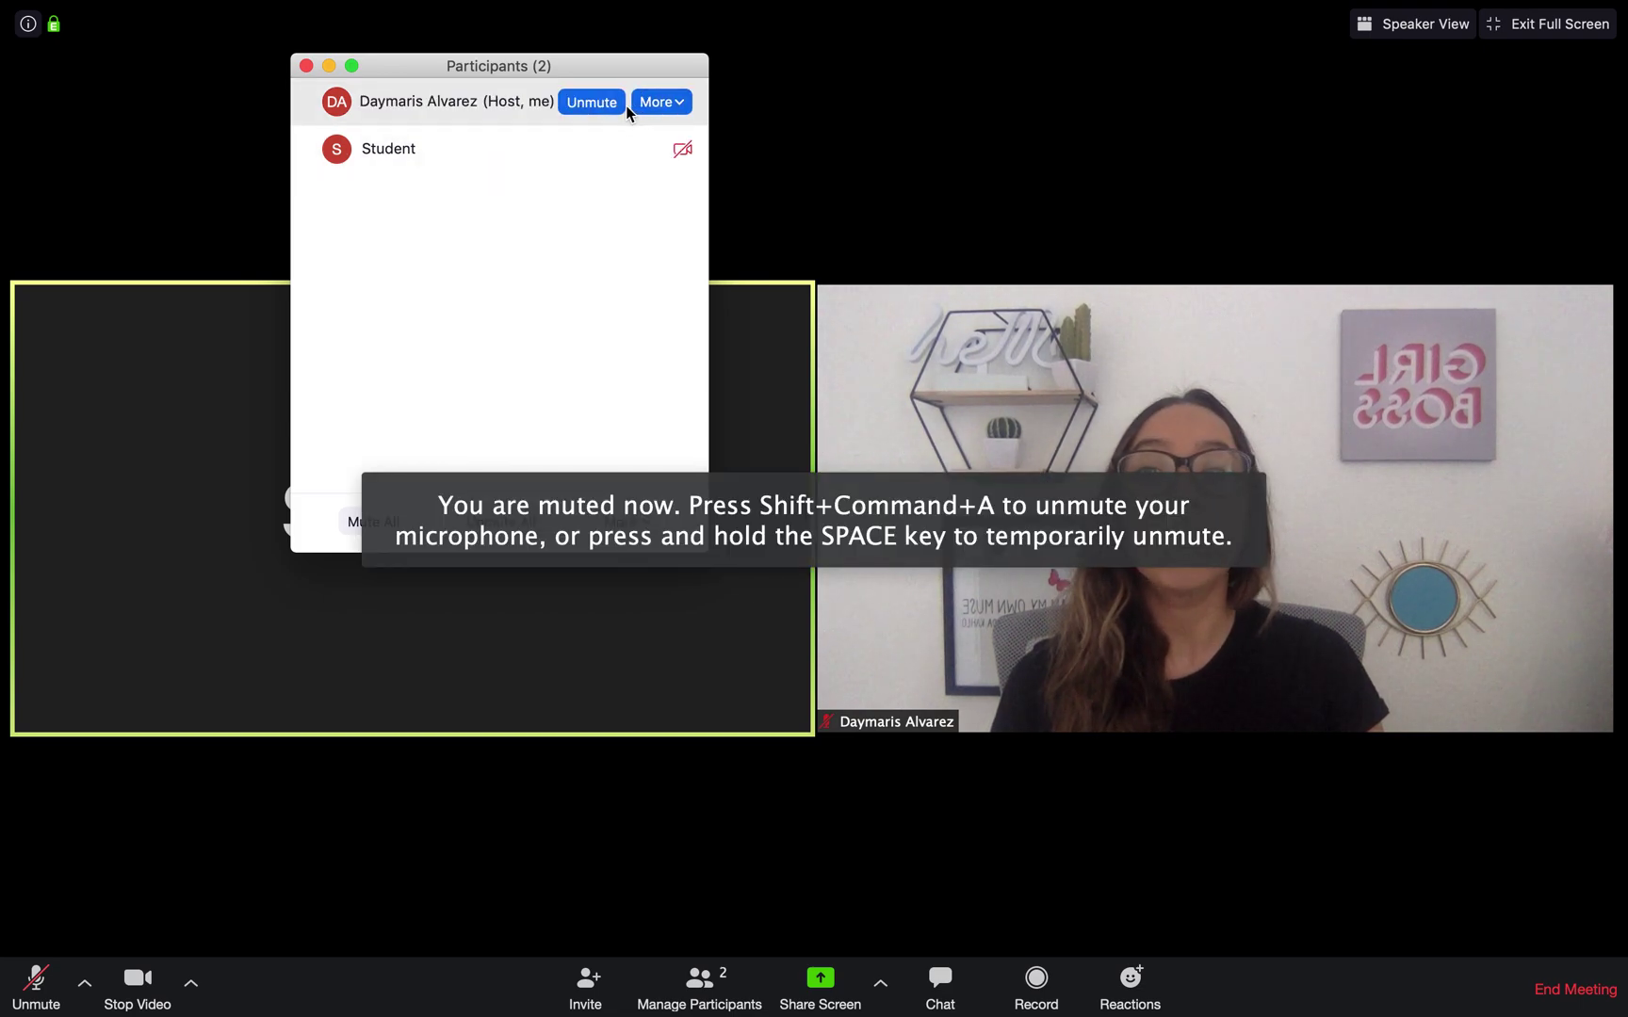
pyautogui.click(588, 102)
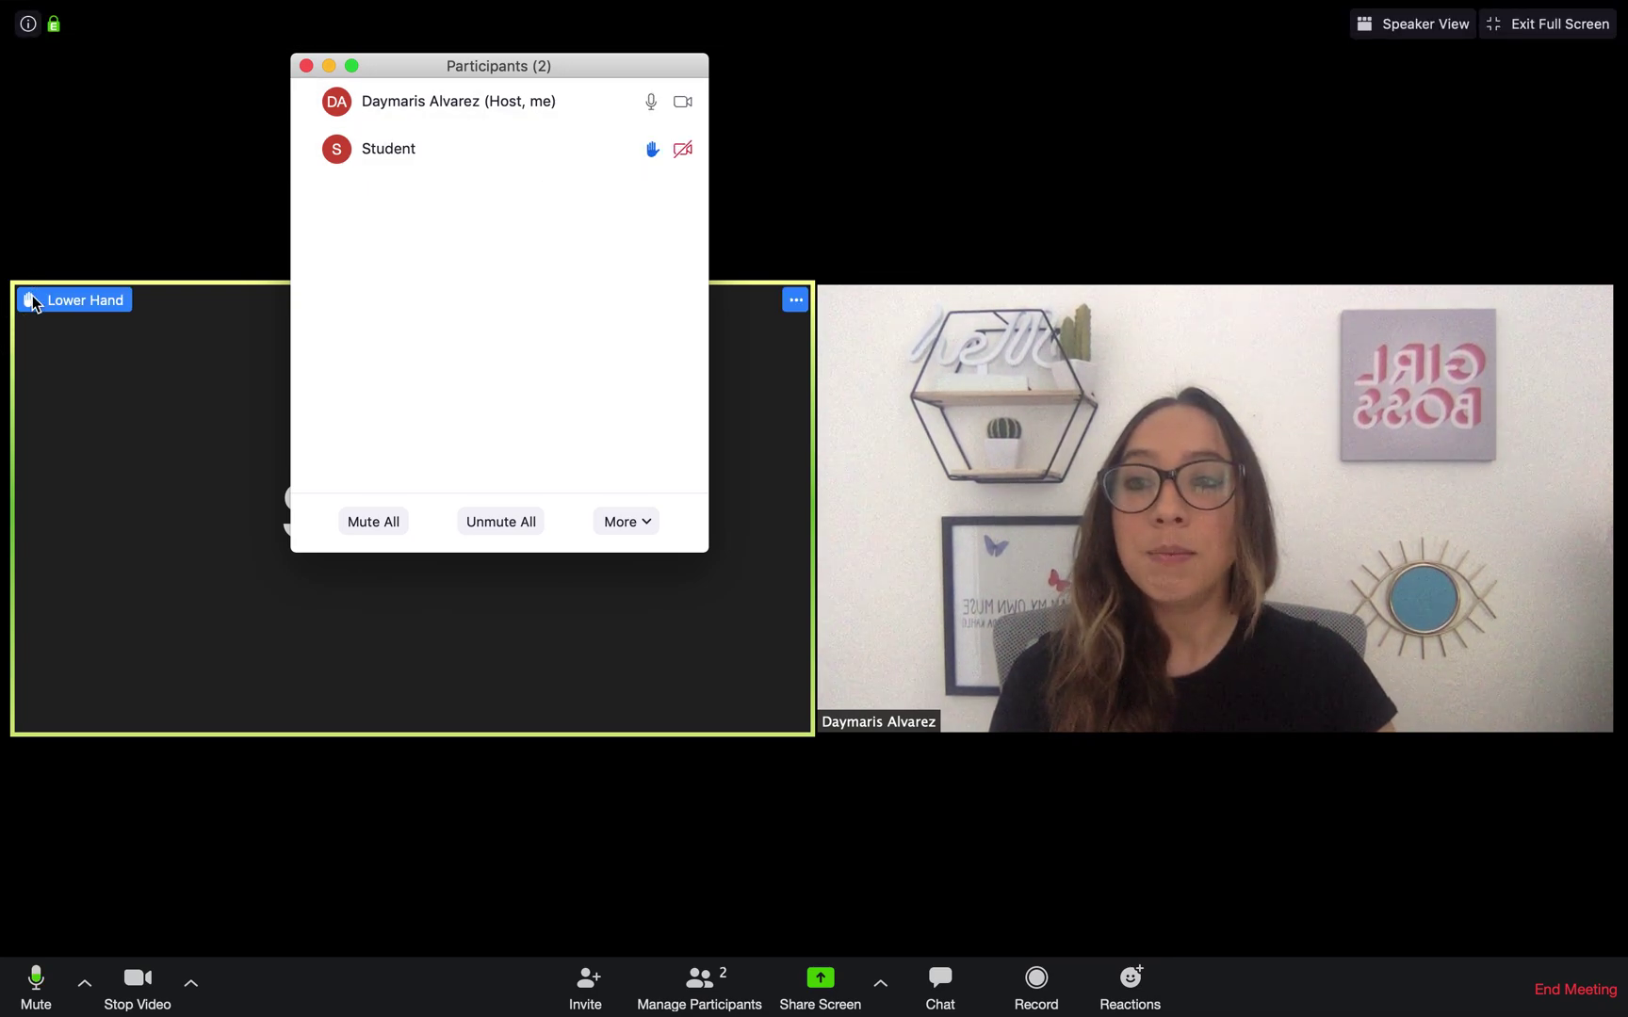
# Lower the Student's raised hand, once from the video tile and once from the participants list, and close the list.
pyautogui.moveTo(79, 303)
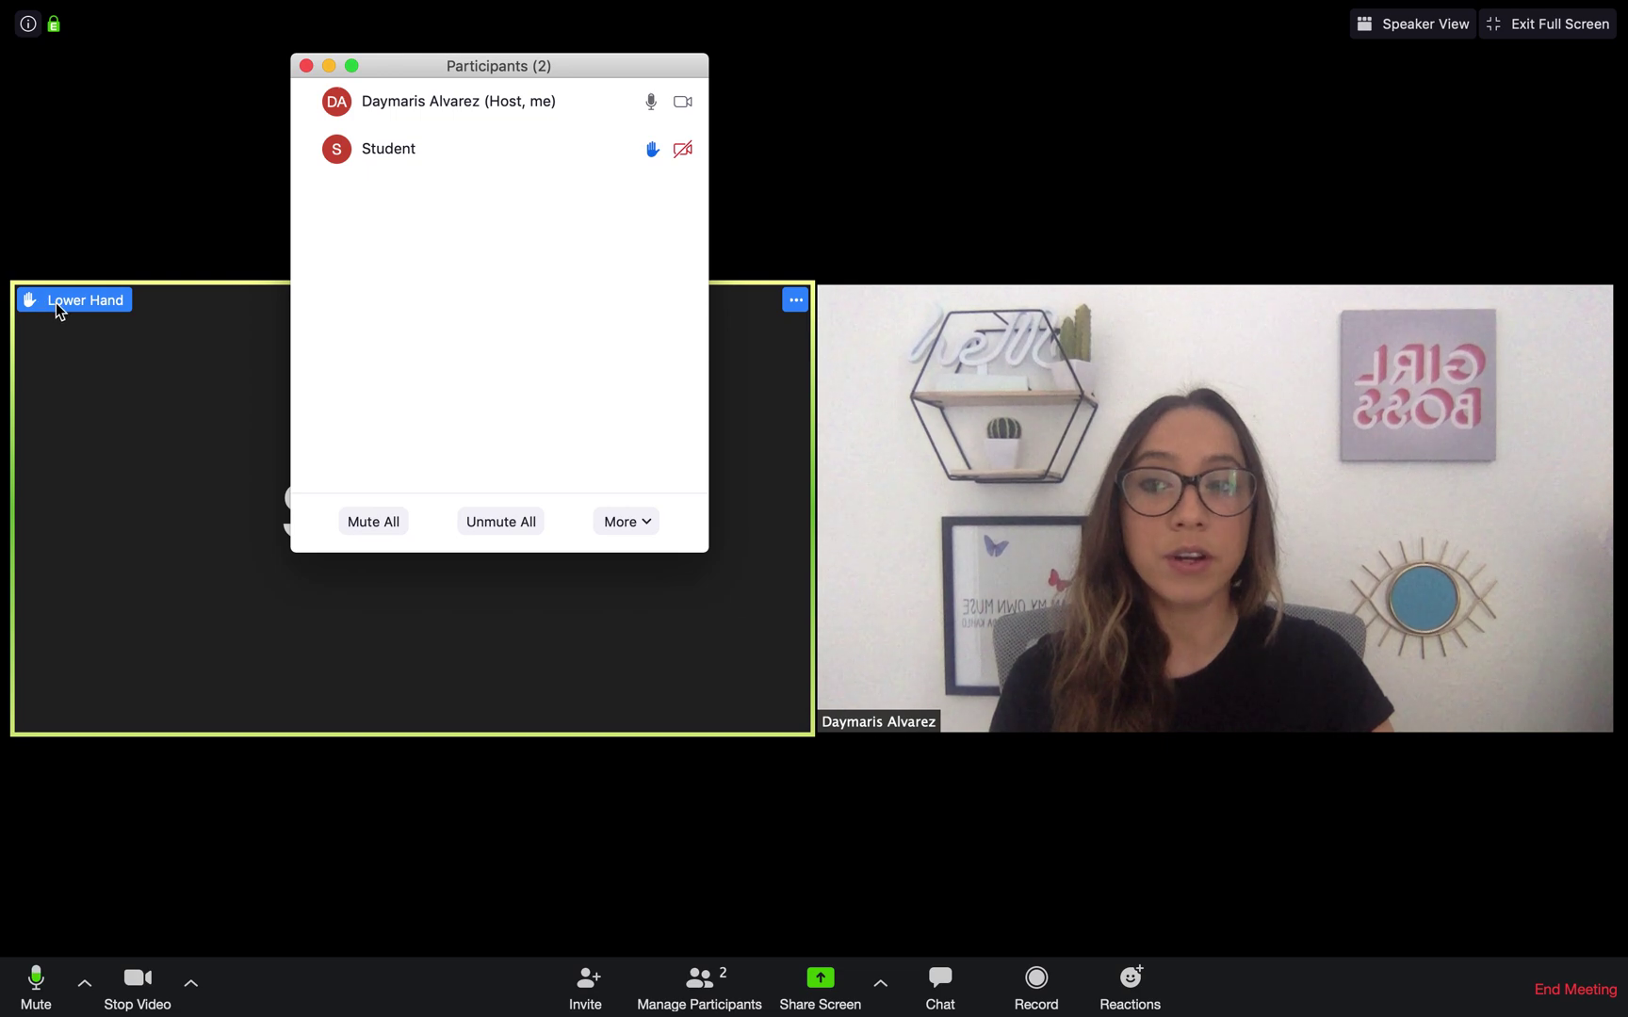
pyautogui.click(56, 303)
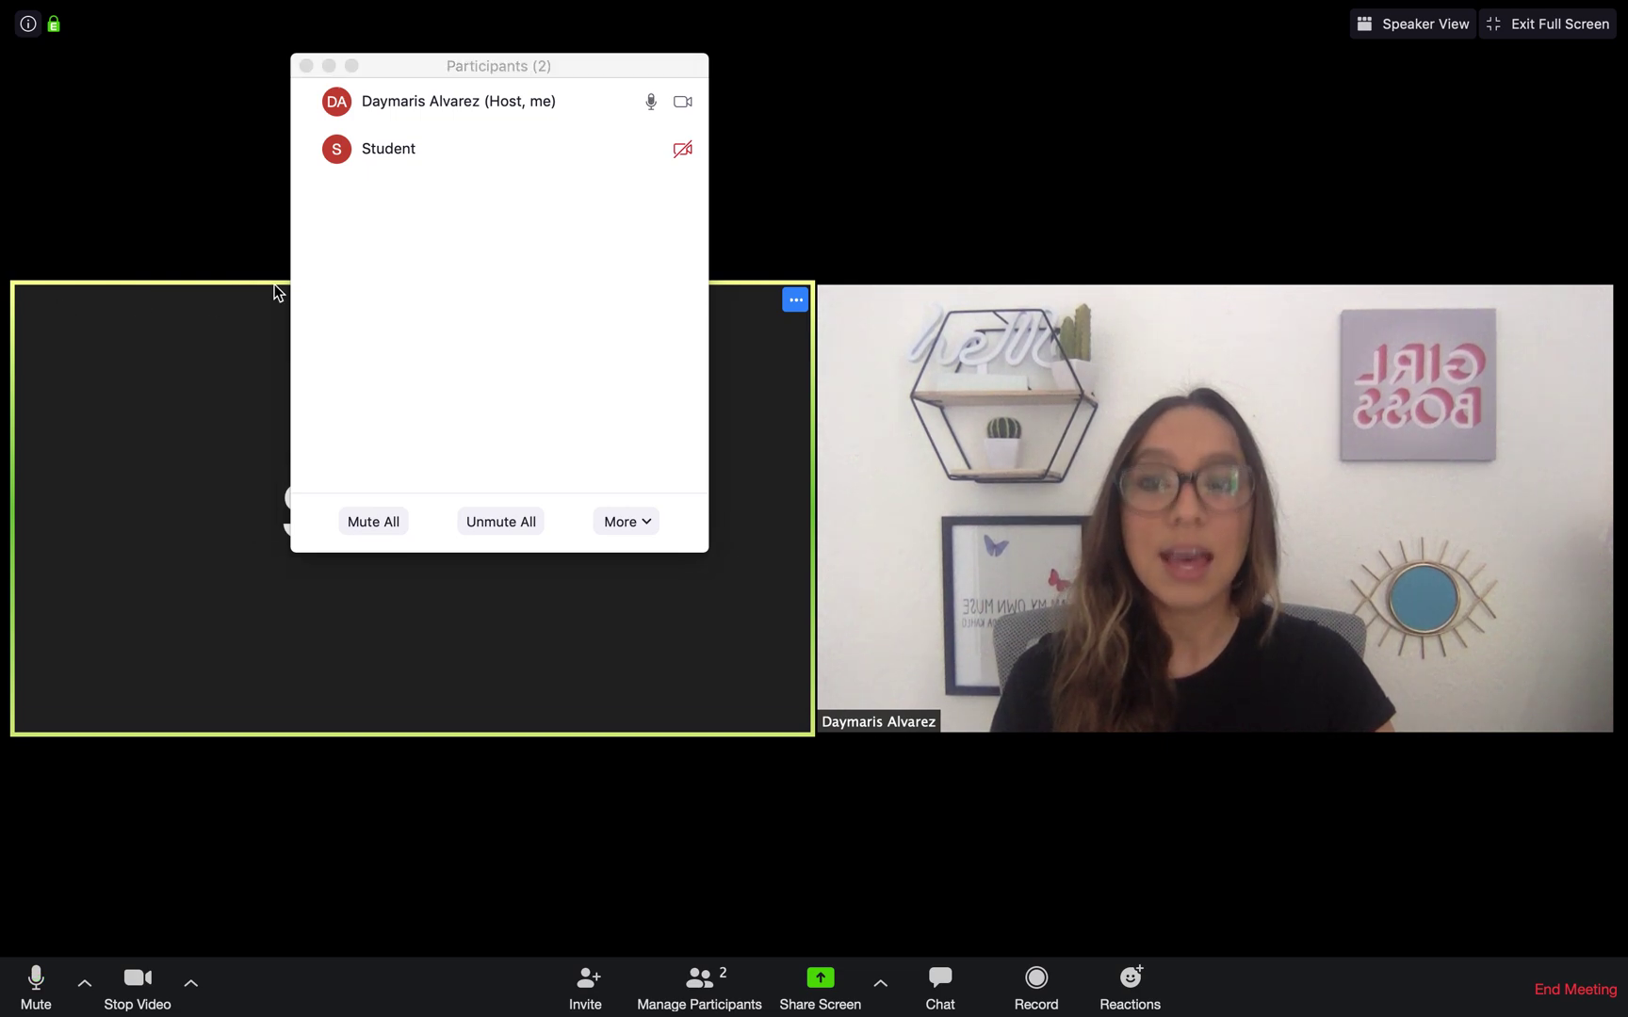
pyautogui.moveTo(436, 130)
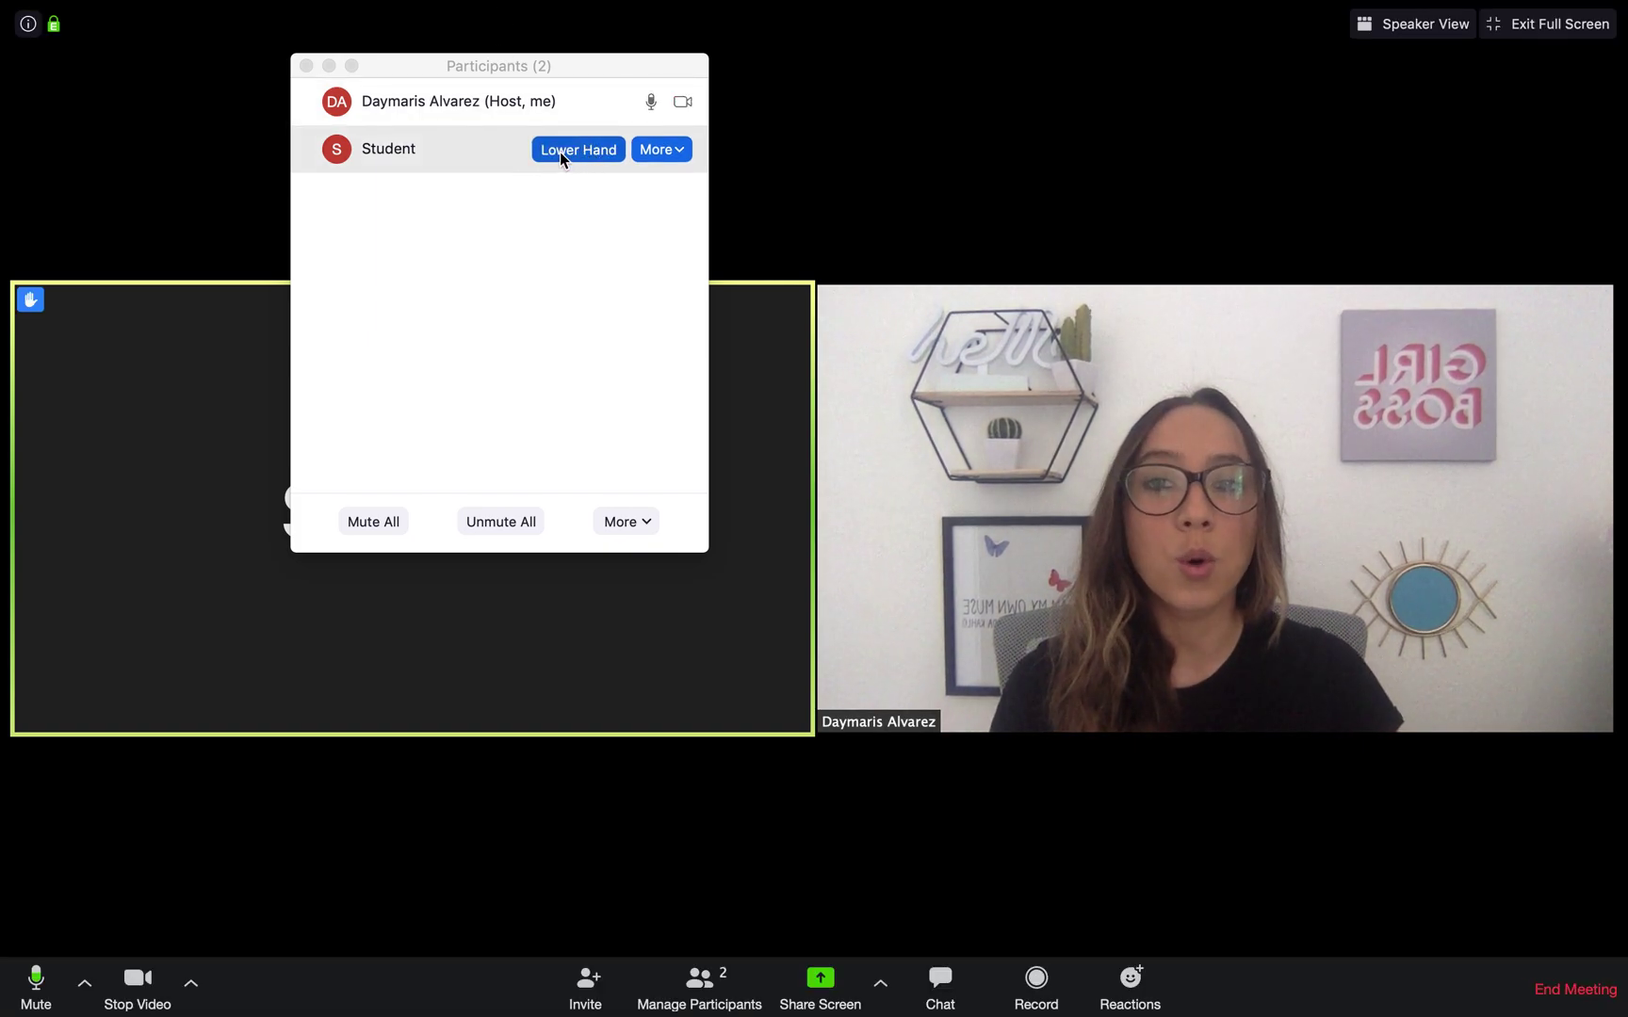
pyautogui.click(569, 153)
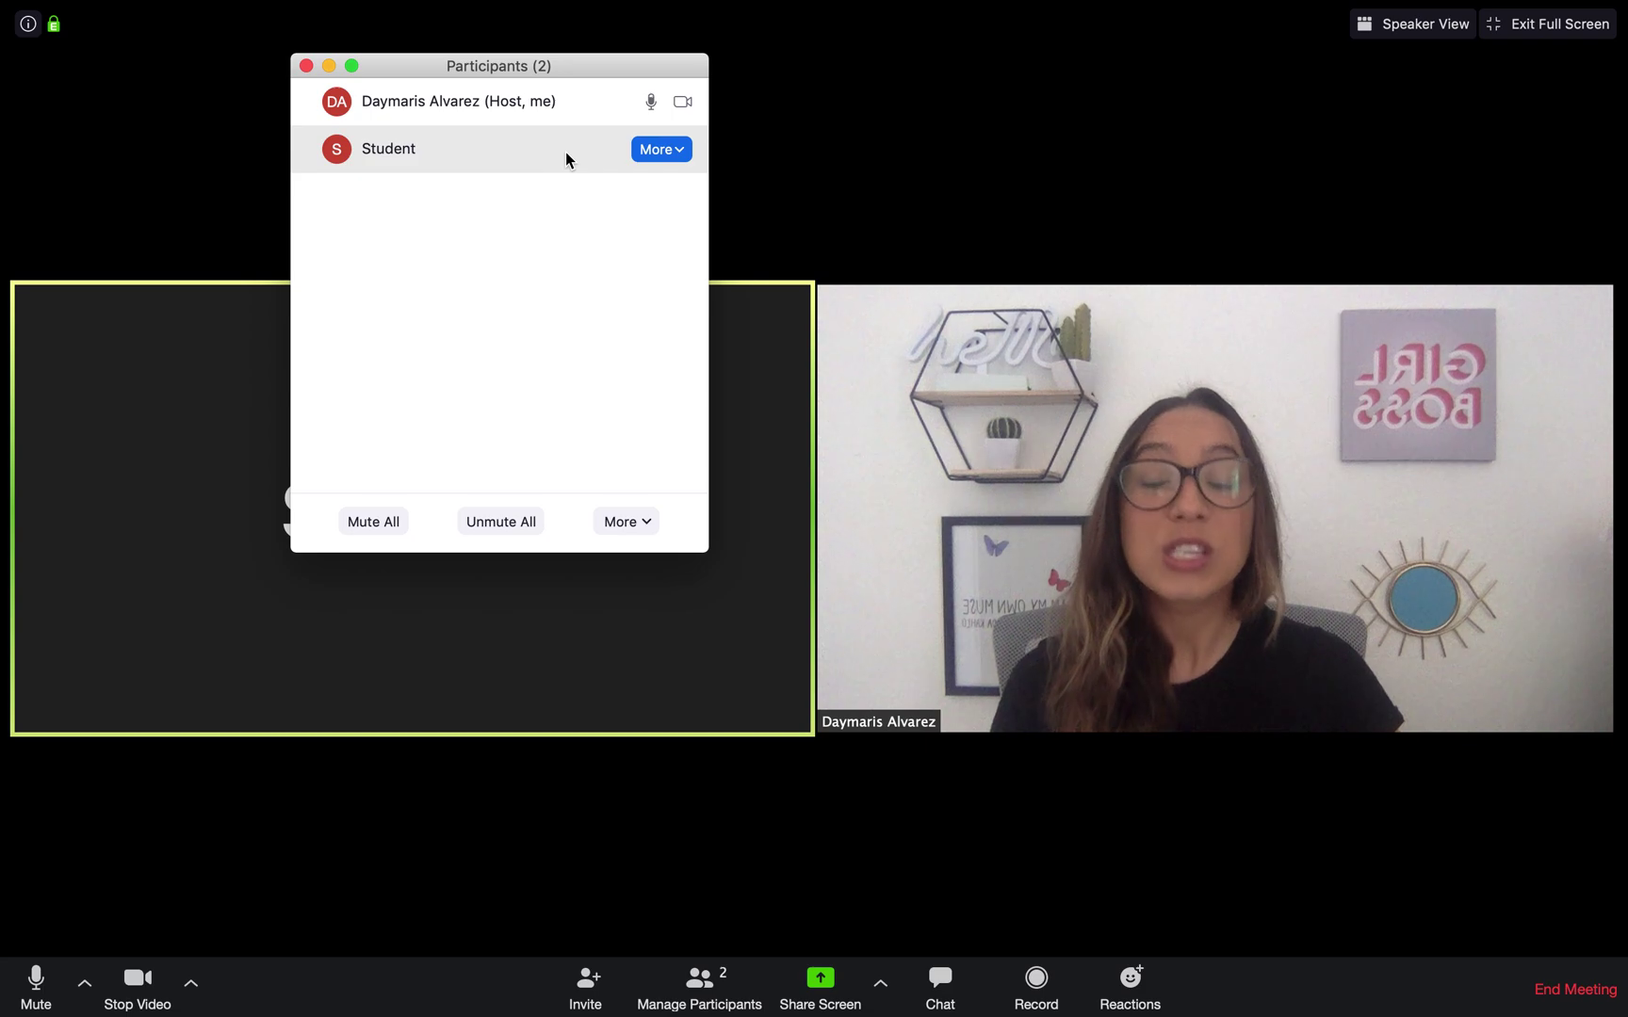
pyautogui.moveTo(567, 159)
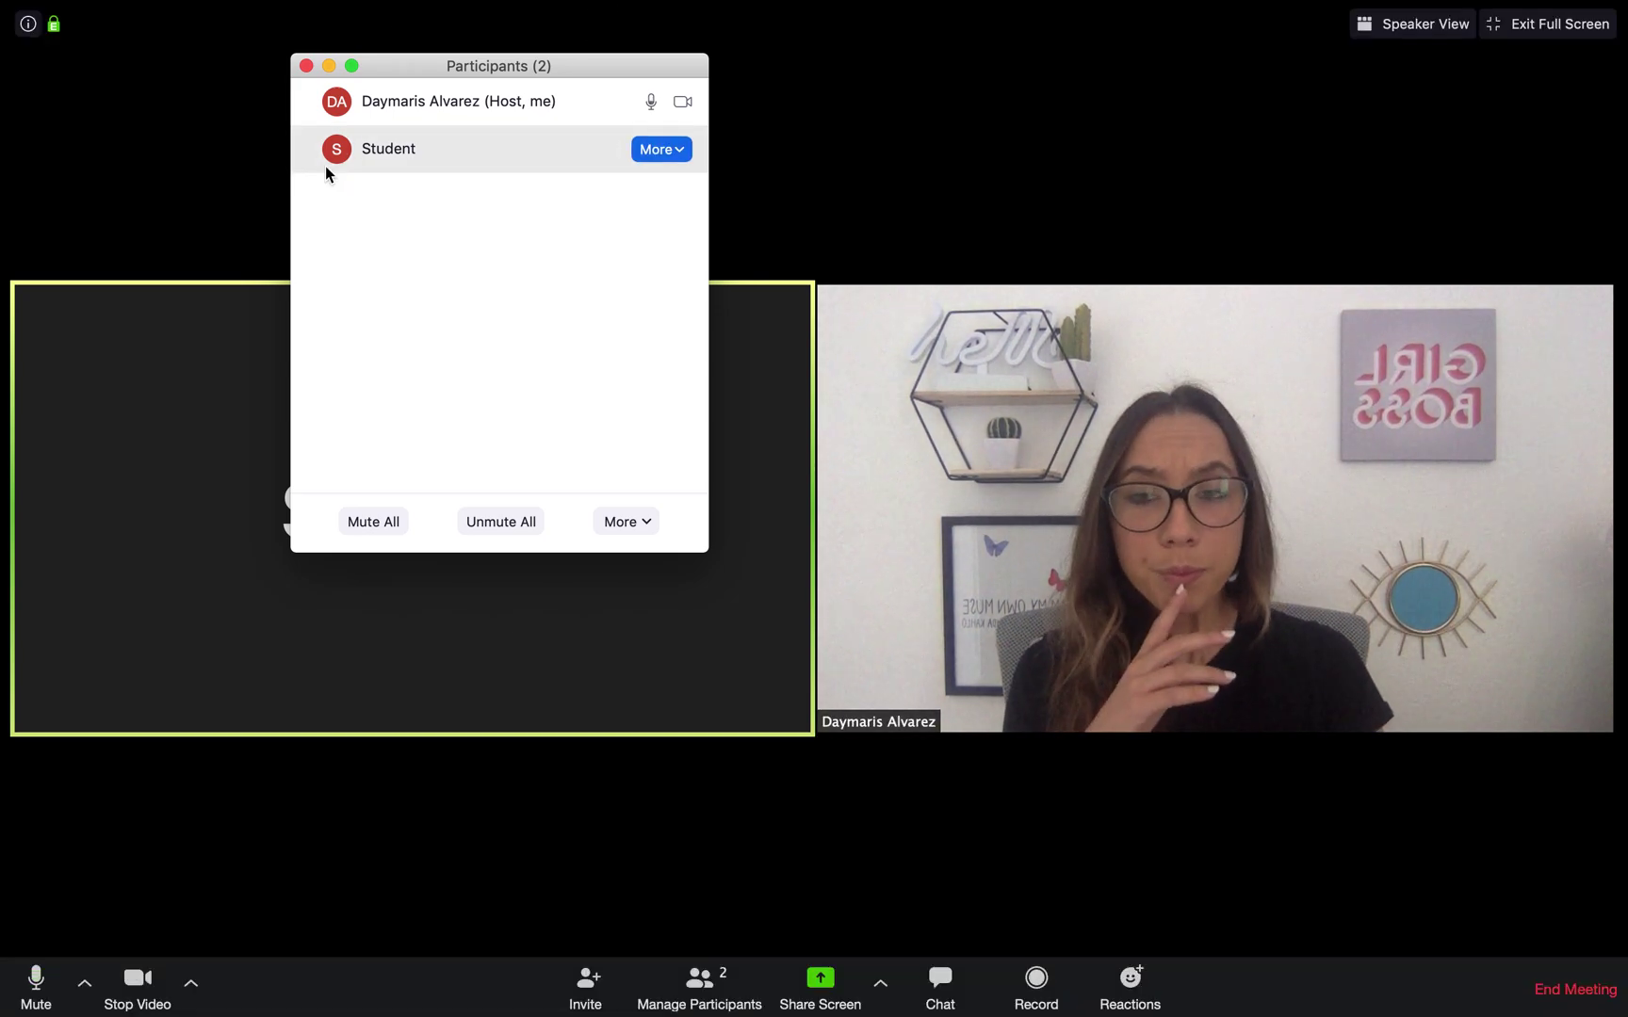
pyautogui.click(306, 66)
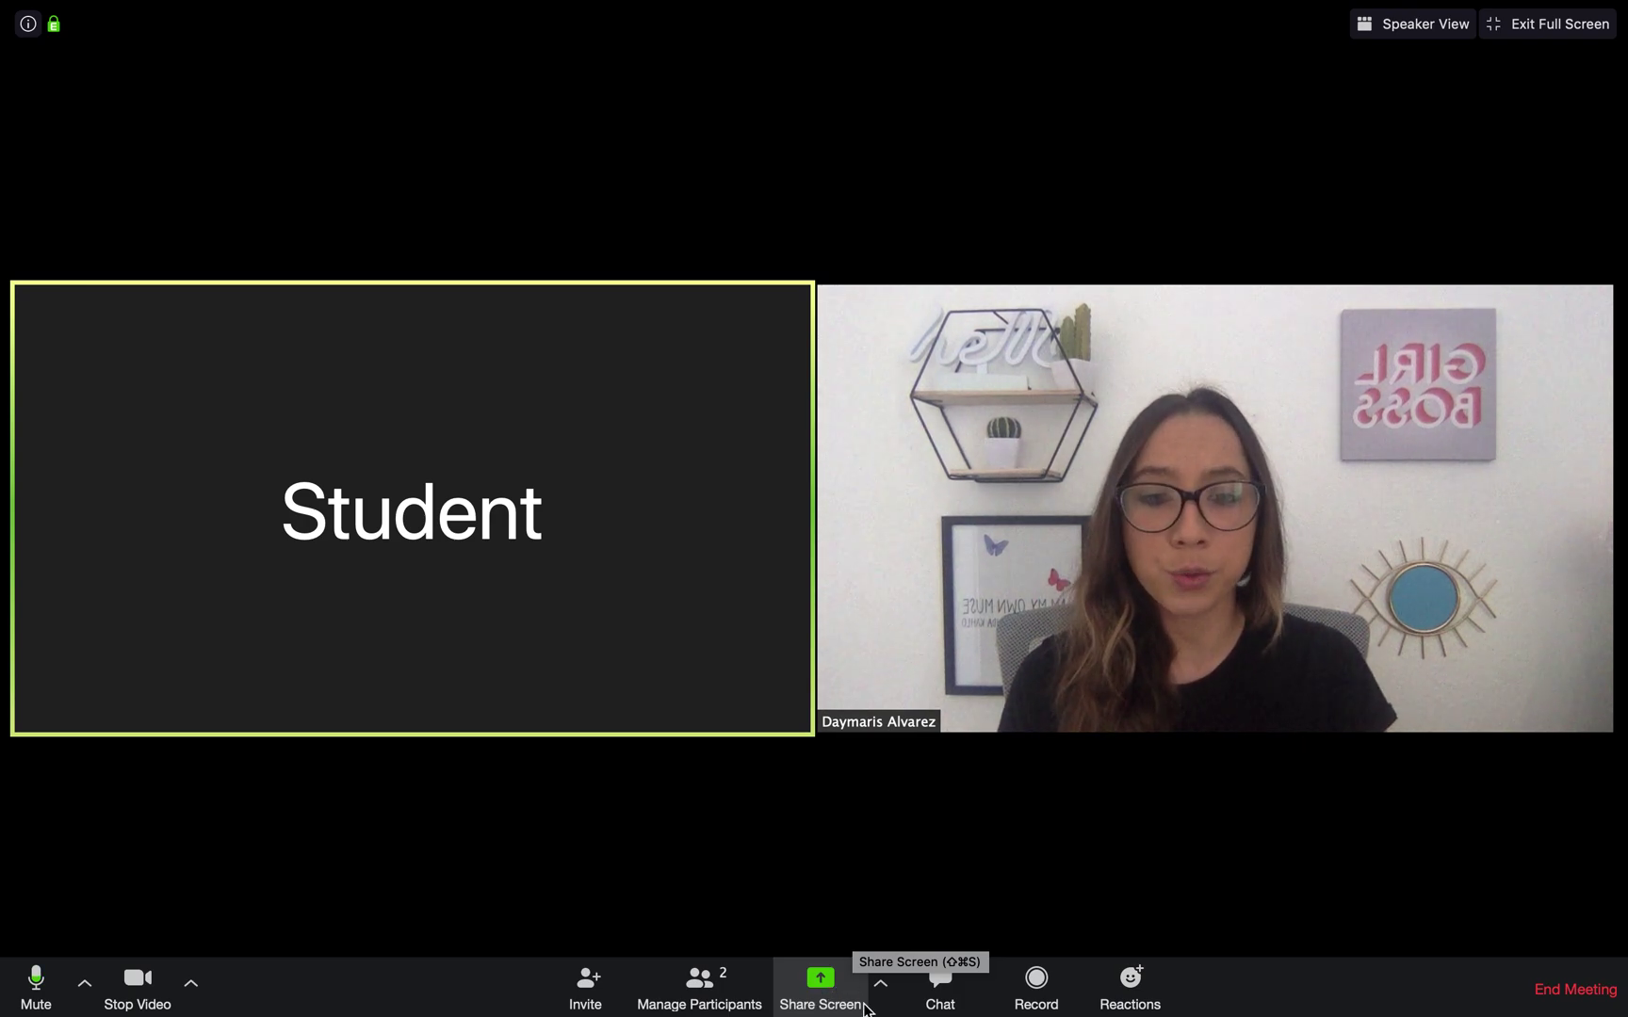
# Allow multiple participants to share their screens simultaneously and check that sharing setting.
pyautogui.click(880, 984)
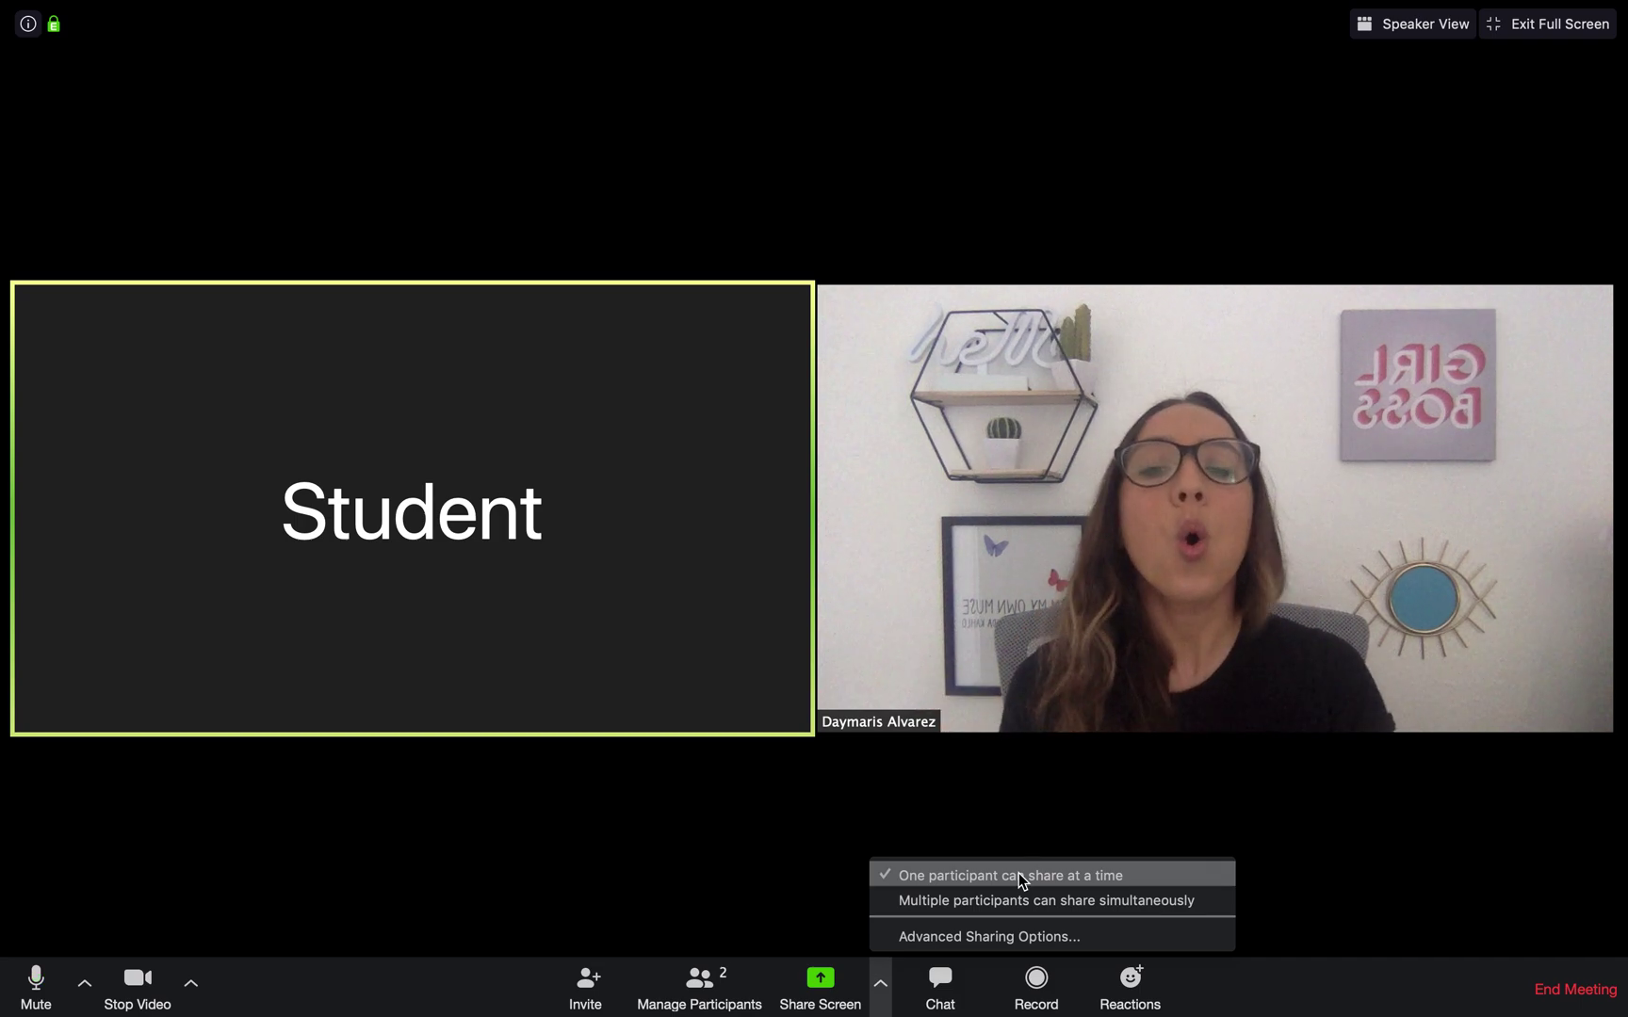
pyautogui.click(988, 901)
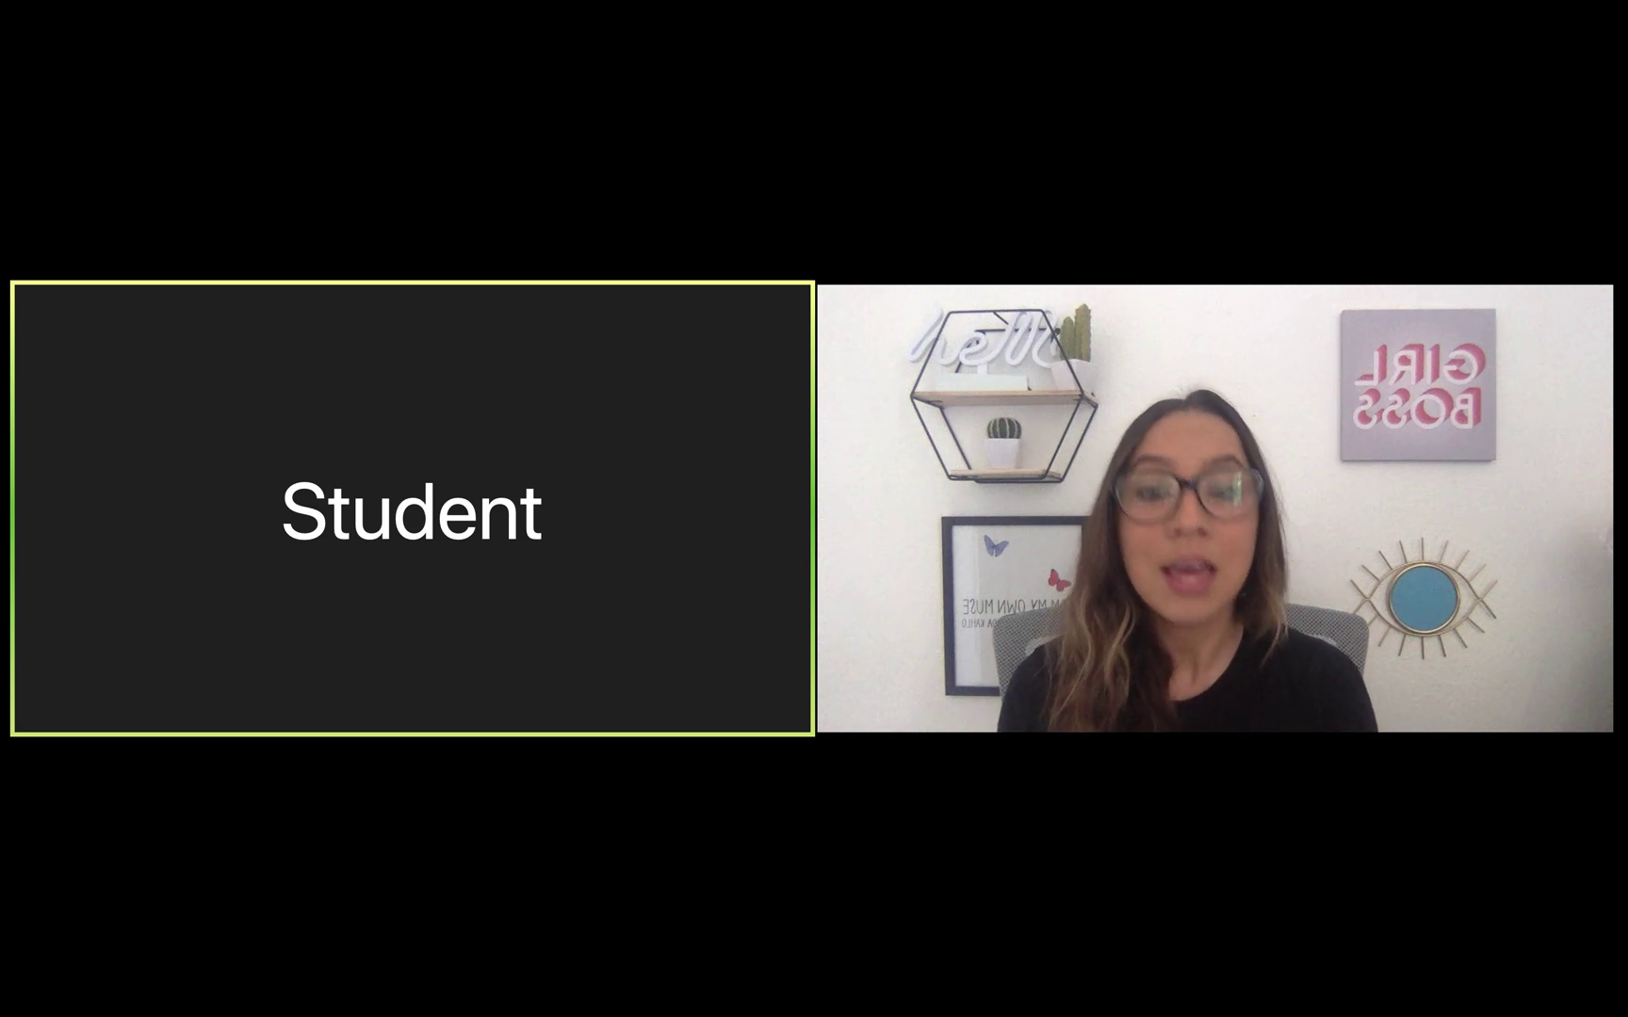
pyautogui.moveTo(512, 403)
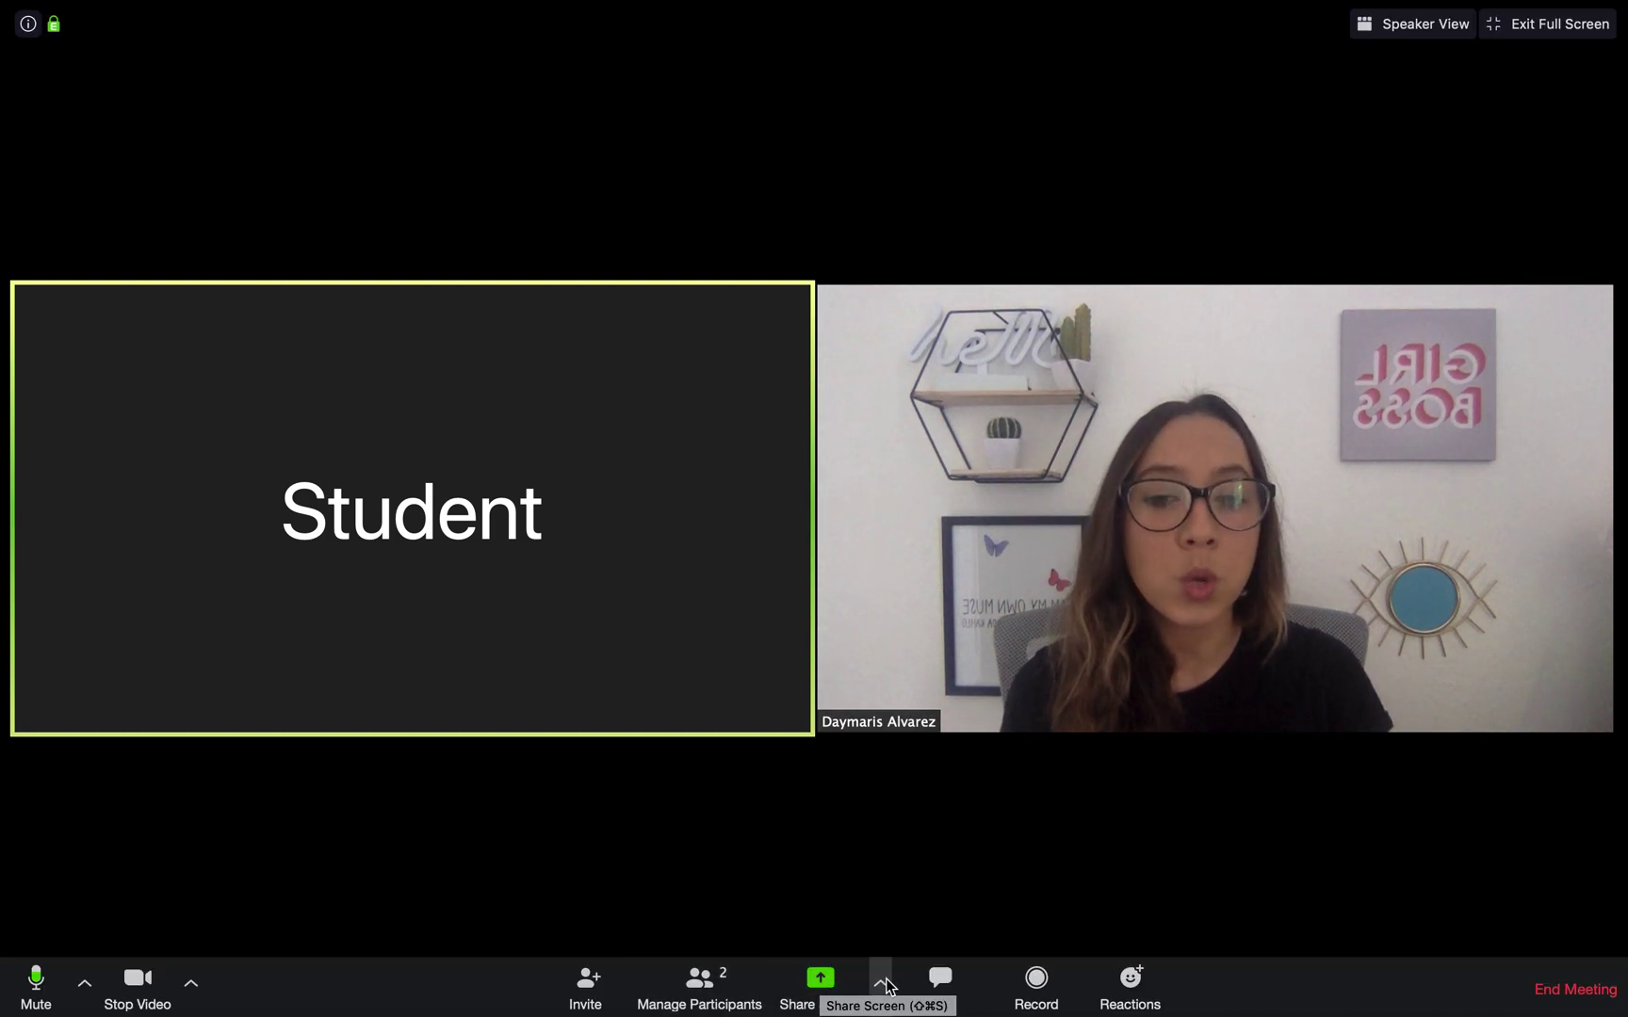
pyautogui.click(884, 984)
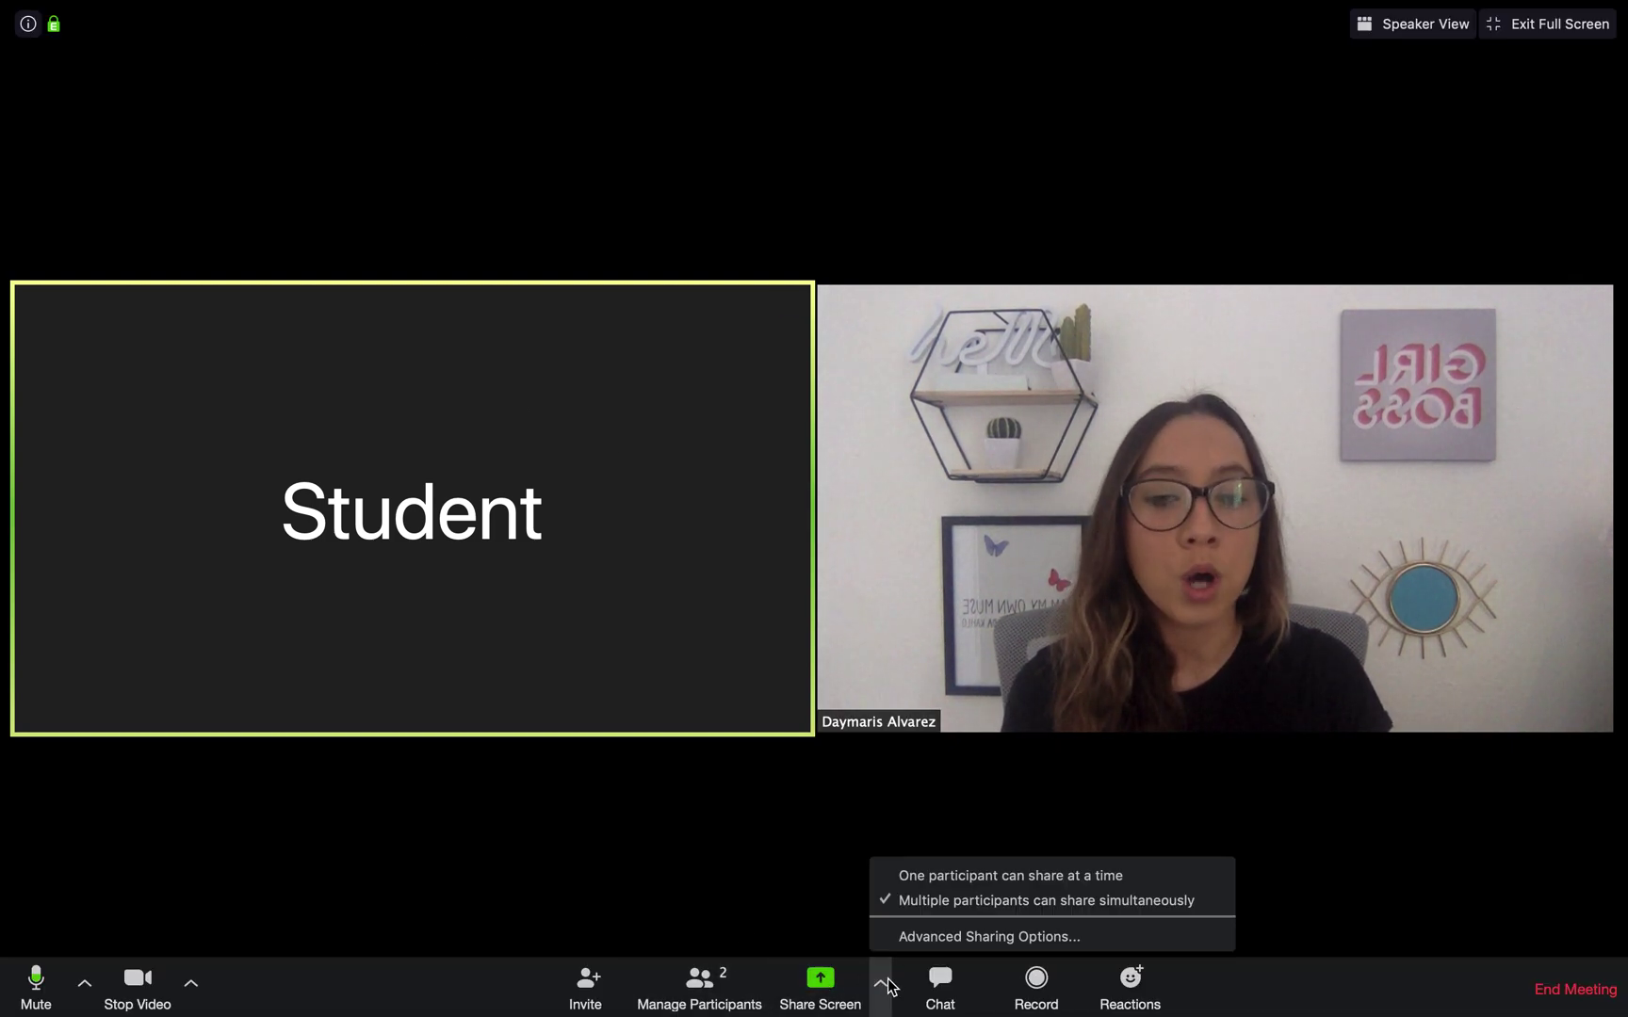
# Share a whiteboard with the meeting.
pyautogui.click(820, 982)
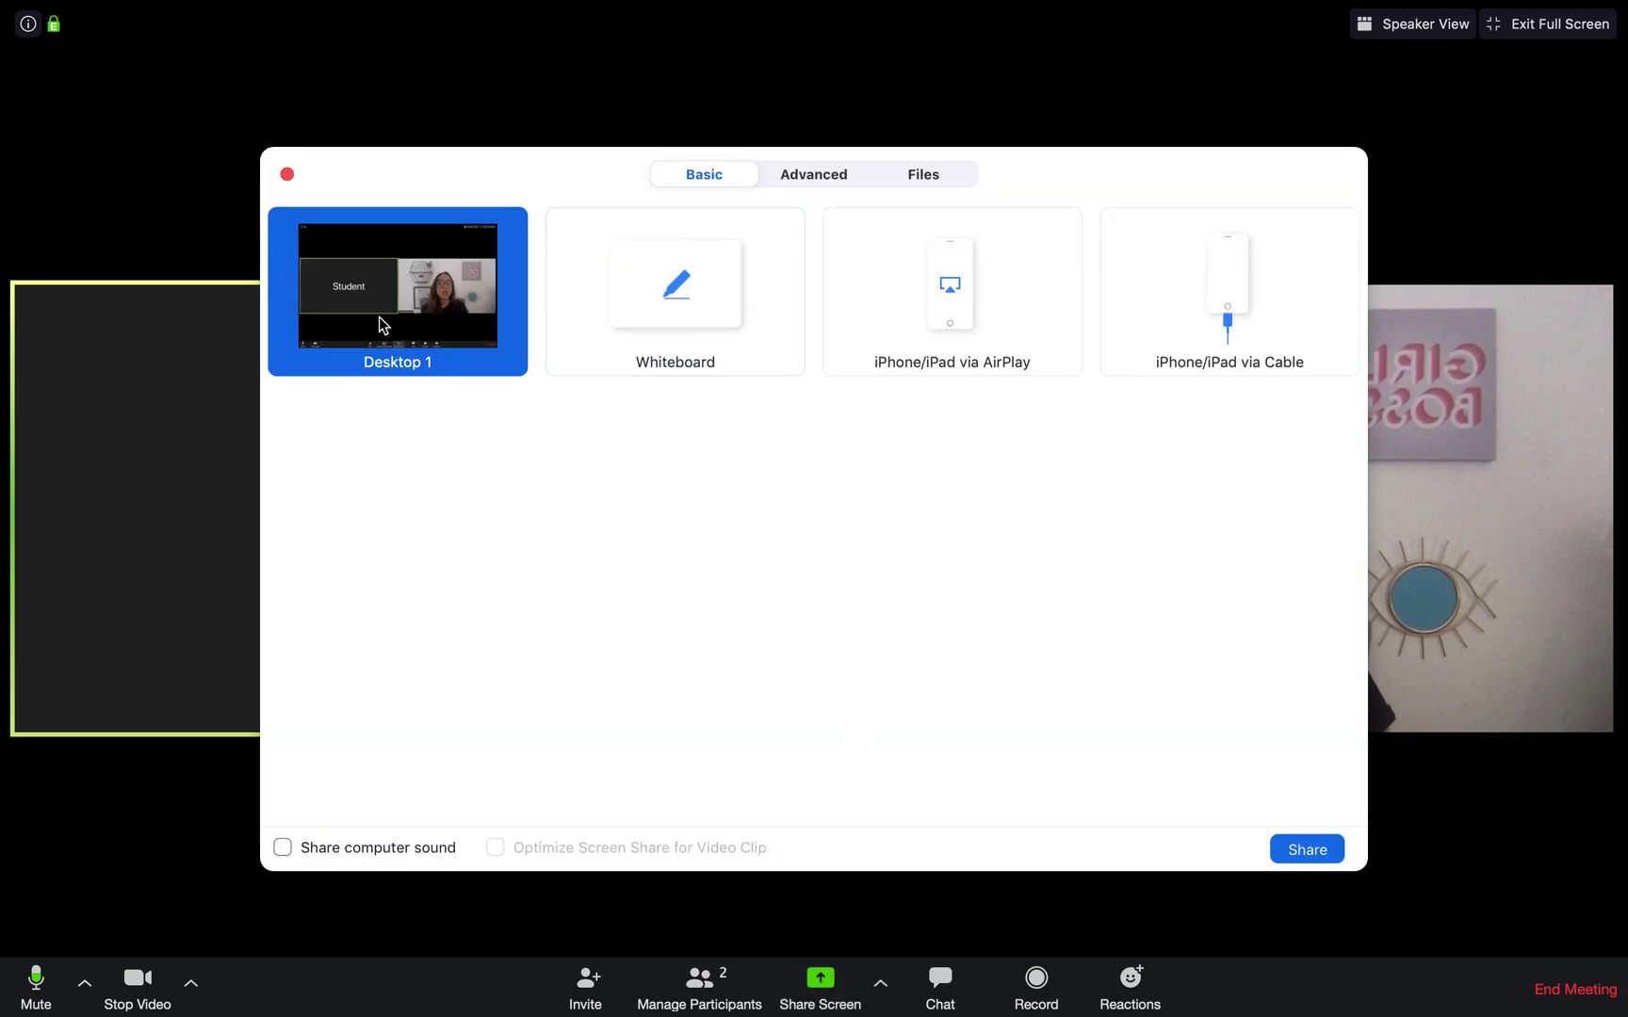
pyautogui.click(658, 332)
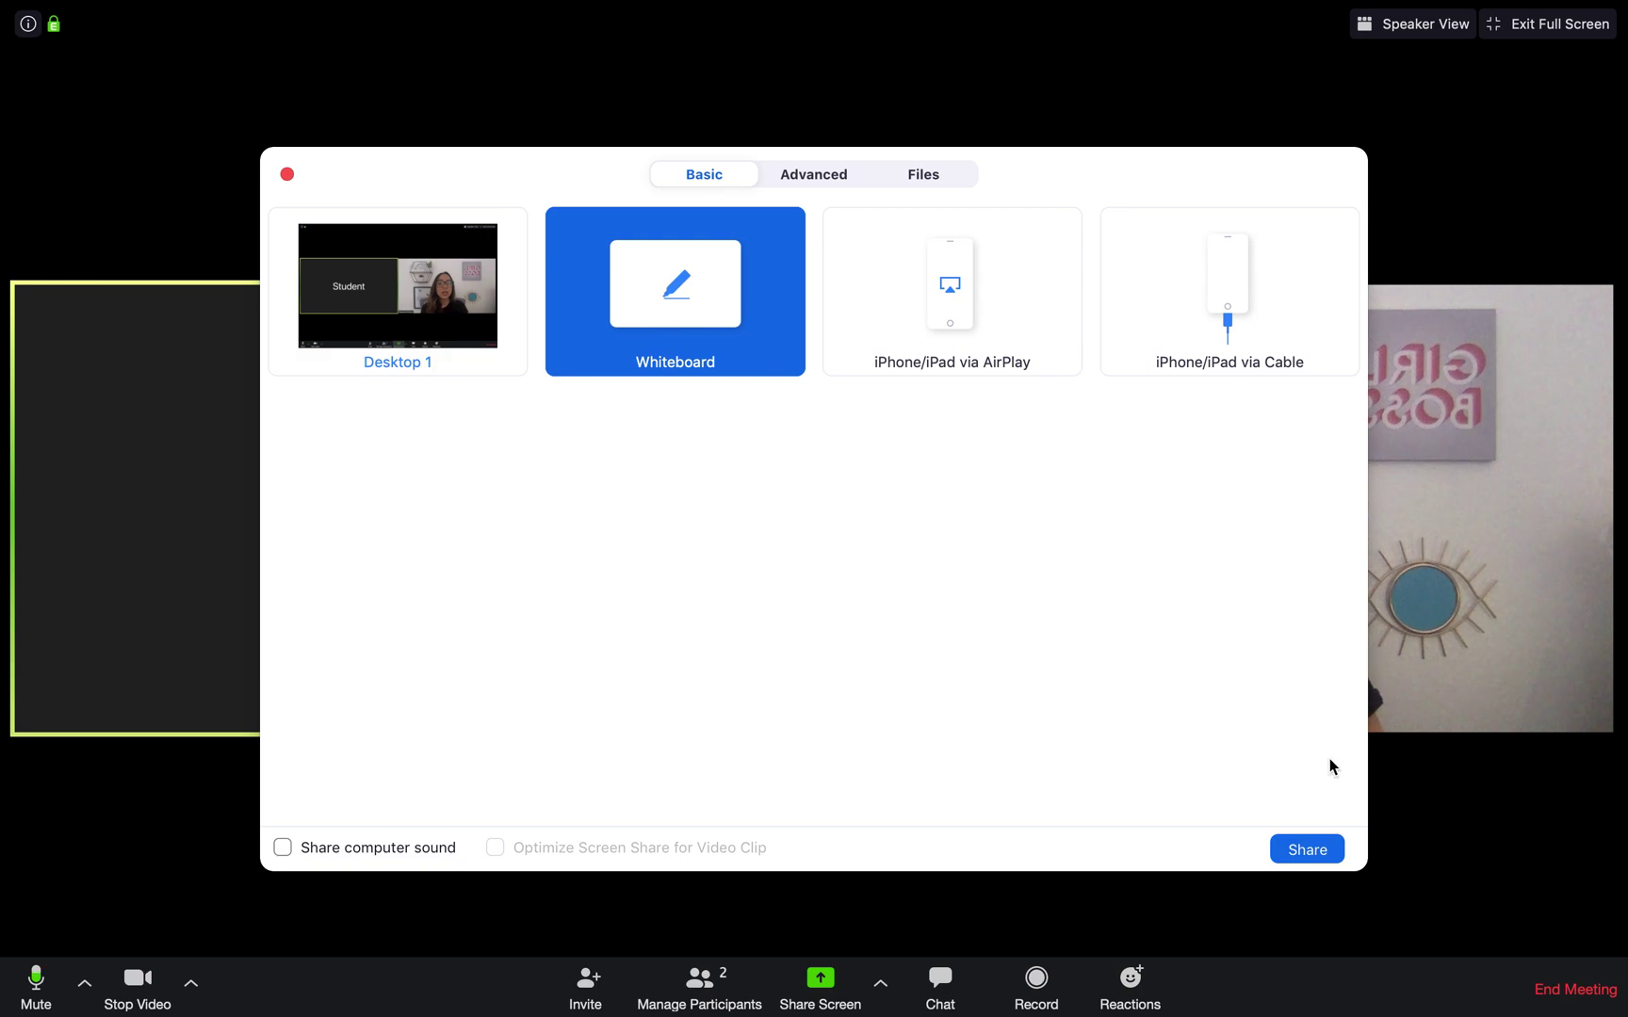
pyautogui.click(1312, 853)
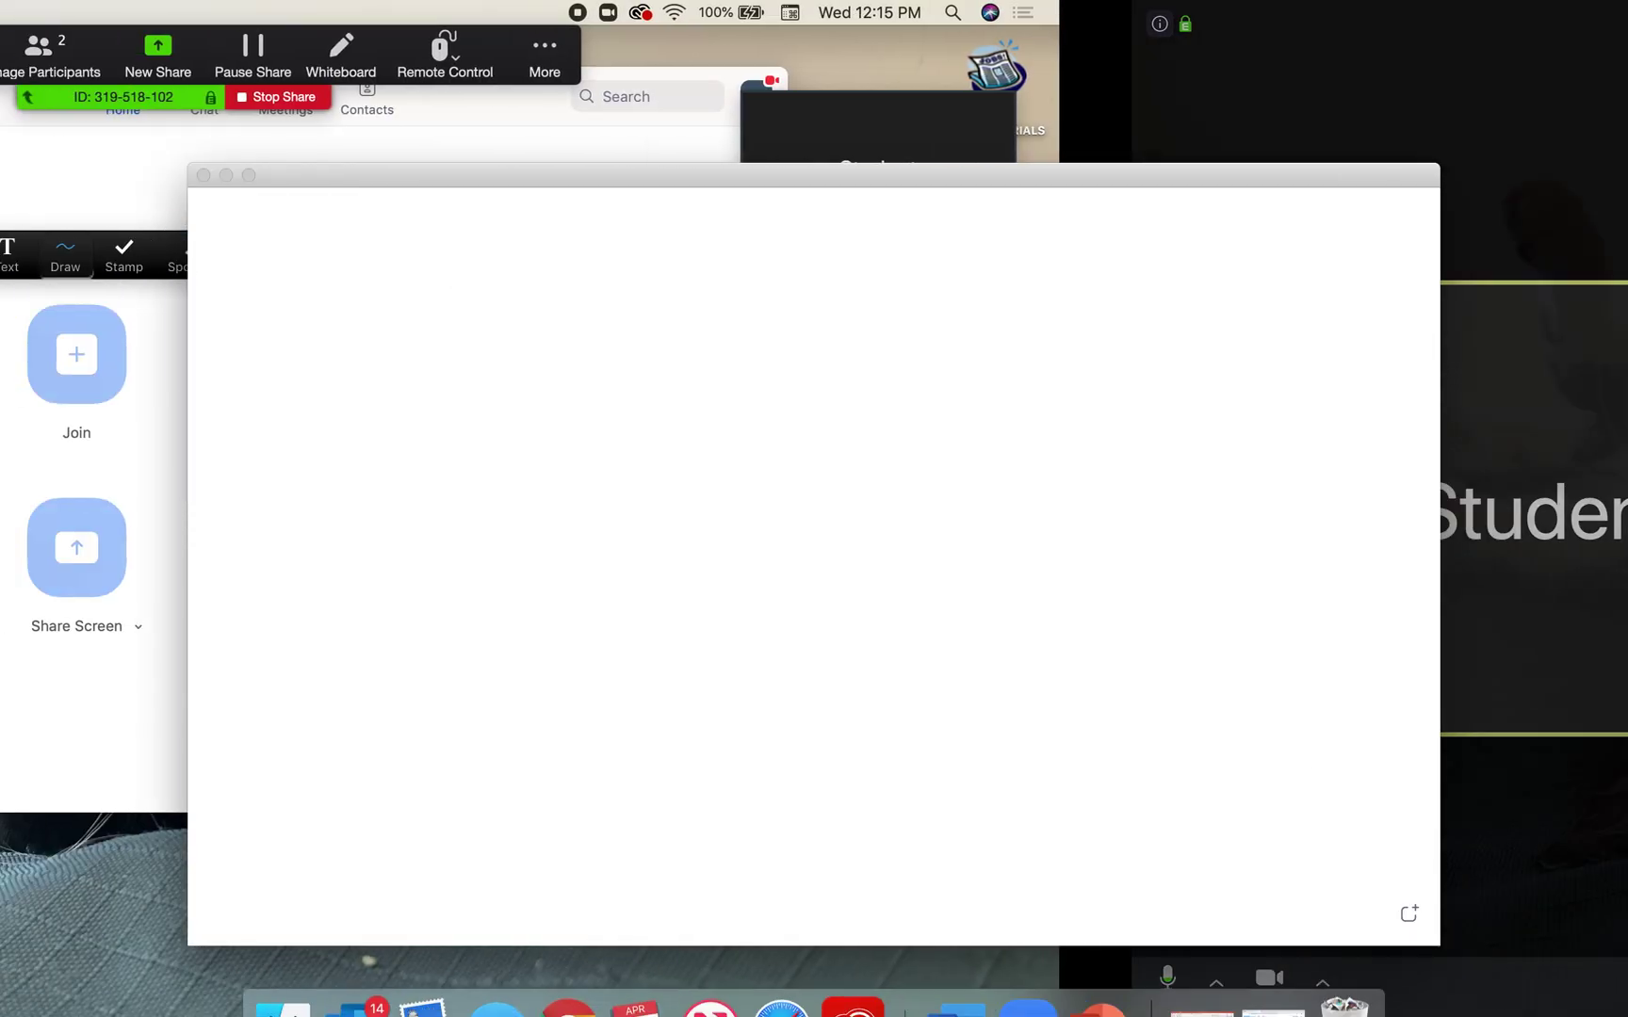
# Draw a freehand wavy line across the middle of the whiteboard and a straight horizontal line above it.
pyautogui.moveTo(530, 459)
pyautogui.mouseDown()
pyautogui.moveTo(868, 497)
pyautogui.moveTo(1129, 444)
pyautogui.mouseUp()
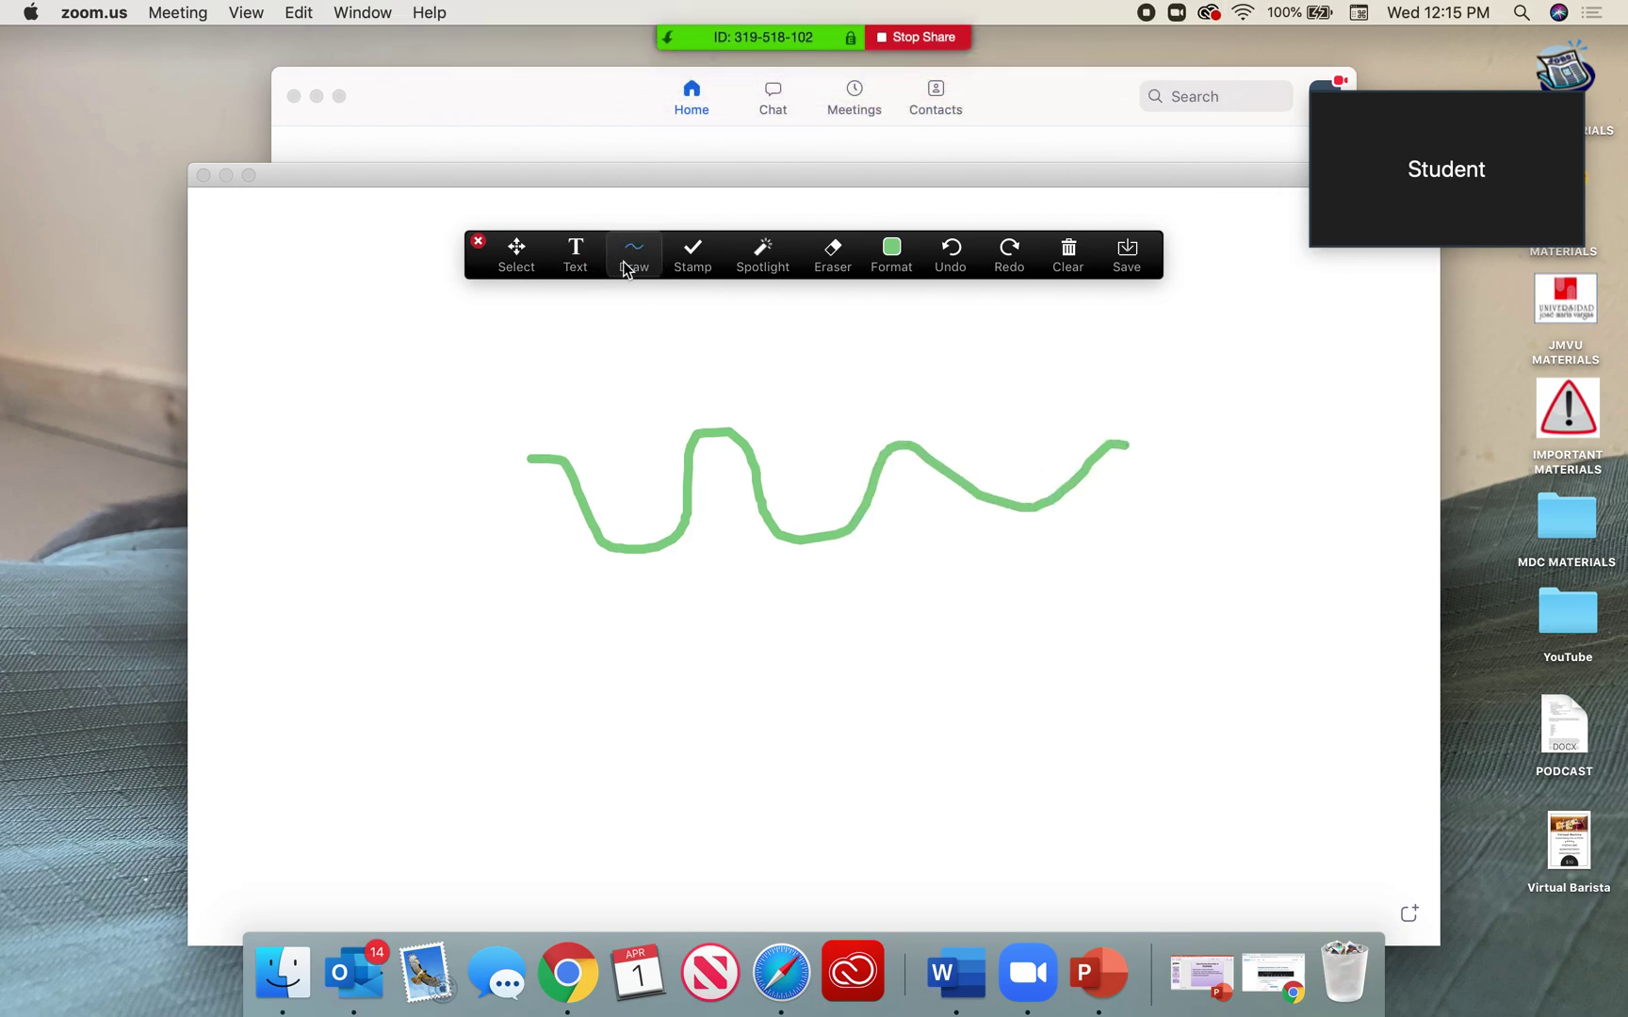
pyautogui.click(637, 268)
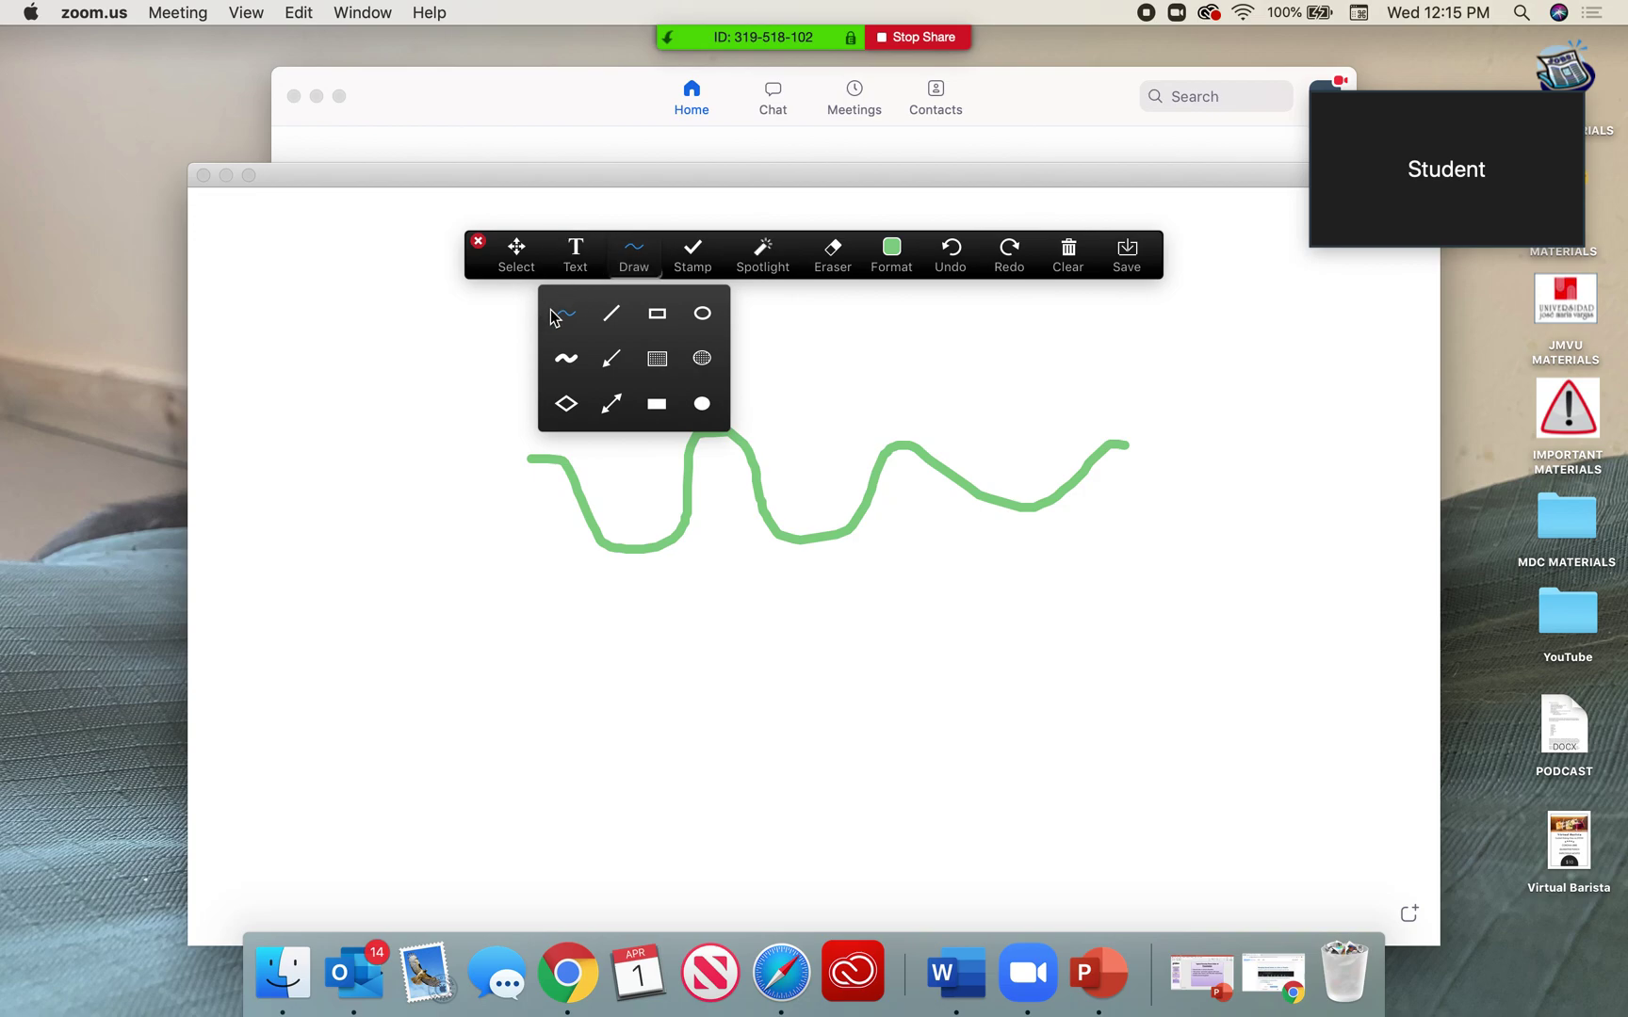
pyautogui.click(612, 313)
pyautogui.moveTo(670, 345); pyautogui.dragTo(1177, 347)
# Draw a diagonal arrow pointing down-left in the whiteboard's lower right area and an outlined ellipse in its lower left area.
pyautogui.click(646, 260)
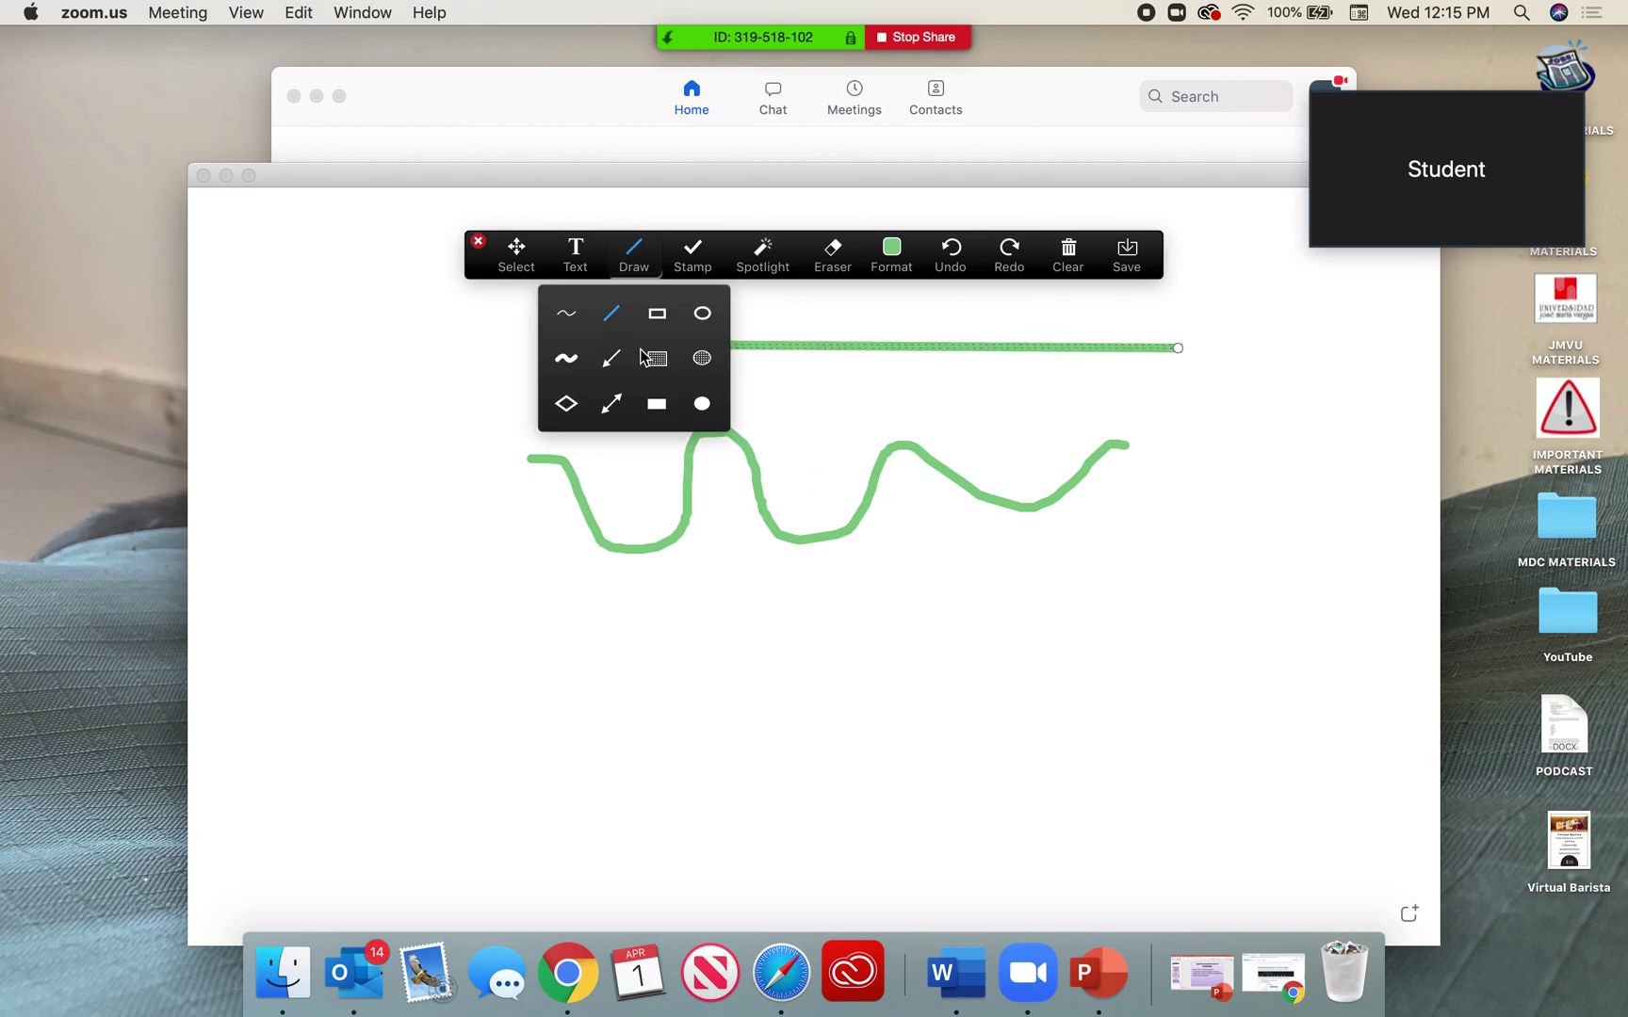
pyautogui.click(608, 325)
pyautogui.moveTo(1165, 593); pyautogui.dragTo(817, 740)
pyautogui.click(647, 256)
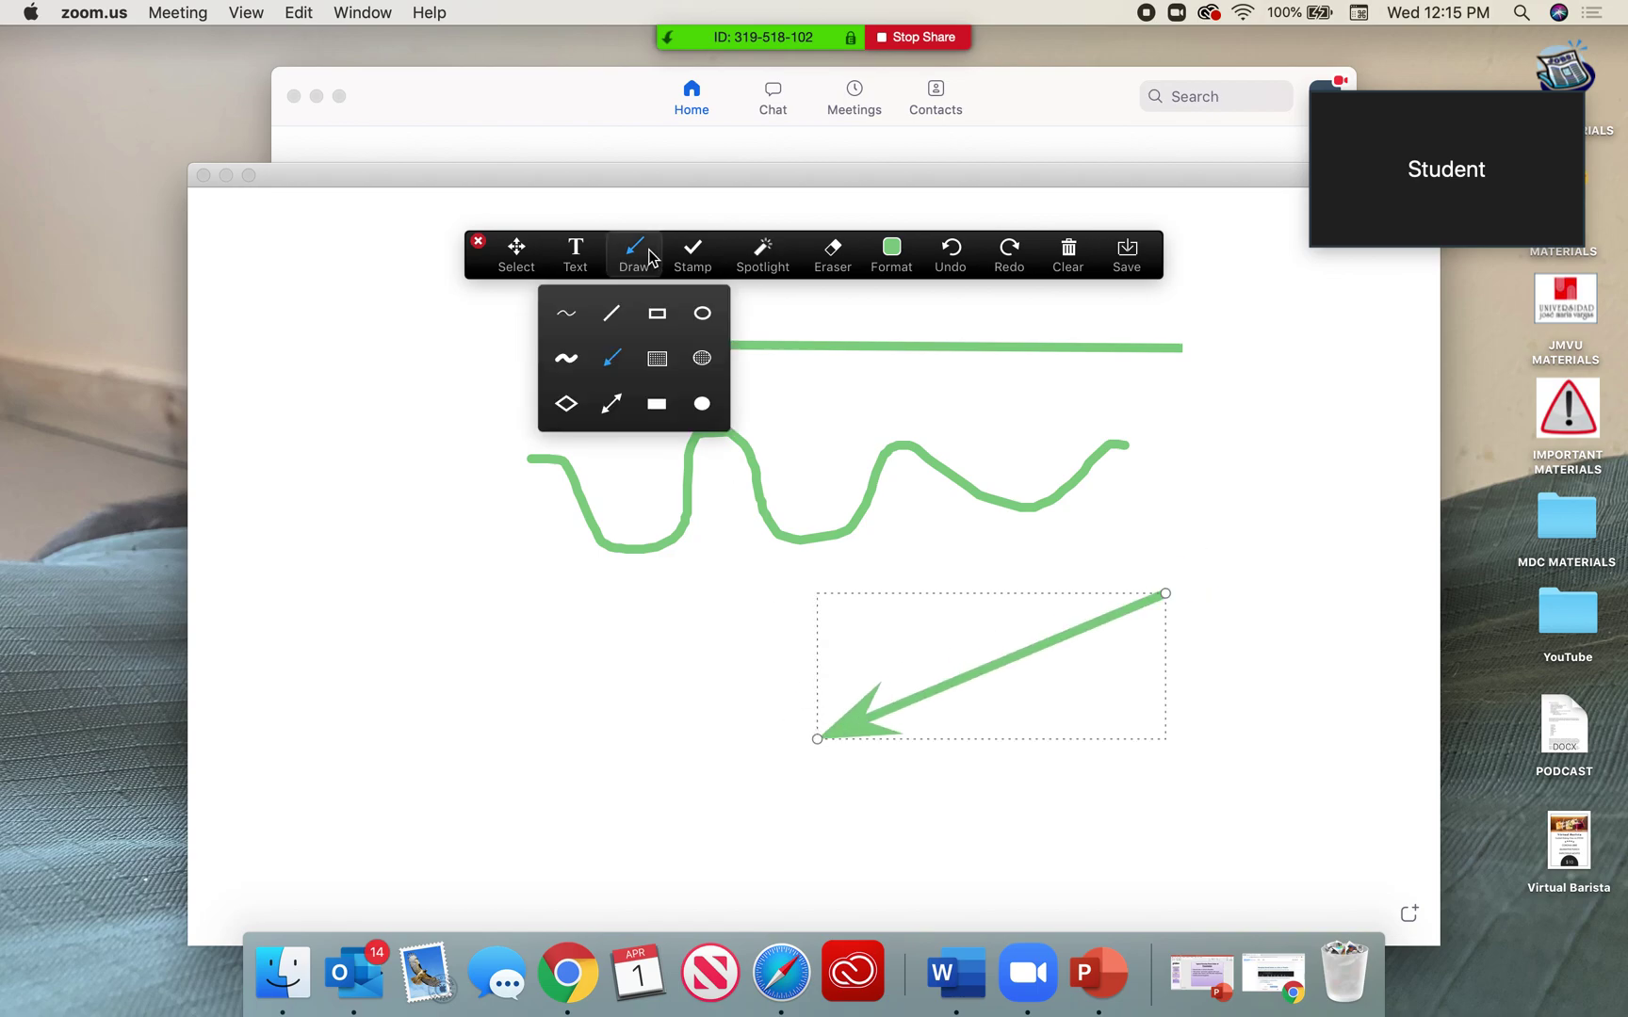
pyautogui.click(702, 316)
pyautogui.moveTo(345, 599)
pyautogui.mouseDown()
pyautogui.moveTo(418, 673)
pyautogui.moveTo(586, 722)
pyautogui.mouseUp()
# Draw a short freehand wavy line in the whiteboard's upper left area.
pyautogui.click(633, 257)
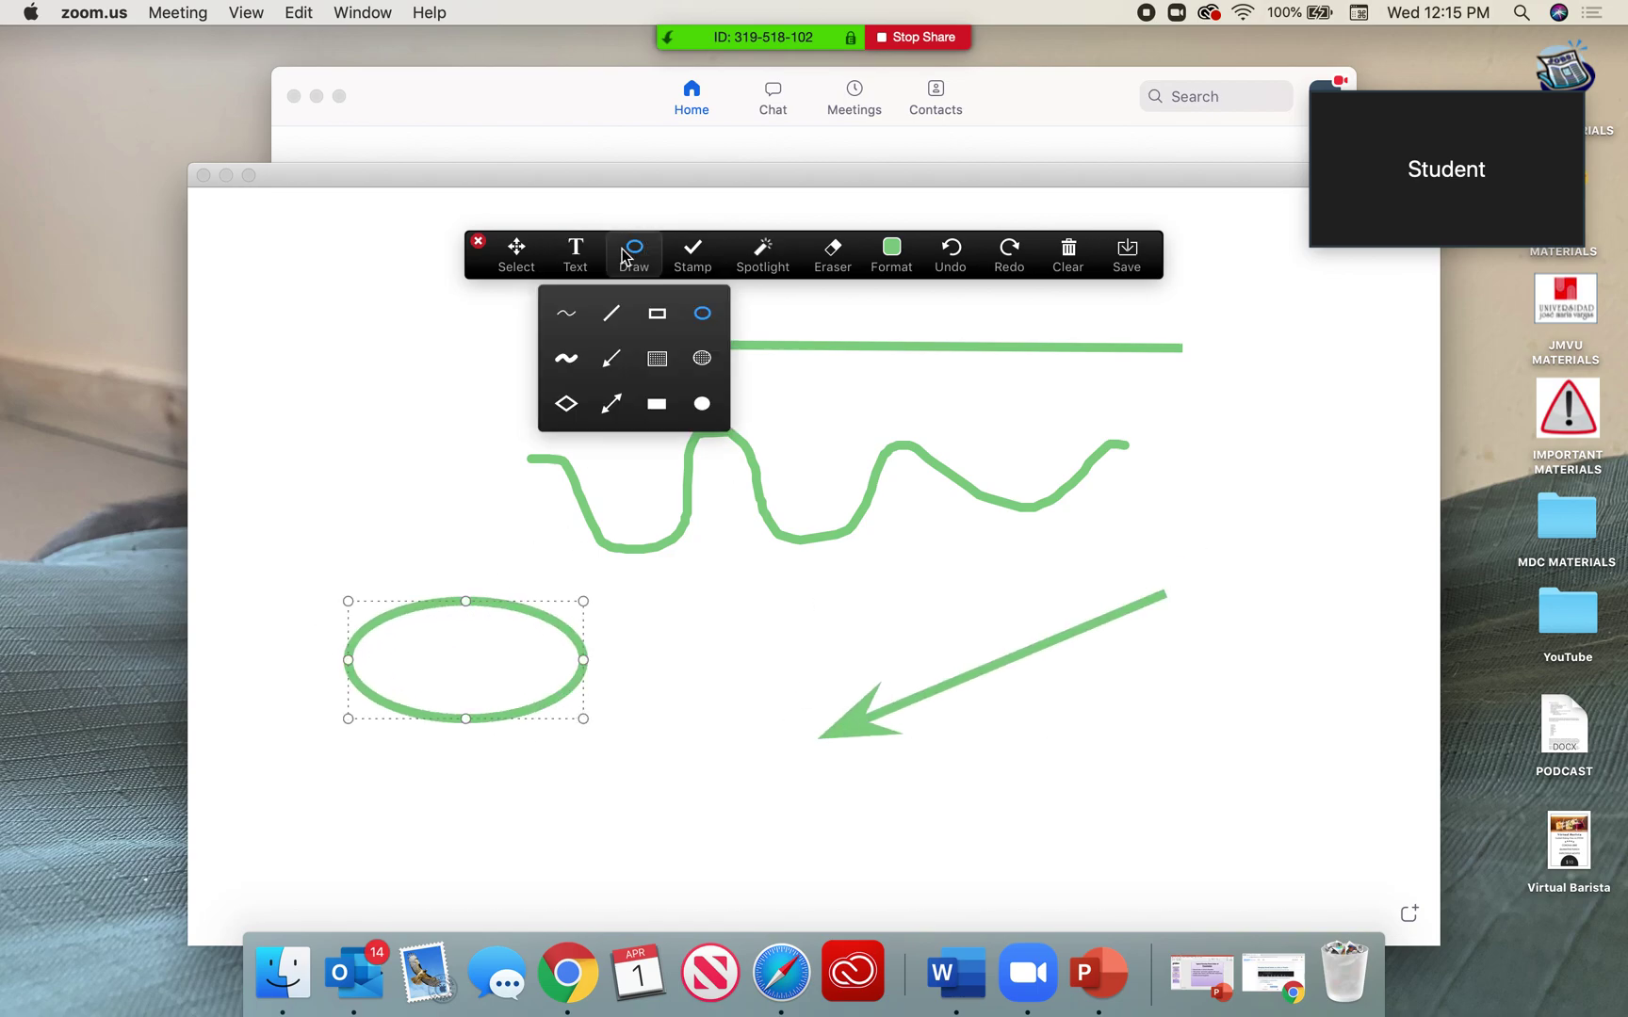
pyautogui.click(565, 319)
pyautogui.moveTo(326, 367); pyautogui.dragTo(558, 385)
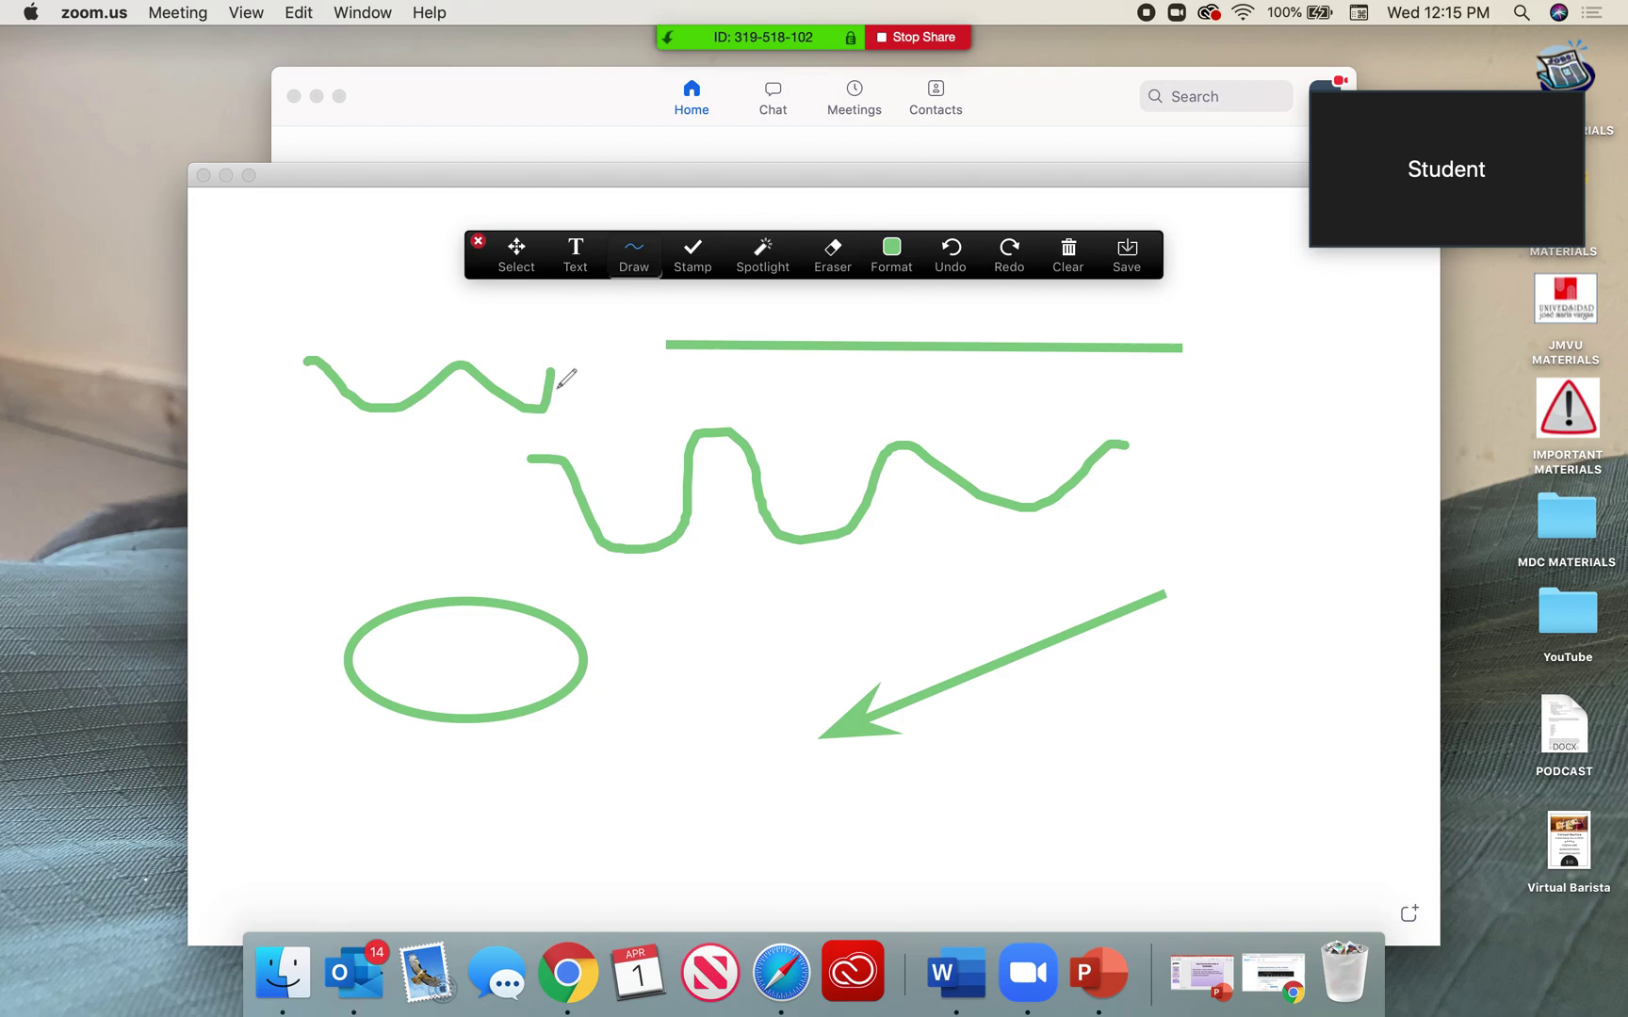
# Move the straight line and both freehand wavy lines lower on the whiteboard.
pyautogui.click(516, 250)
pyautogui.moveTo(750, 347)
pyautogui.mouseDown()
pyautogui.moveTo(774, 615)
pyautogui.moveTo(793, 508)
pyautogui.moveTo(770, 633)
pyautogui.mouseUp()
pyautogui.moveTo(493, 361)
pyautogui.mouseDown()
pyautogui.moveTo(438, 469)
pyautogui.moveTo(570, 446)
pyautogui.moveTo(607, 472)
pyautogui.mouseUp()
# Add the text "hello" near the top of the whiteboard.
pyautogui.click(574, 249)
pyautogui.click(612, 330)
pyautogui.write('hello')
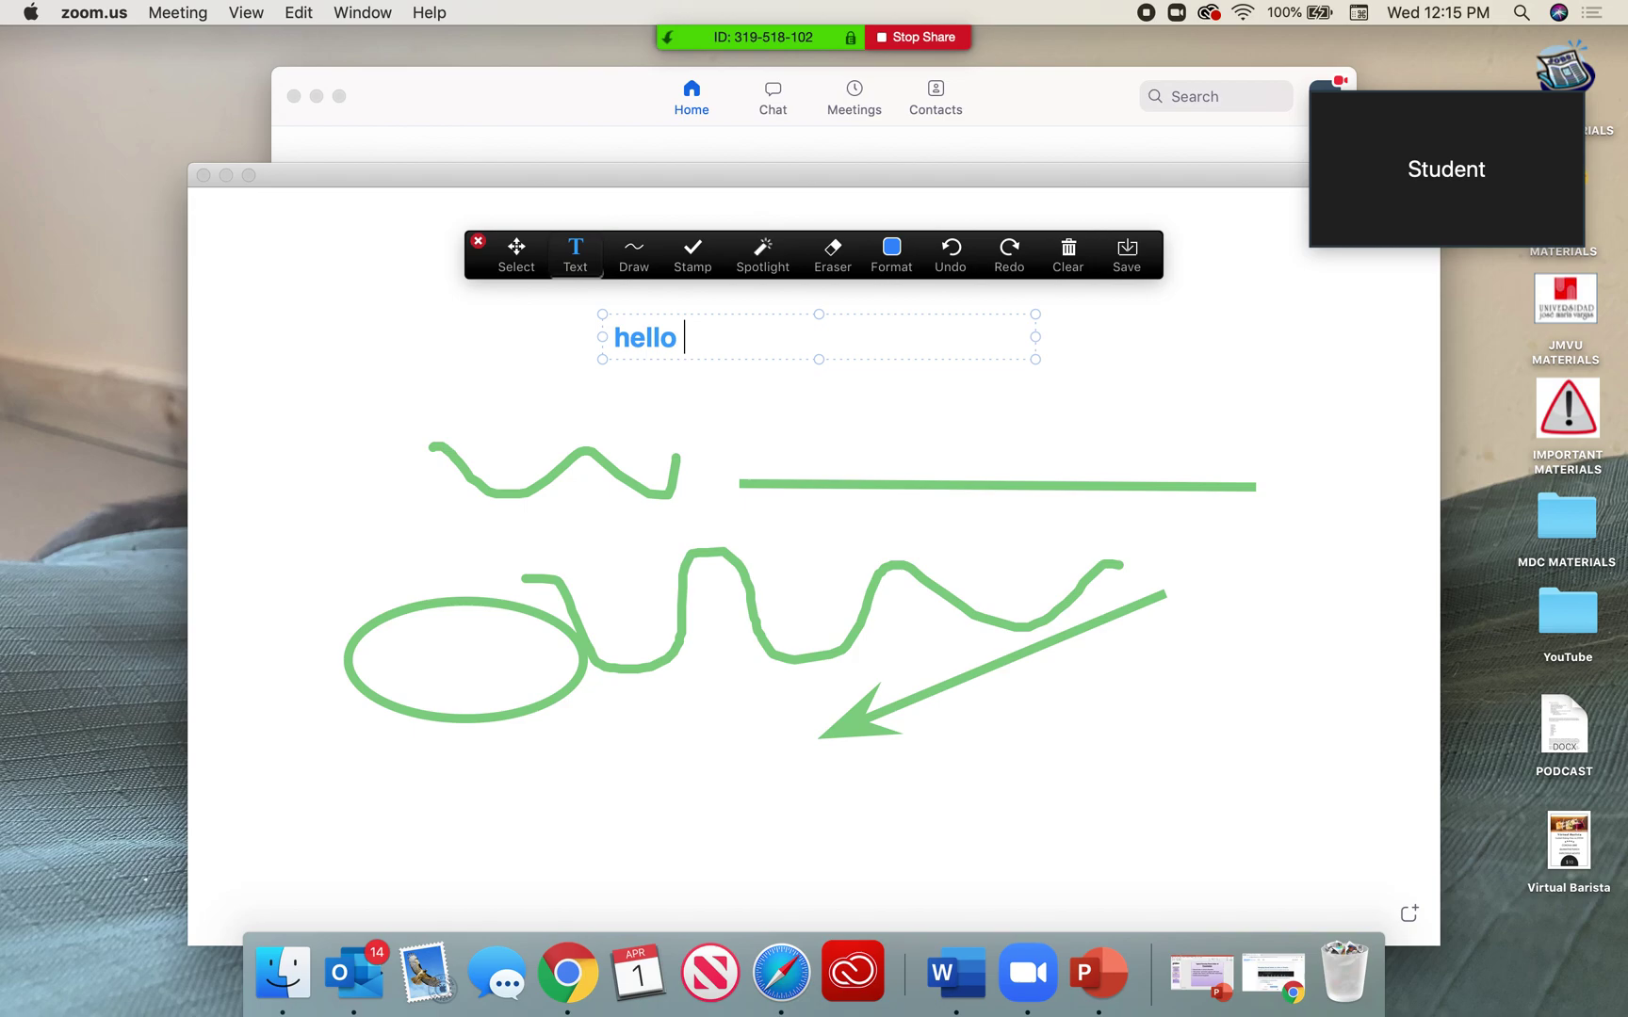
# Stamp a heart to the left of the "hello" text and a star to its right.
pyautogui.click(693, 252)
pyautogui.click(692, 360)
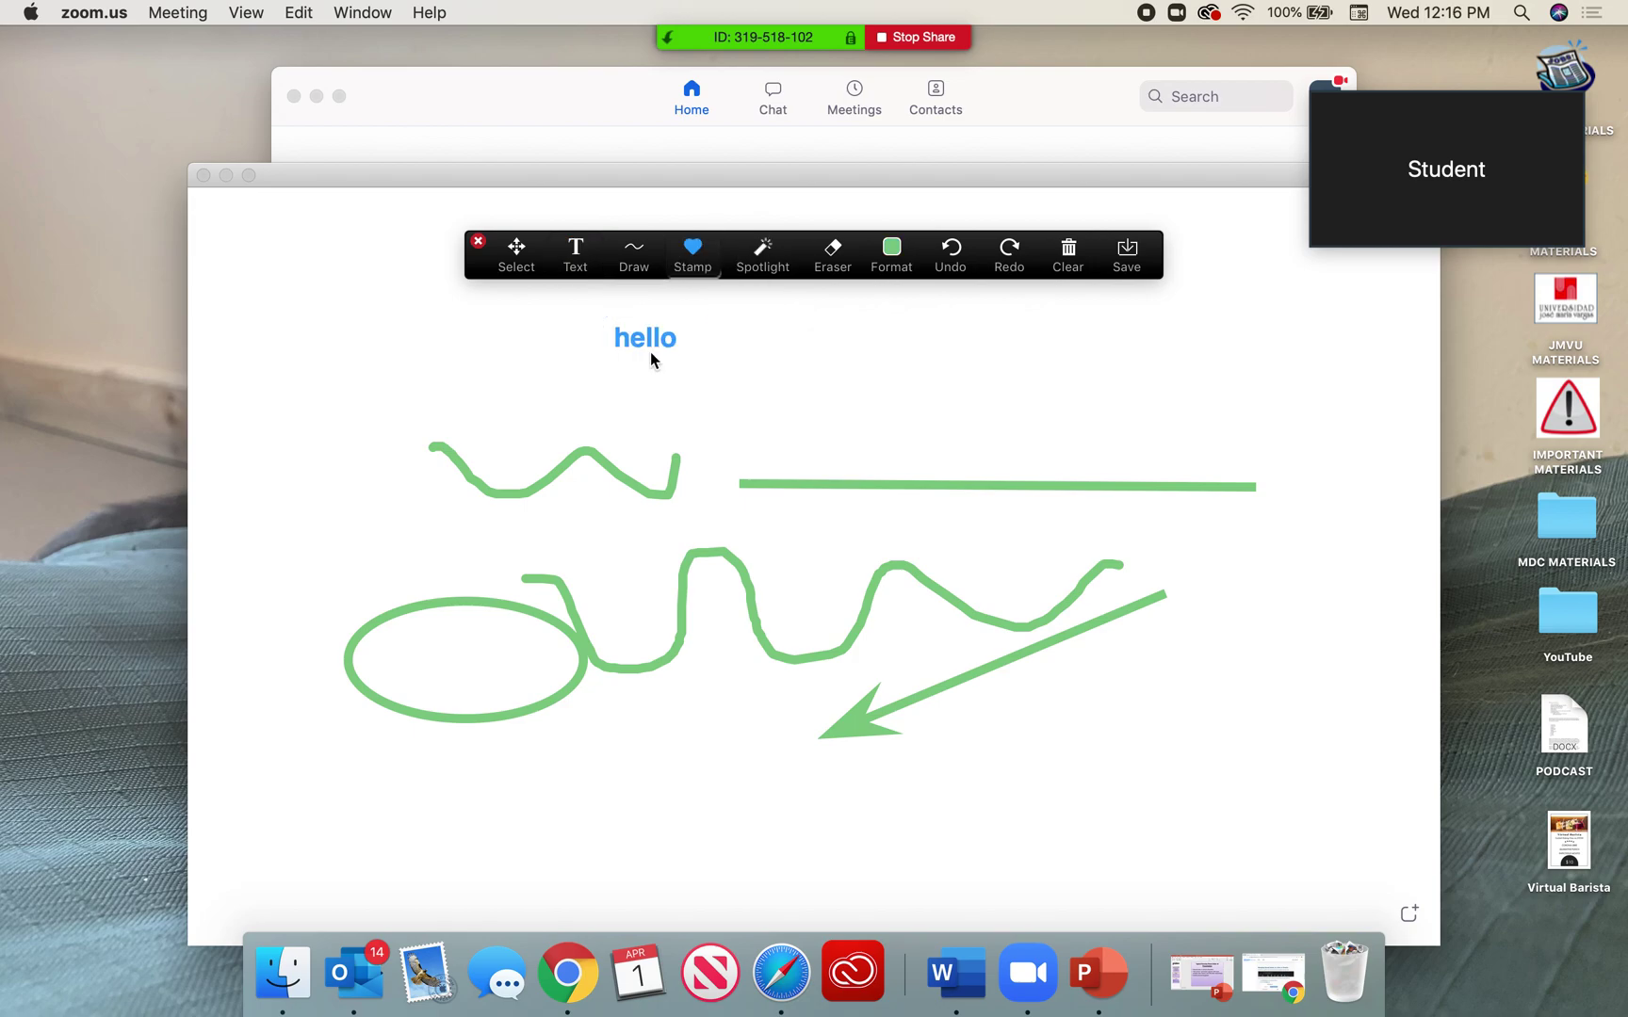
pyautogui.click(407, 336)
pyautogui.click(692, 250)
pyautogui.click(645, 352)
pyautogui.click(1138, 336)
# Turn on the Spotlight laser pointer and point with it over the whiteboard.
pyautogui.click(762, 252)
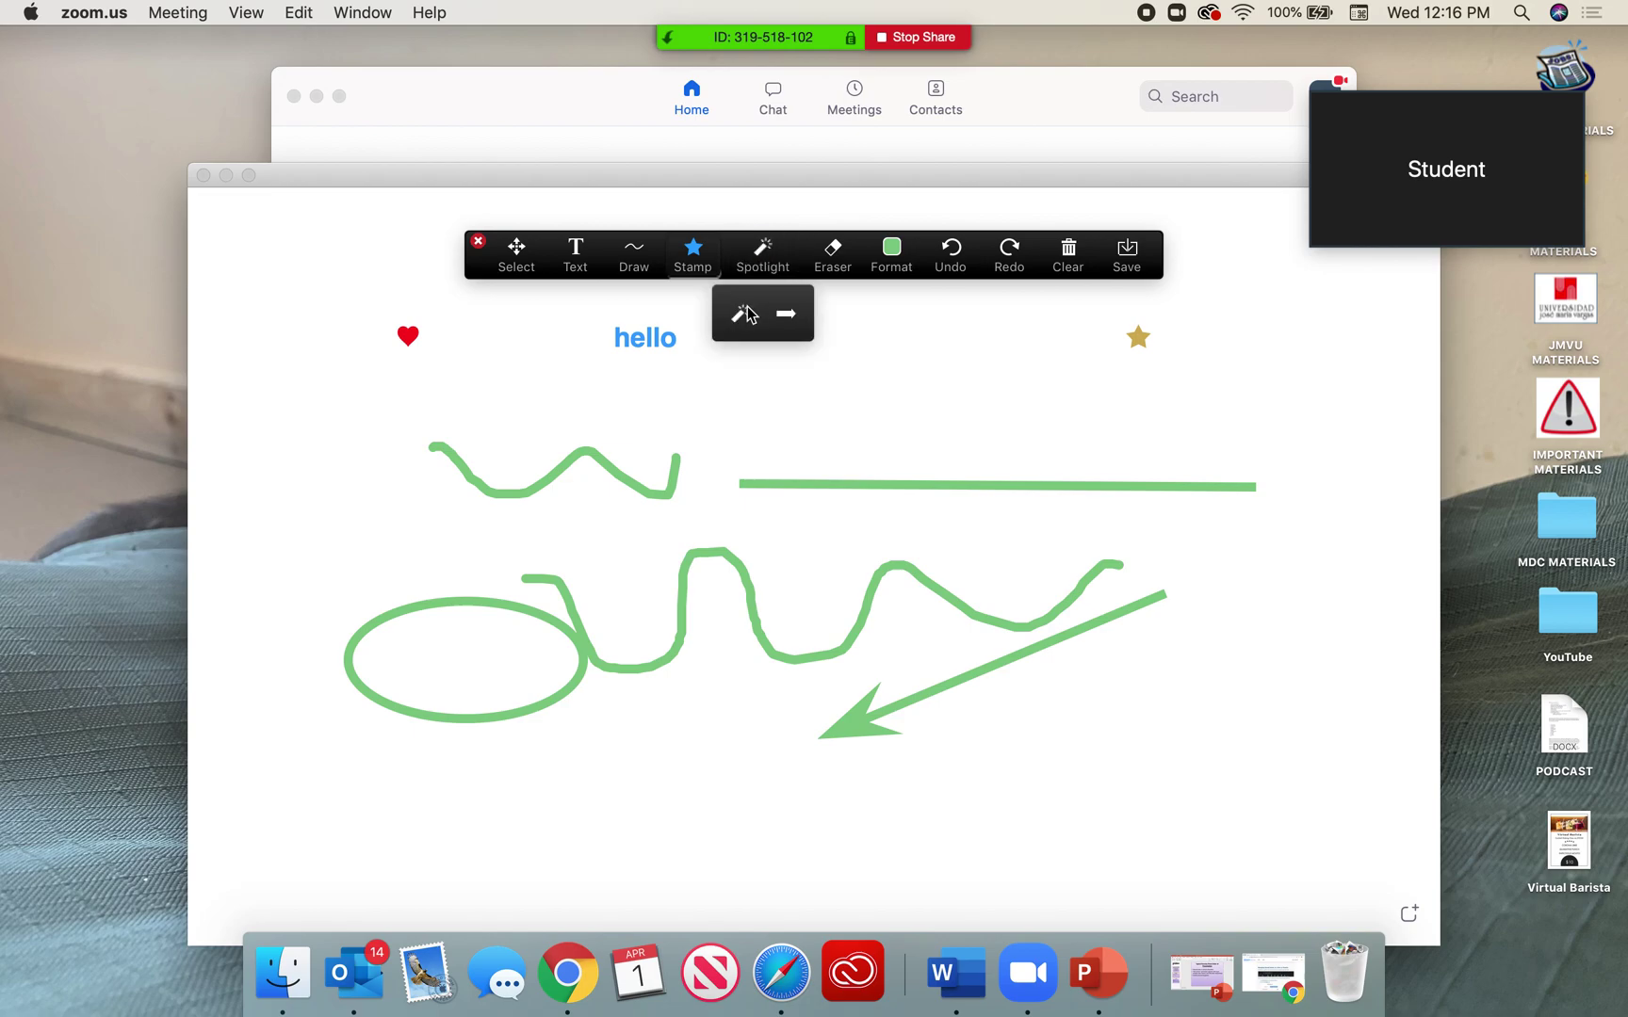
pyautogui.click(745, 314)
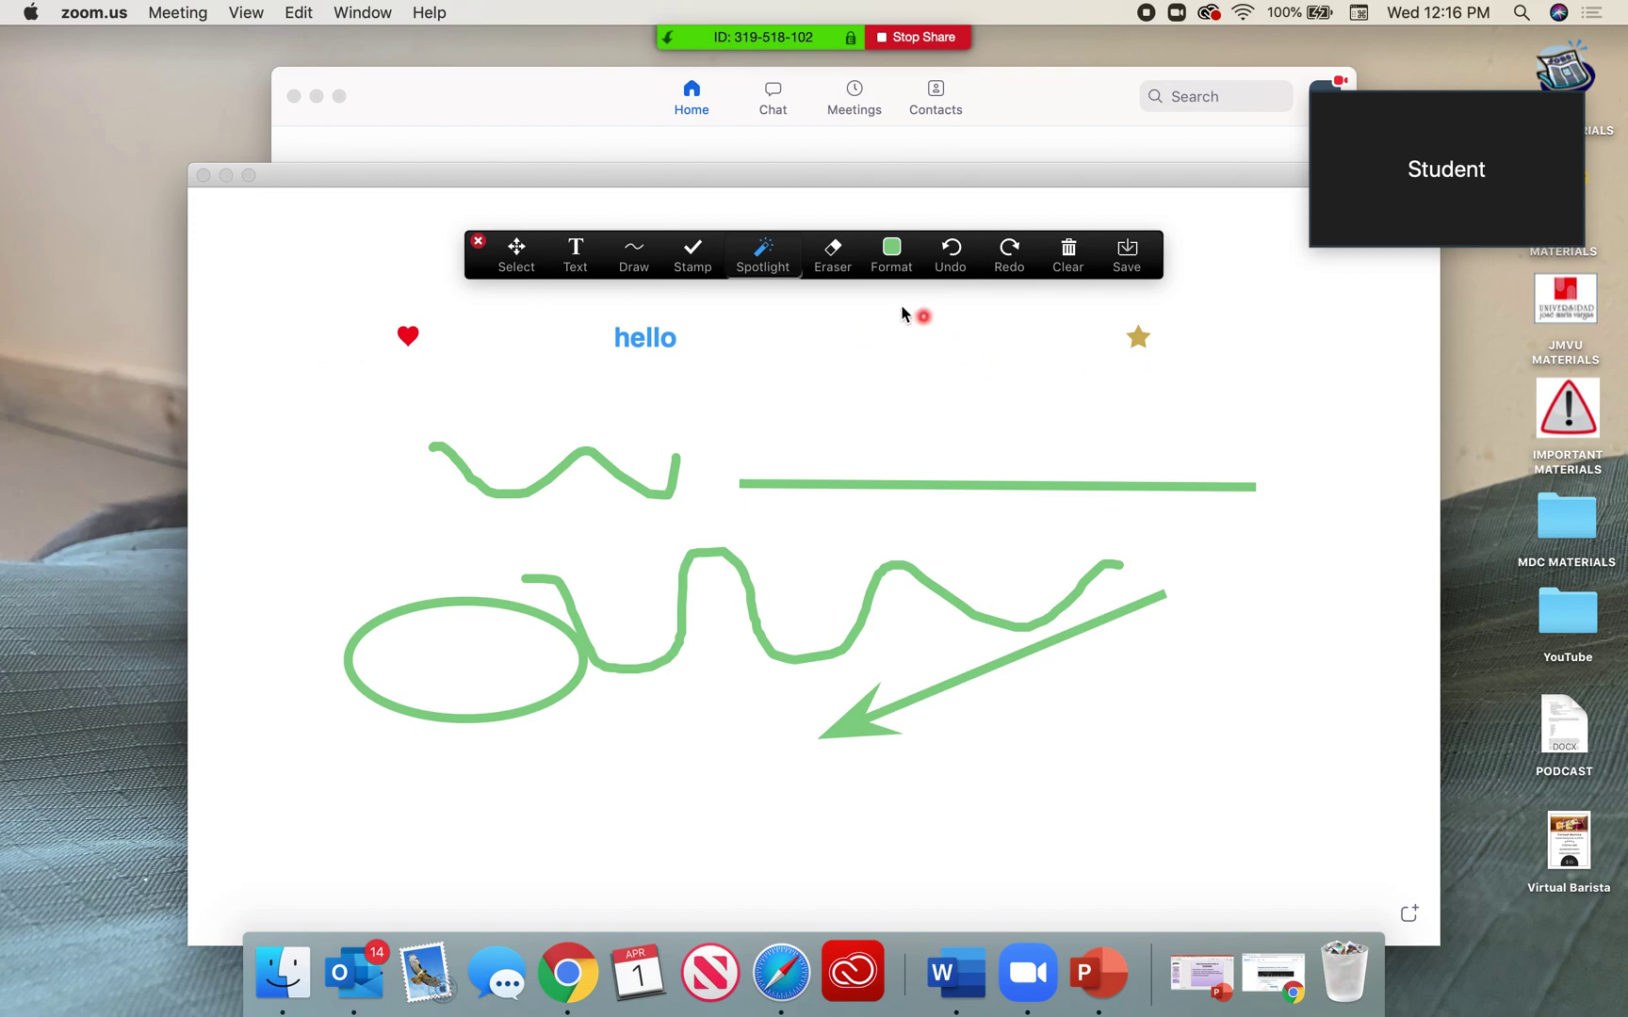
# Erase the "hello" text, the heart stamp and the straight line from the whiteboard.
pyautogui.click(825, 261)
pyautogui.click(648, 339)
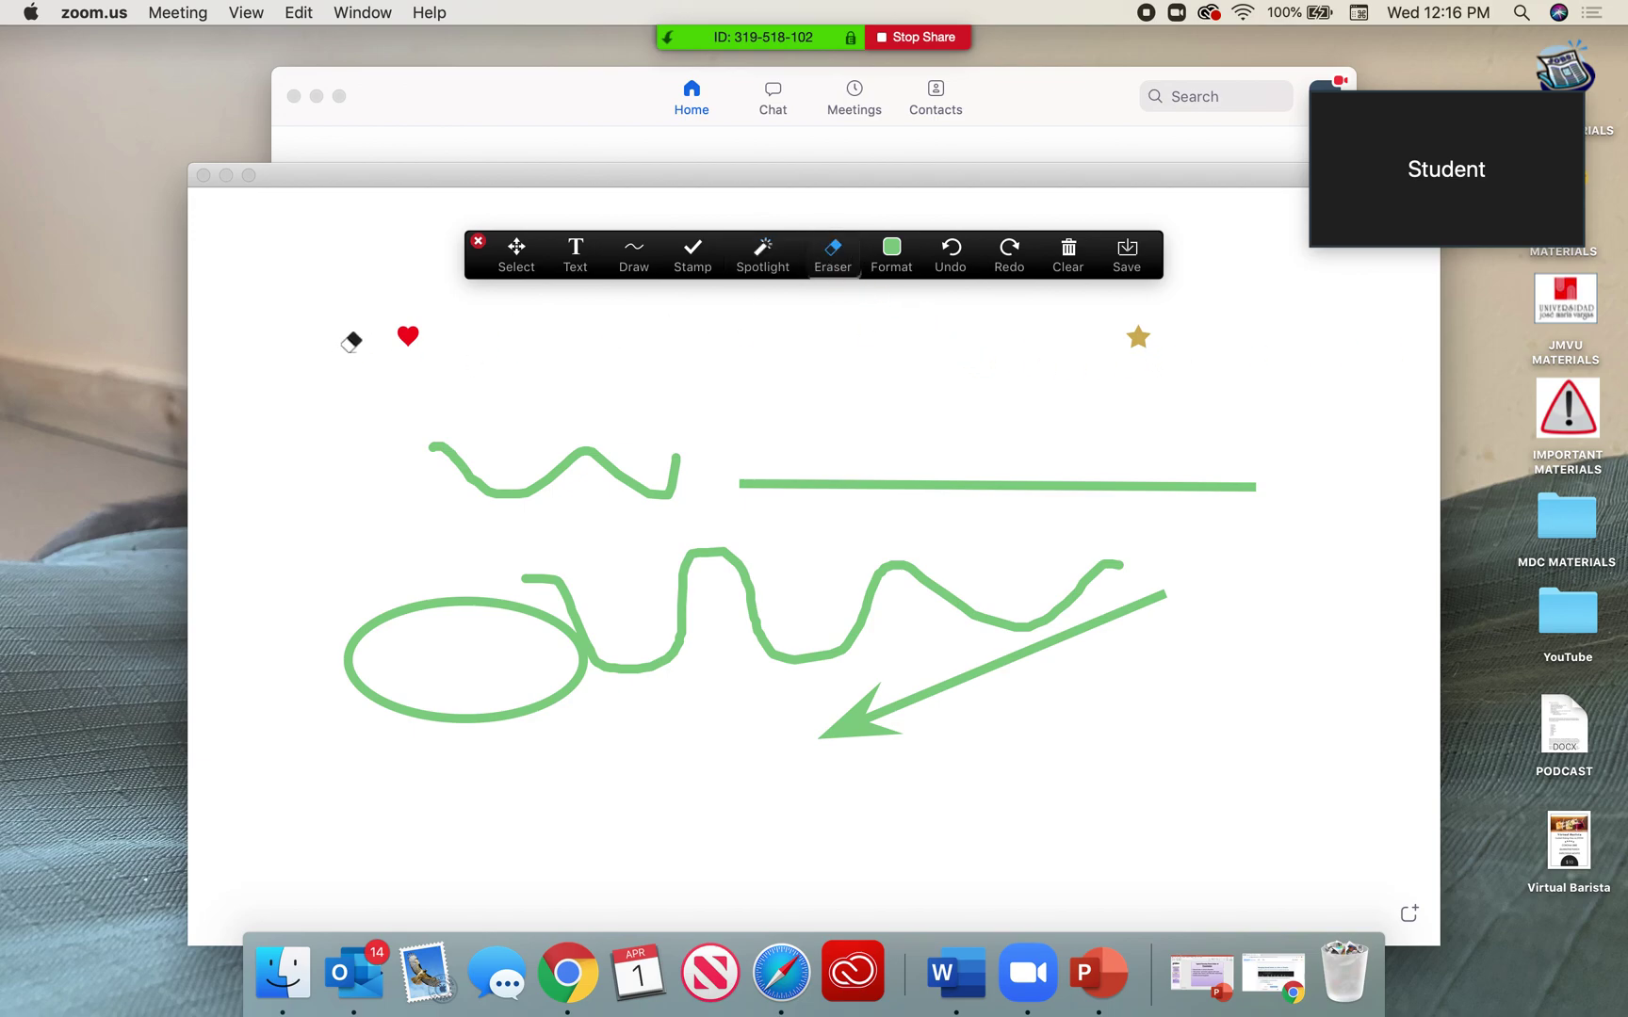
pyautogui.click(407, 337)
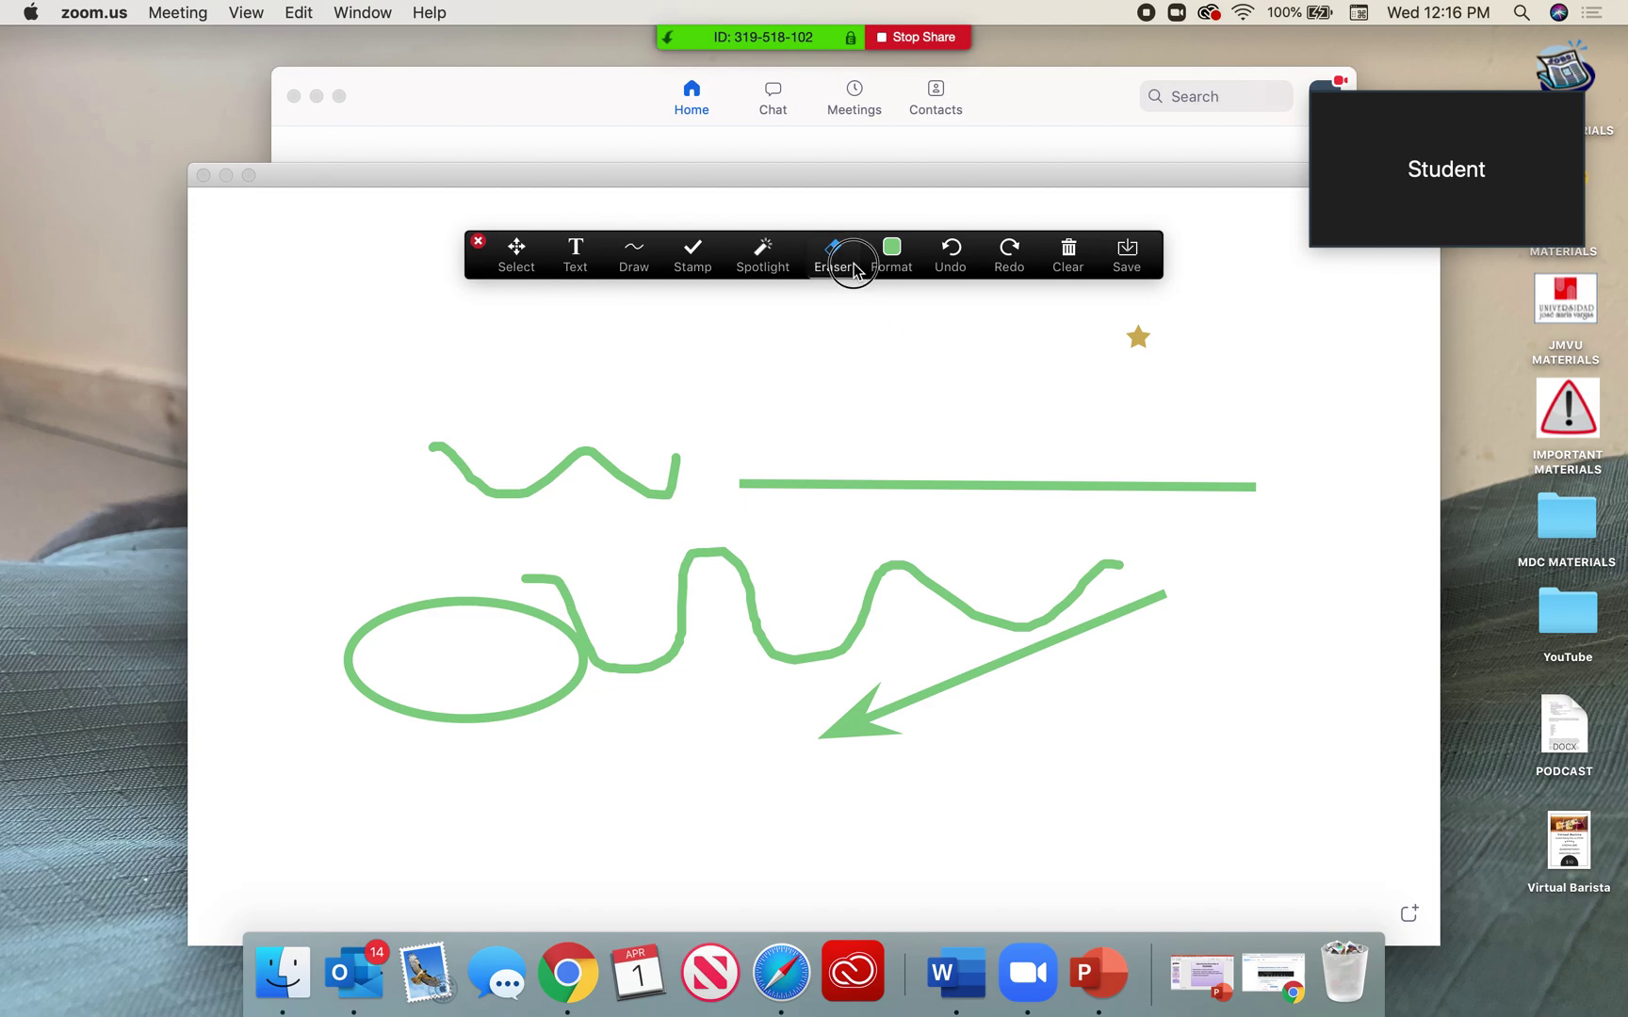
pyautogui.click(1072, 485)
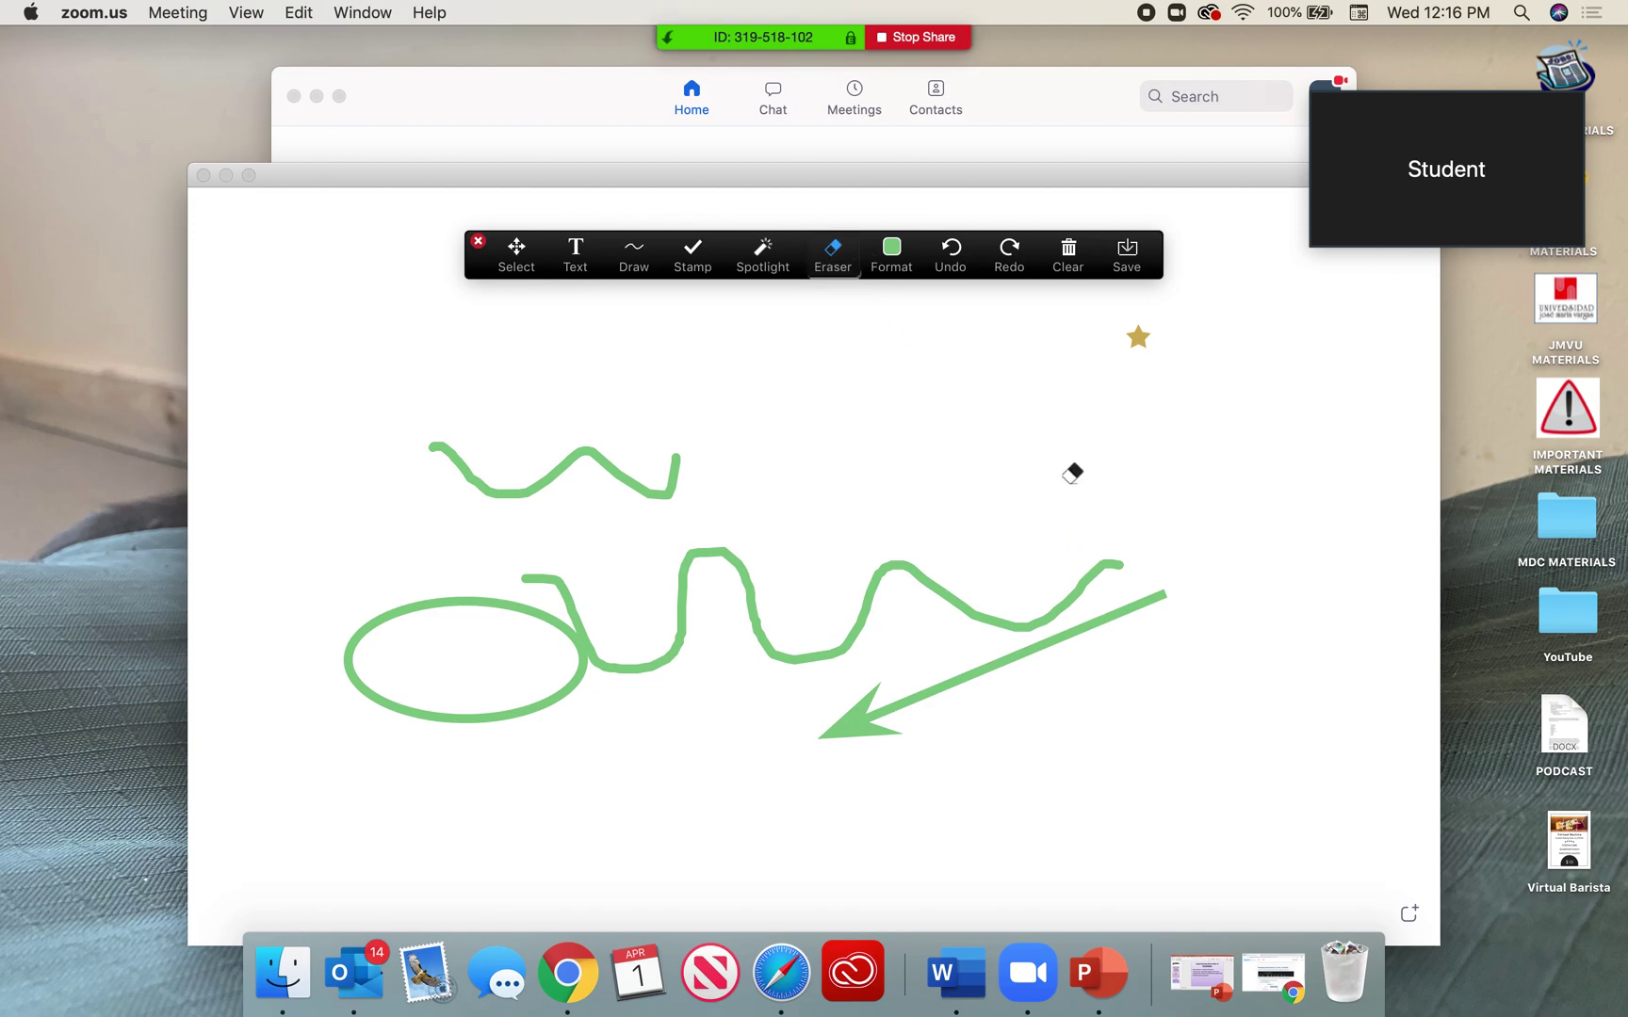
# Clear all drawings from the whiteboard and save the whiteboard.
pyautogui.click(1061, 249)
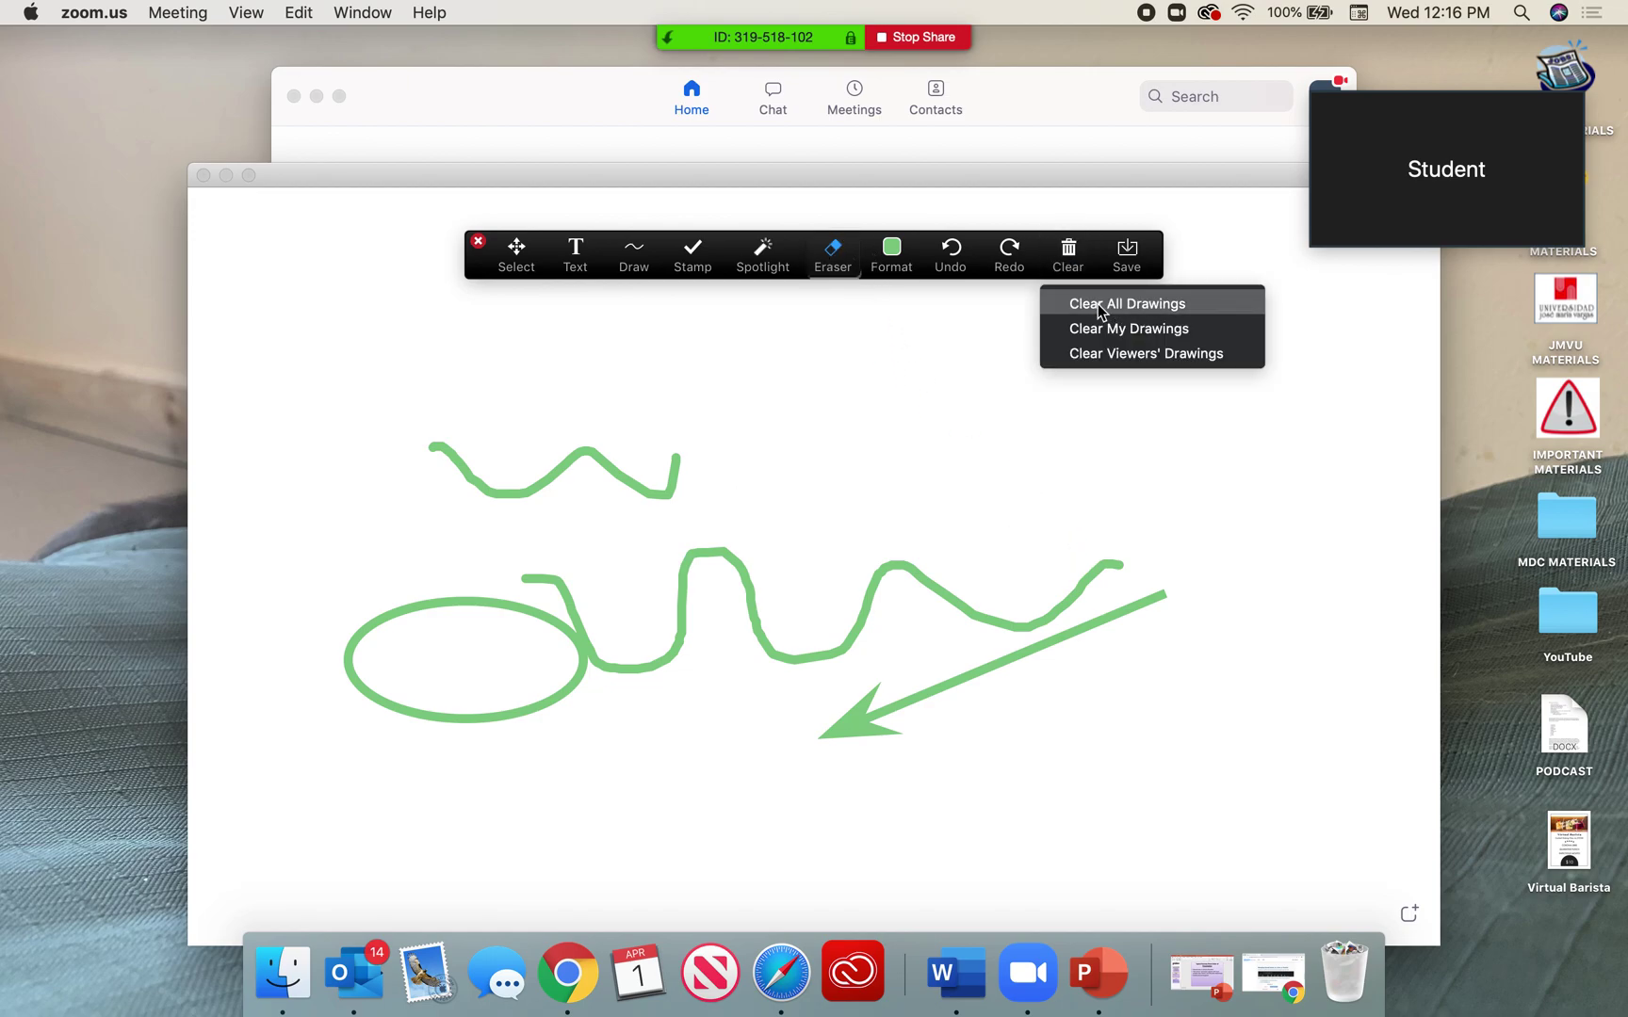
pyautogui.click(1103, 307)
pyautogui.click(1083, 261)
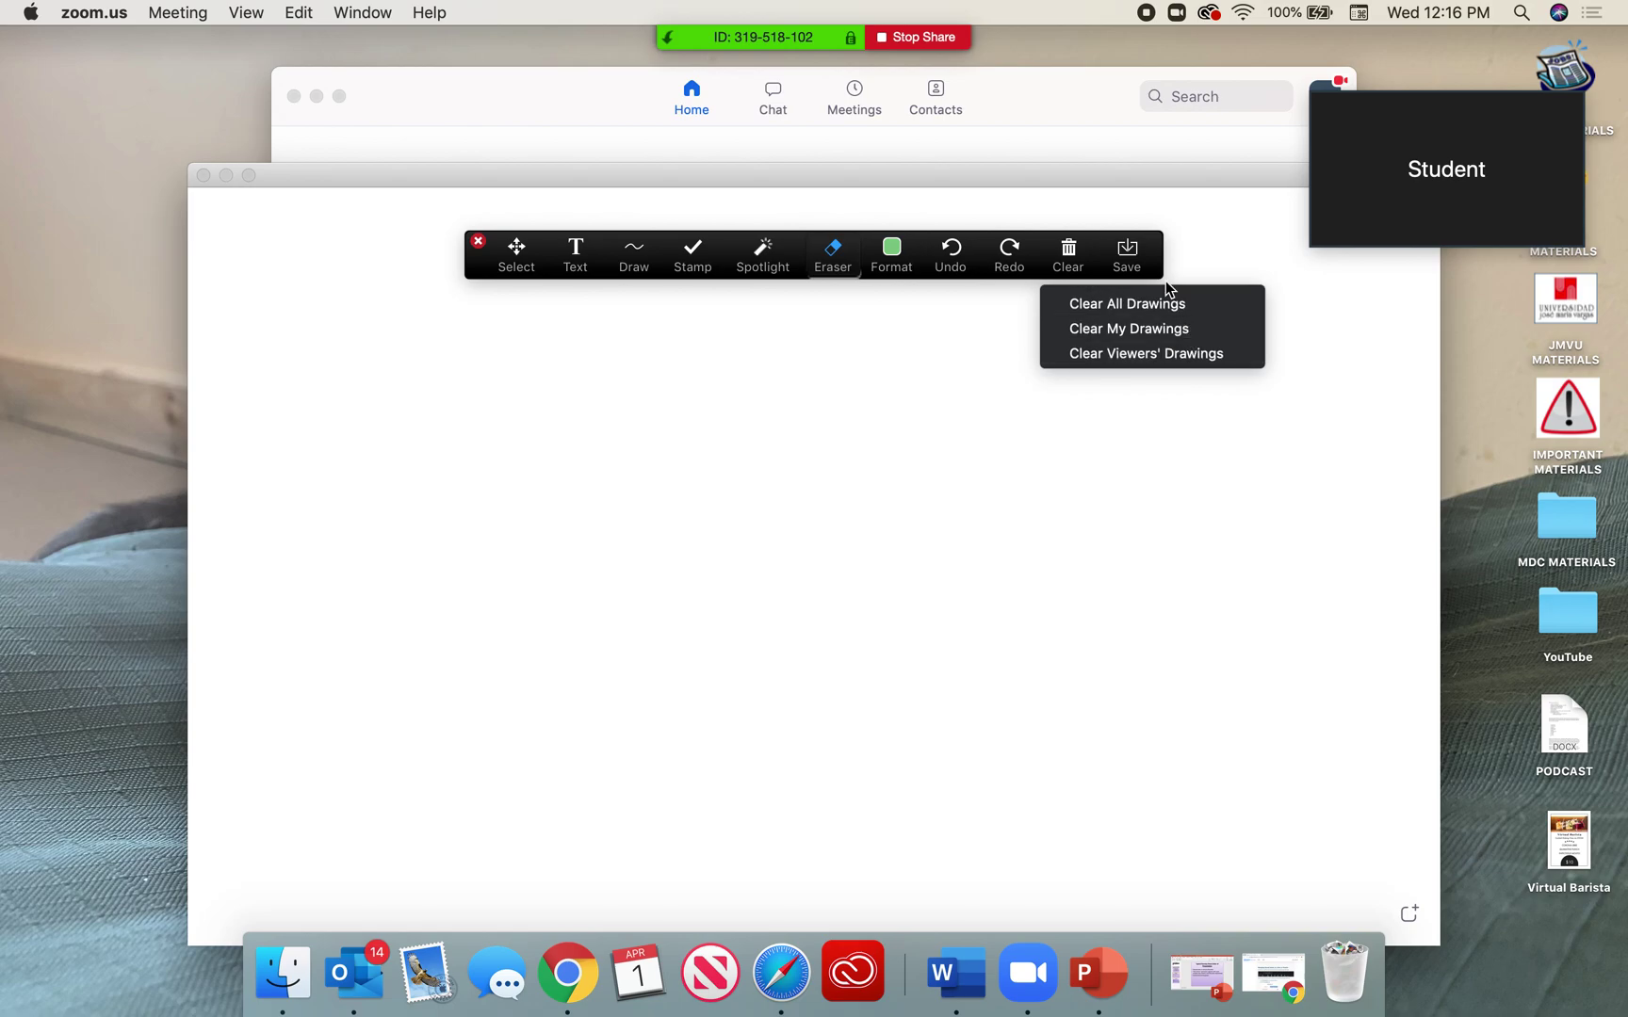
pyautogui.click(1123, 253)
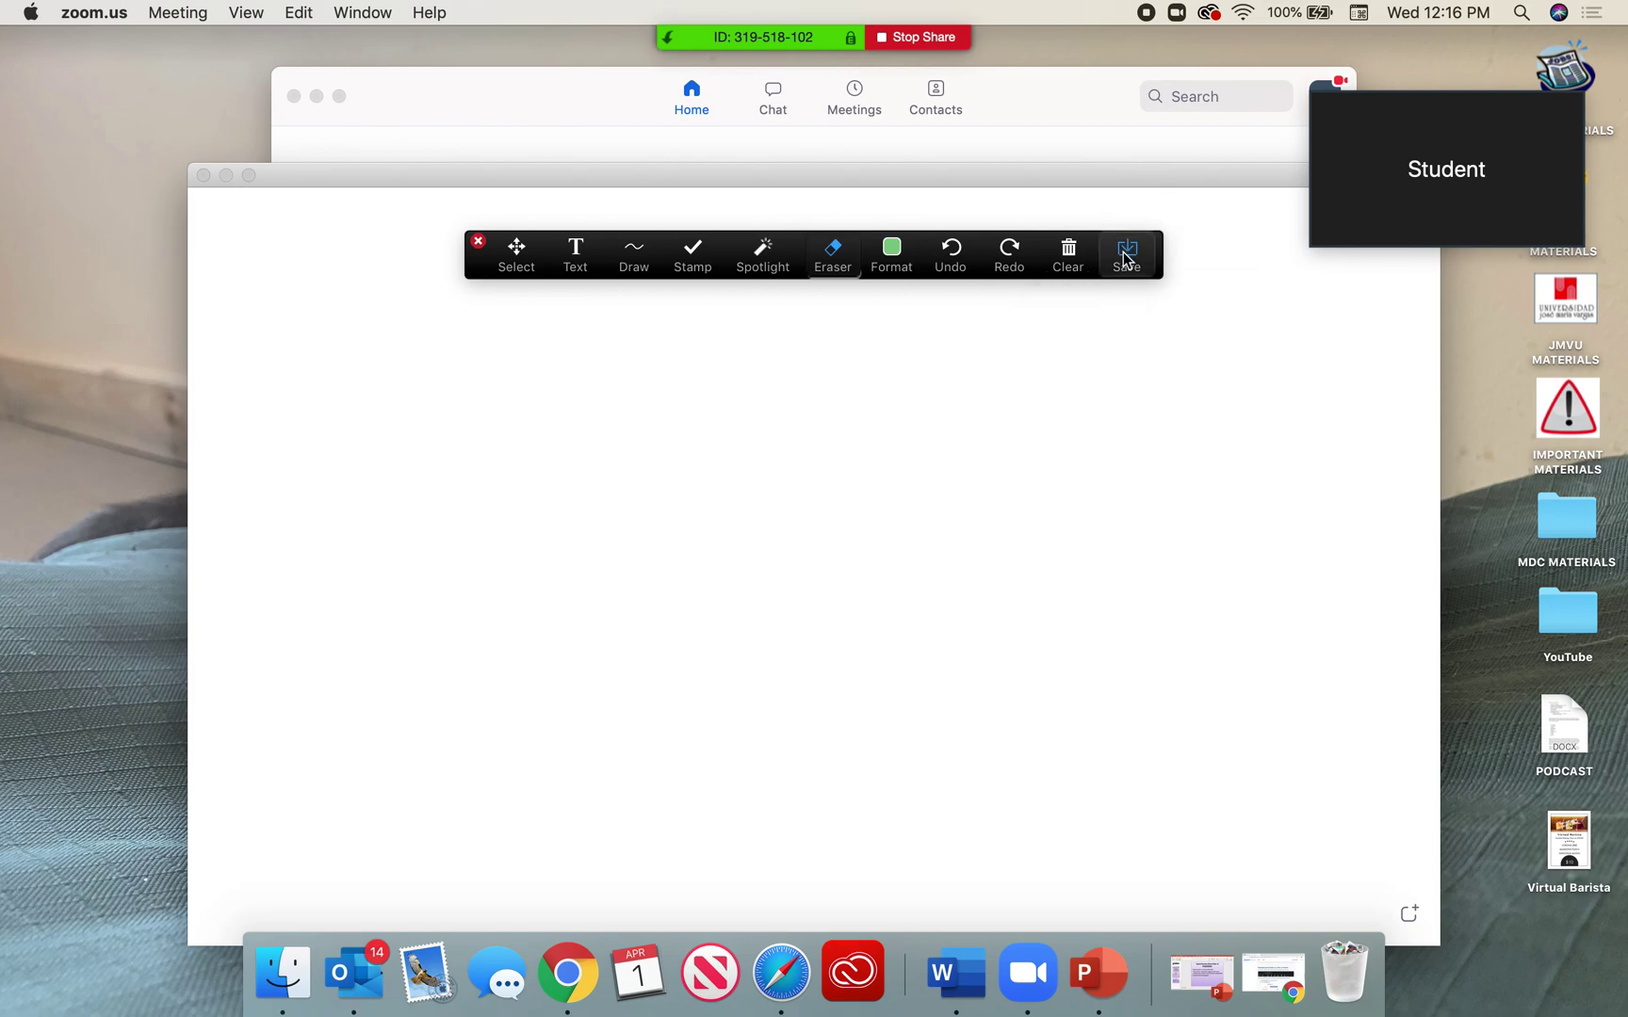
pyautogui.click(1126, 258)
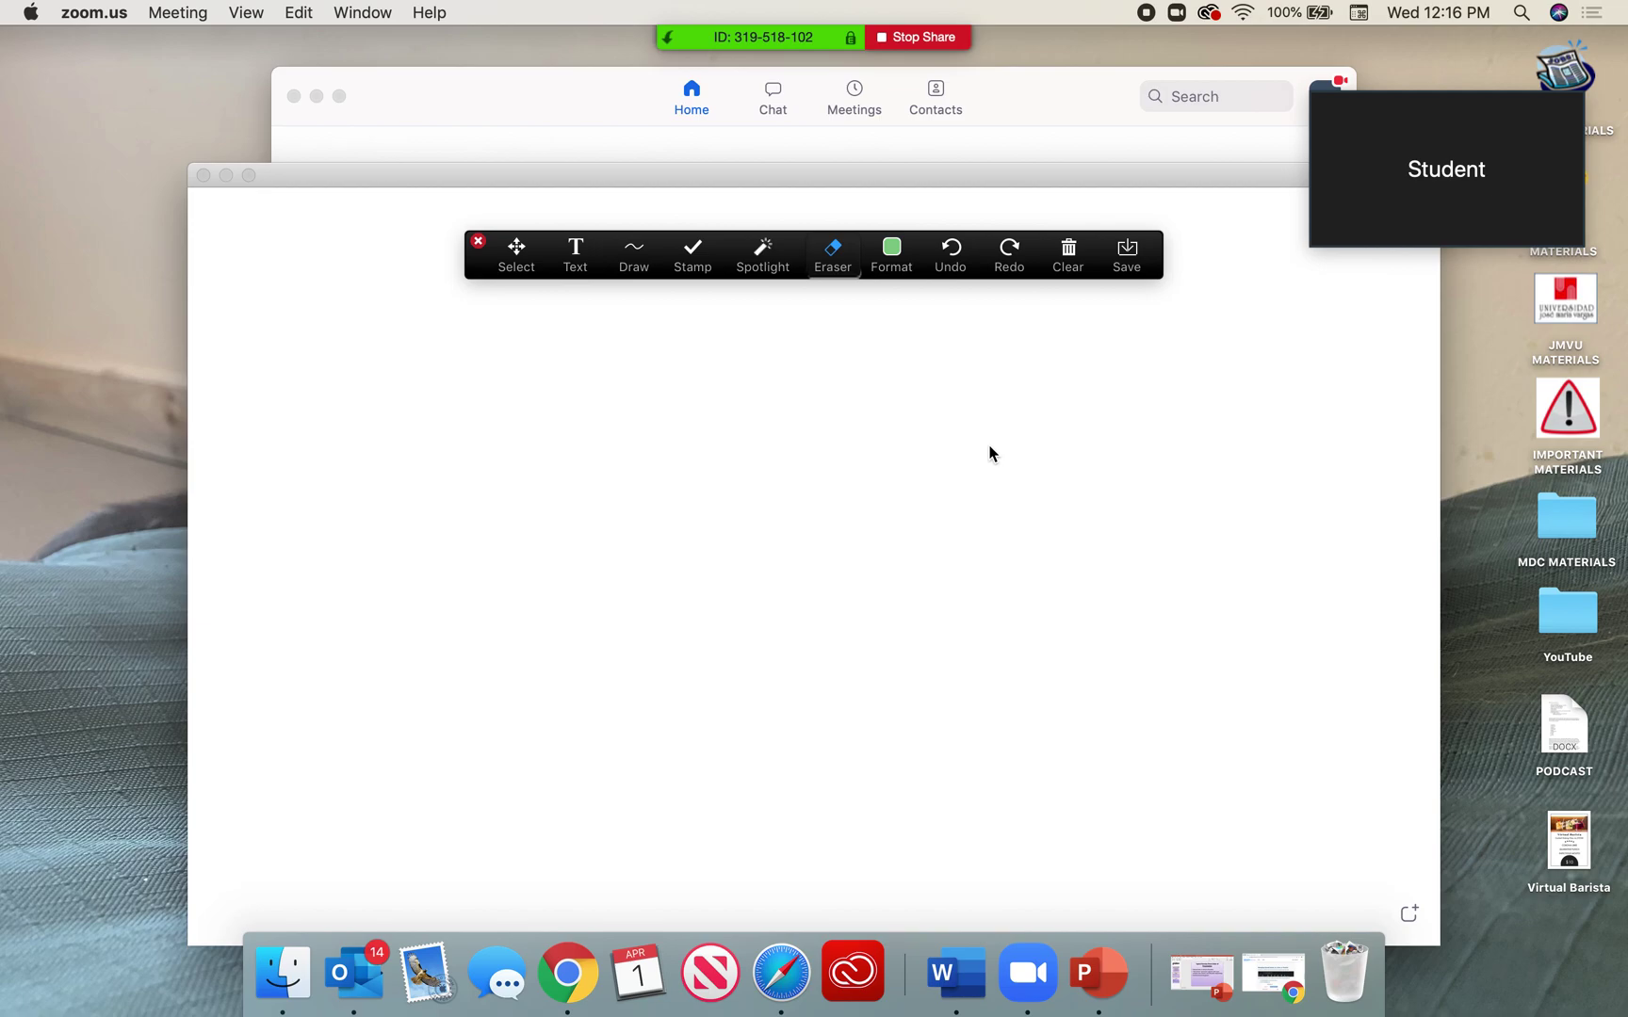
# Set the annotation format to red with the thinnest line width.
pyautogui.click(899, 259)
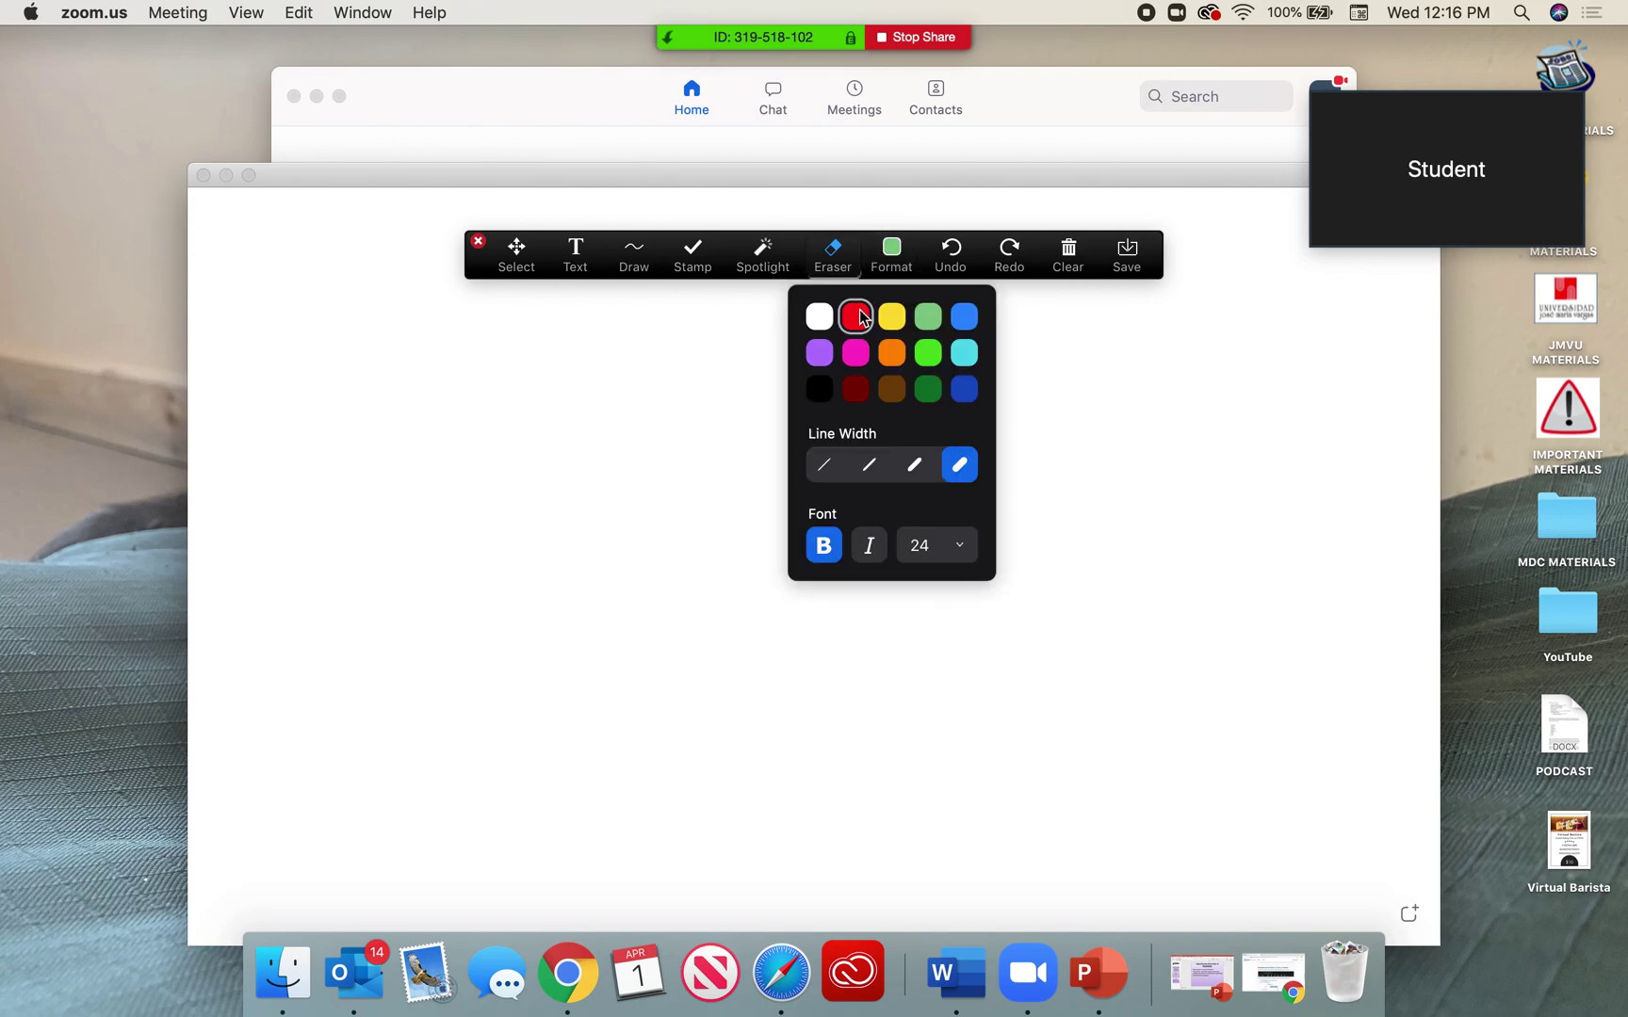
pyautogui.click(859, 317)
pyautogui.click(895, 249)
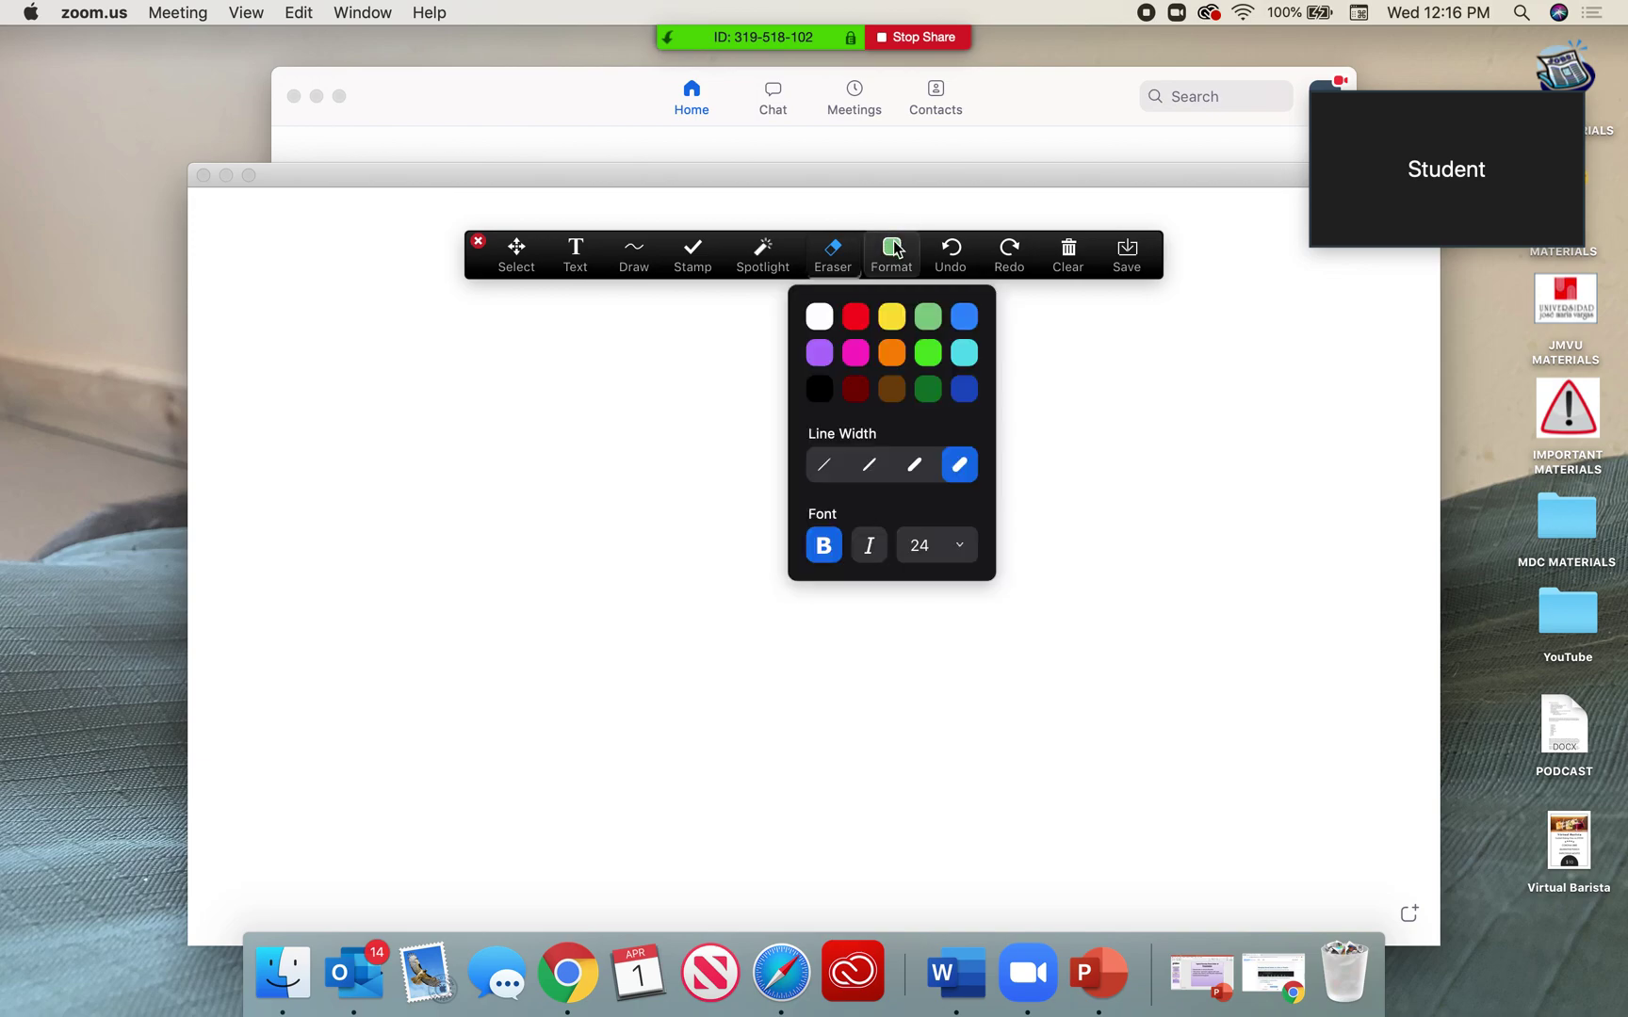
pyautogui.click(831, 466)
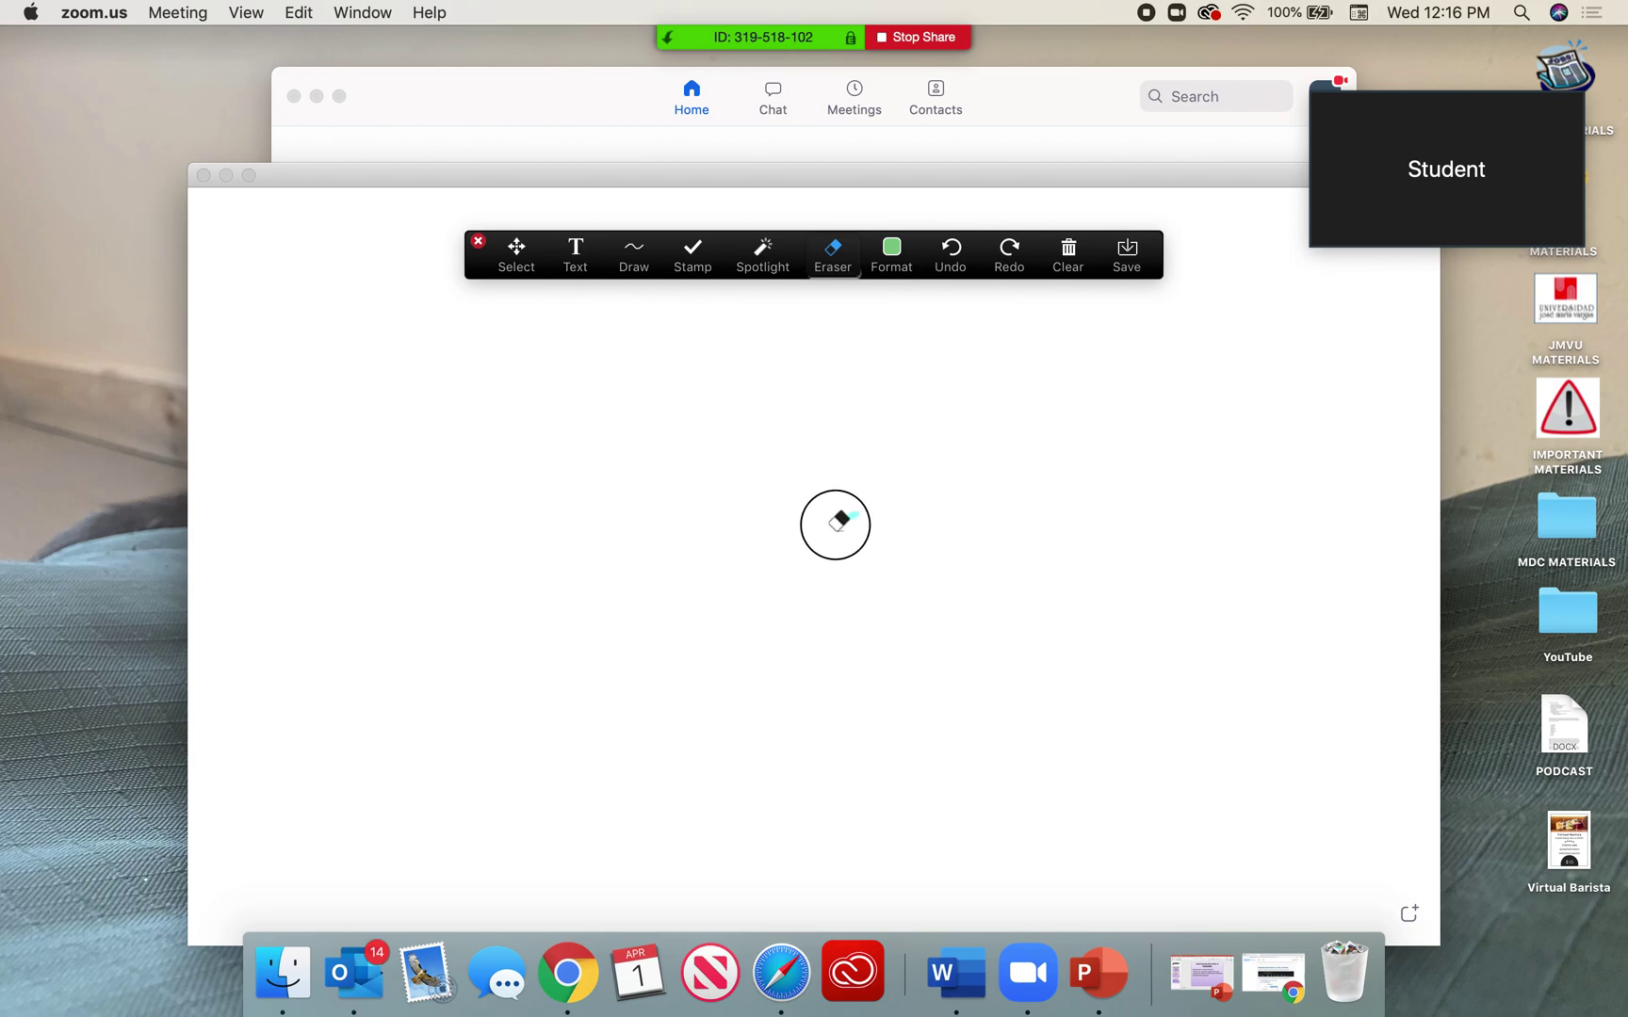
# Draw a short freehand wavy line in the upper middle of the whiteboard.
pyautogui.click(641, 259)
pyautogui.click(567, 405)
pyautogui.moveTo(754, 374); pyautogui.dragTo(1015, 412)
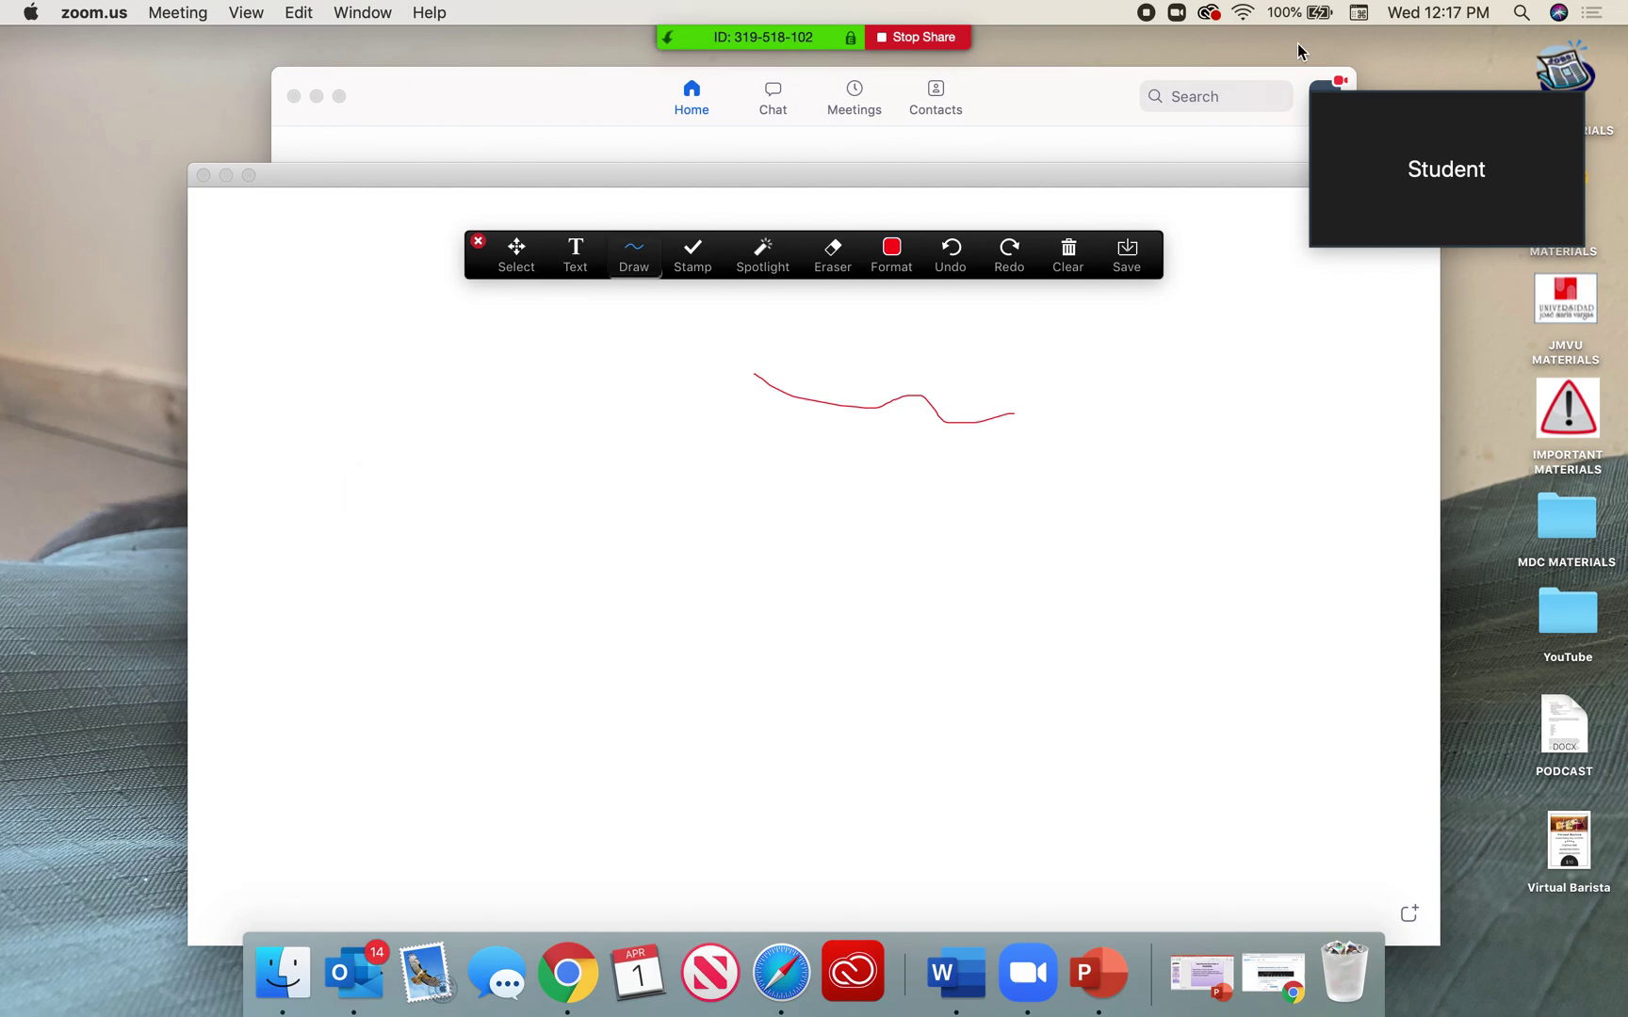
# Close the whiteboard to end the share and return to the meeting.
pyautogui.moveTo(1390, 158)
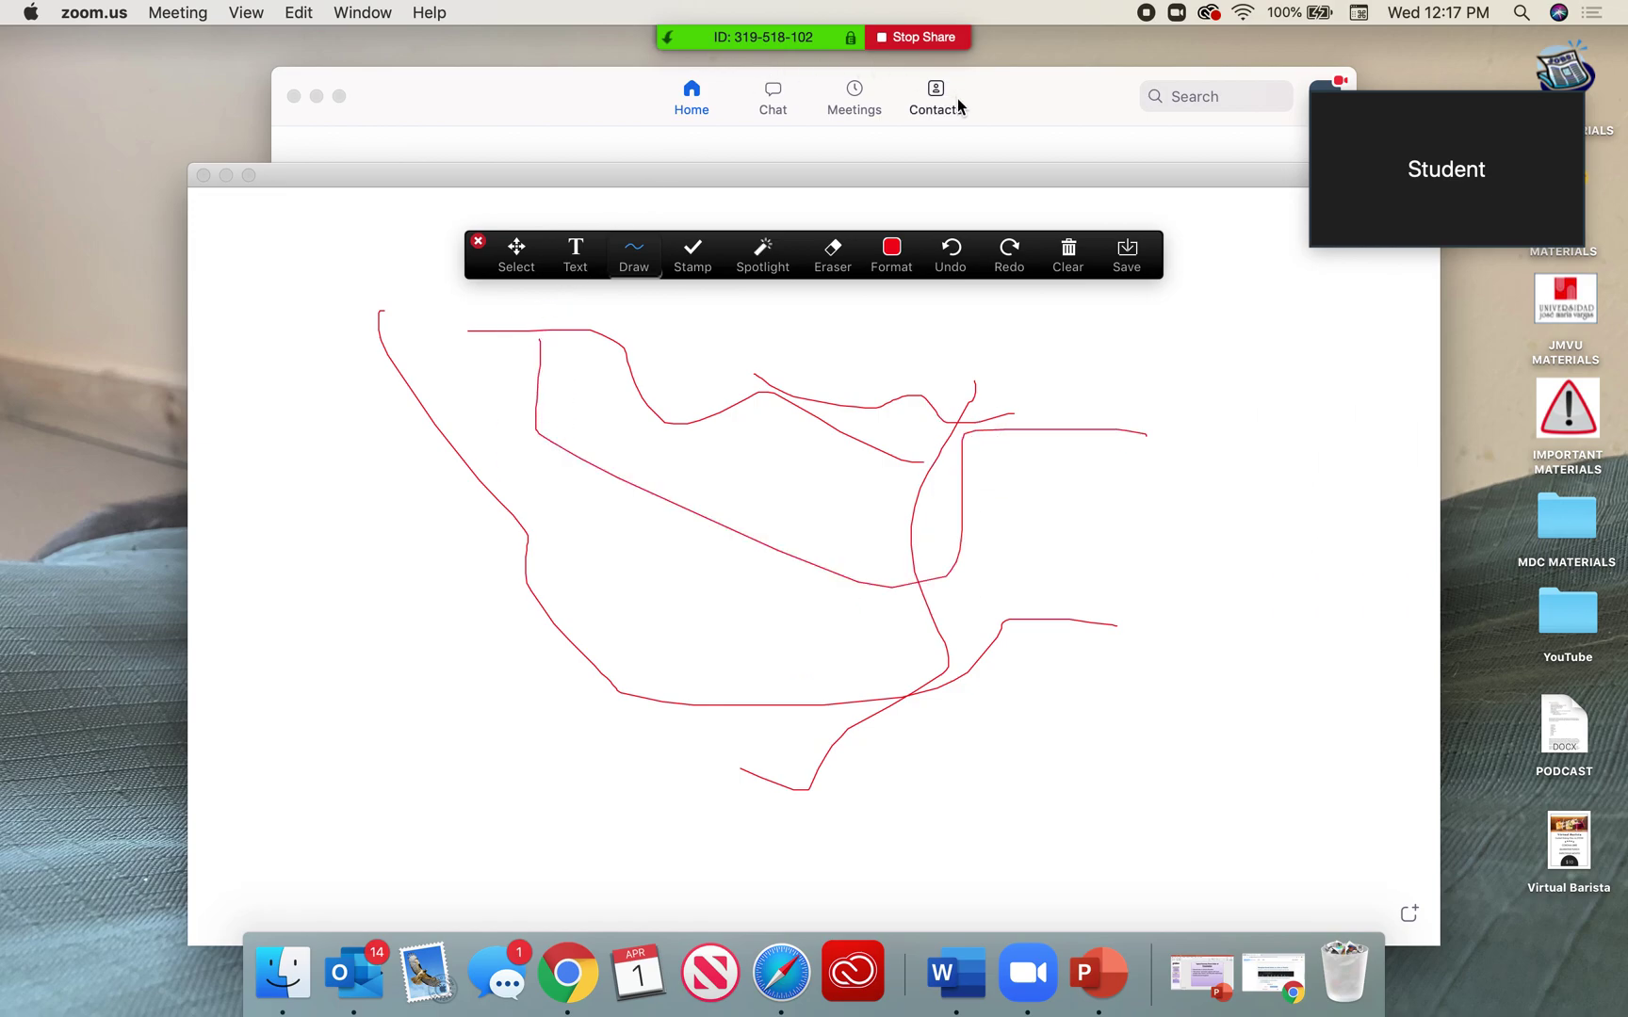
pyautogui.click(202, 176)
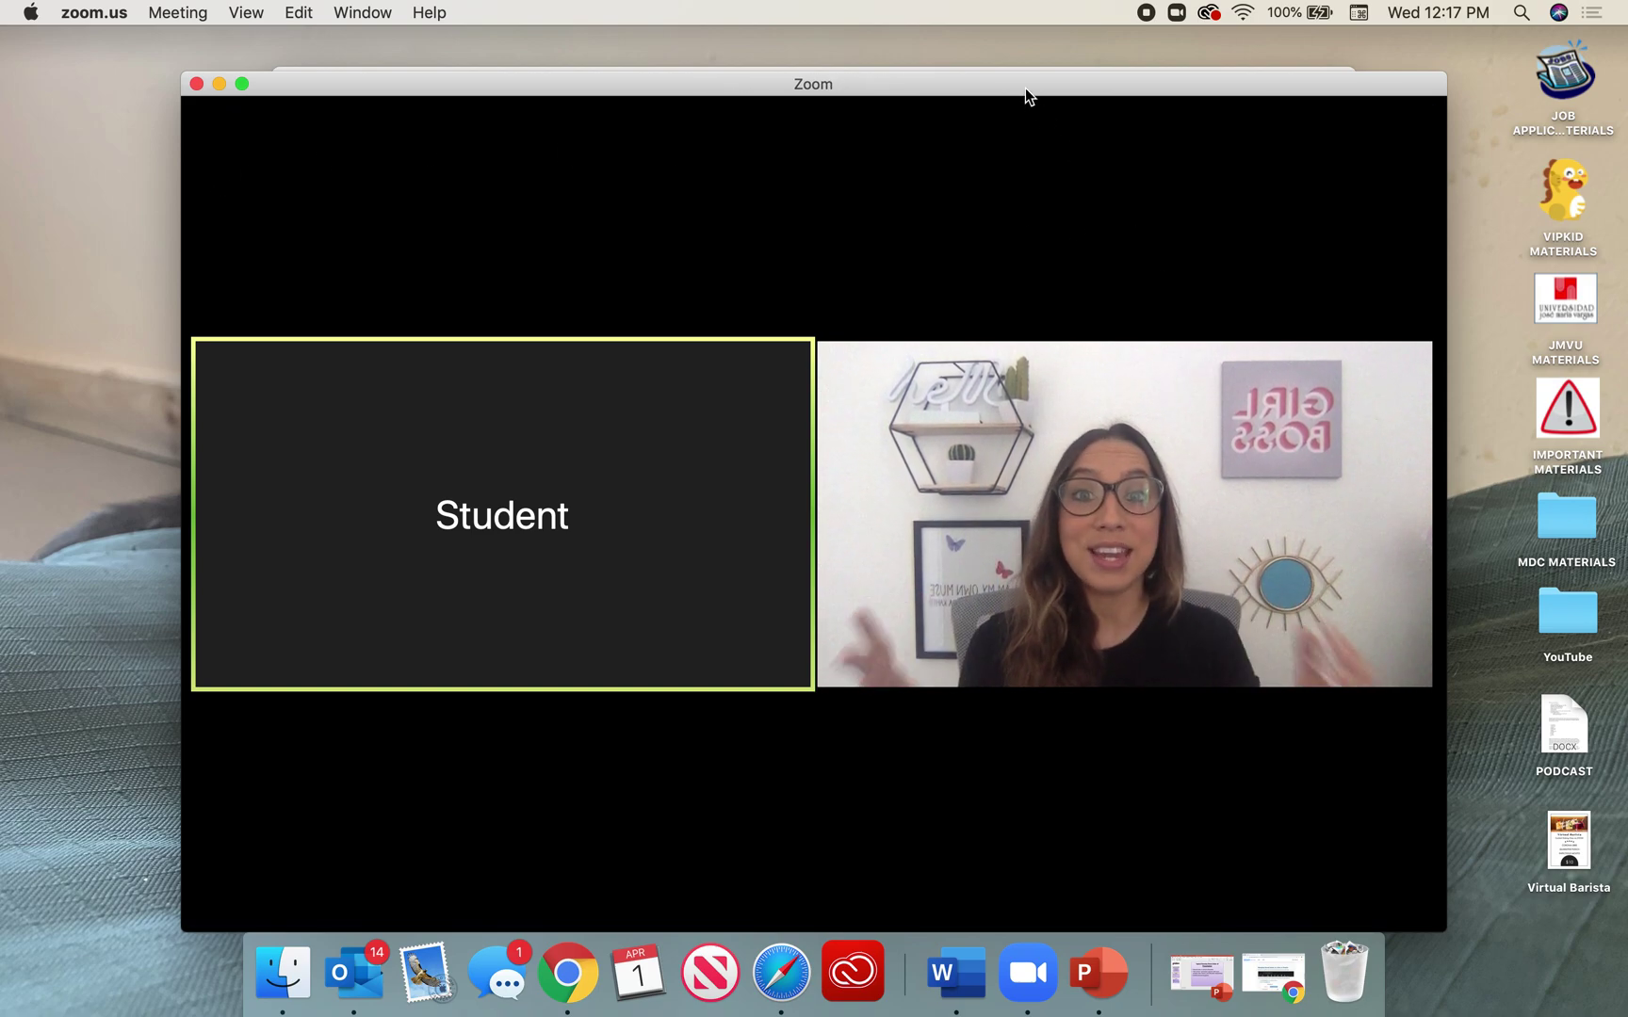
# Open the meeting chat and send the message "Hello" to everyone.
pyautogui.moveTo(865, 479)
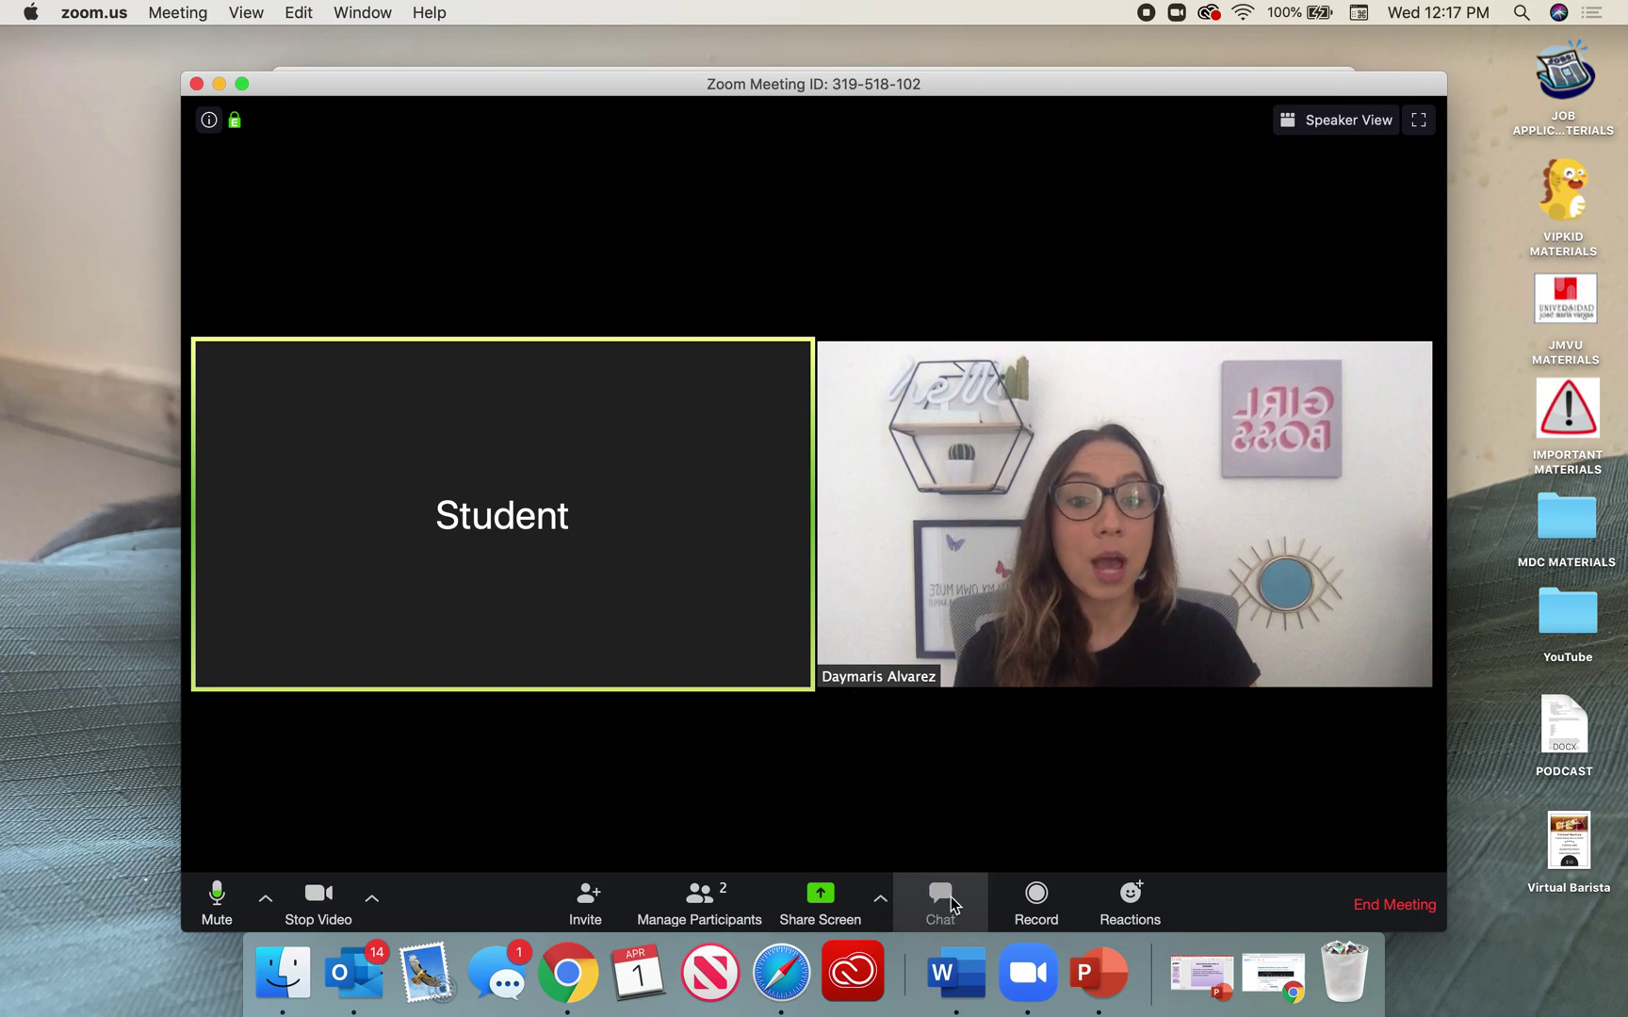
pyautogui.click(949, 897)
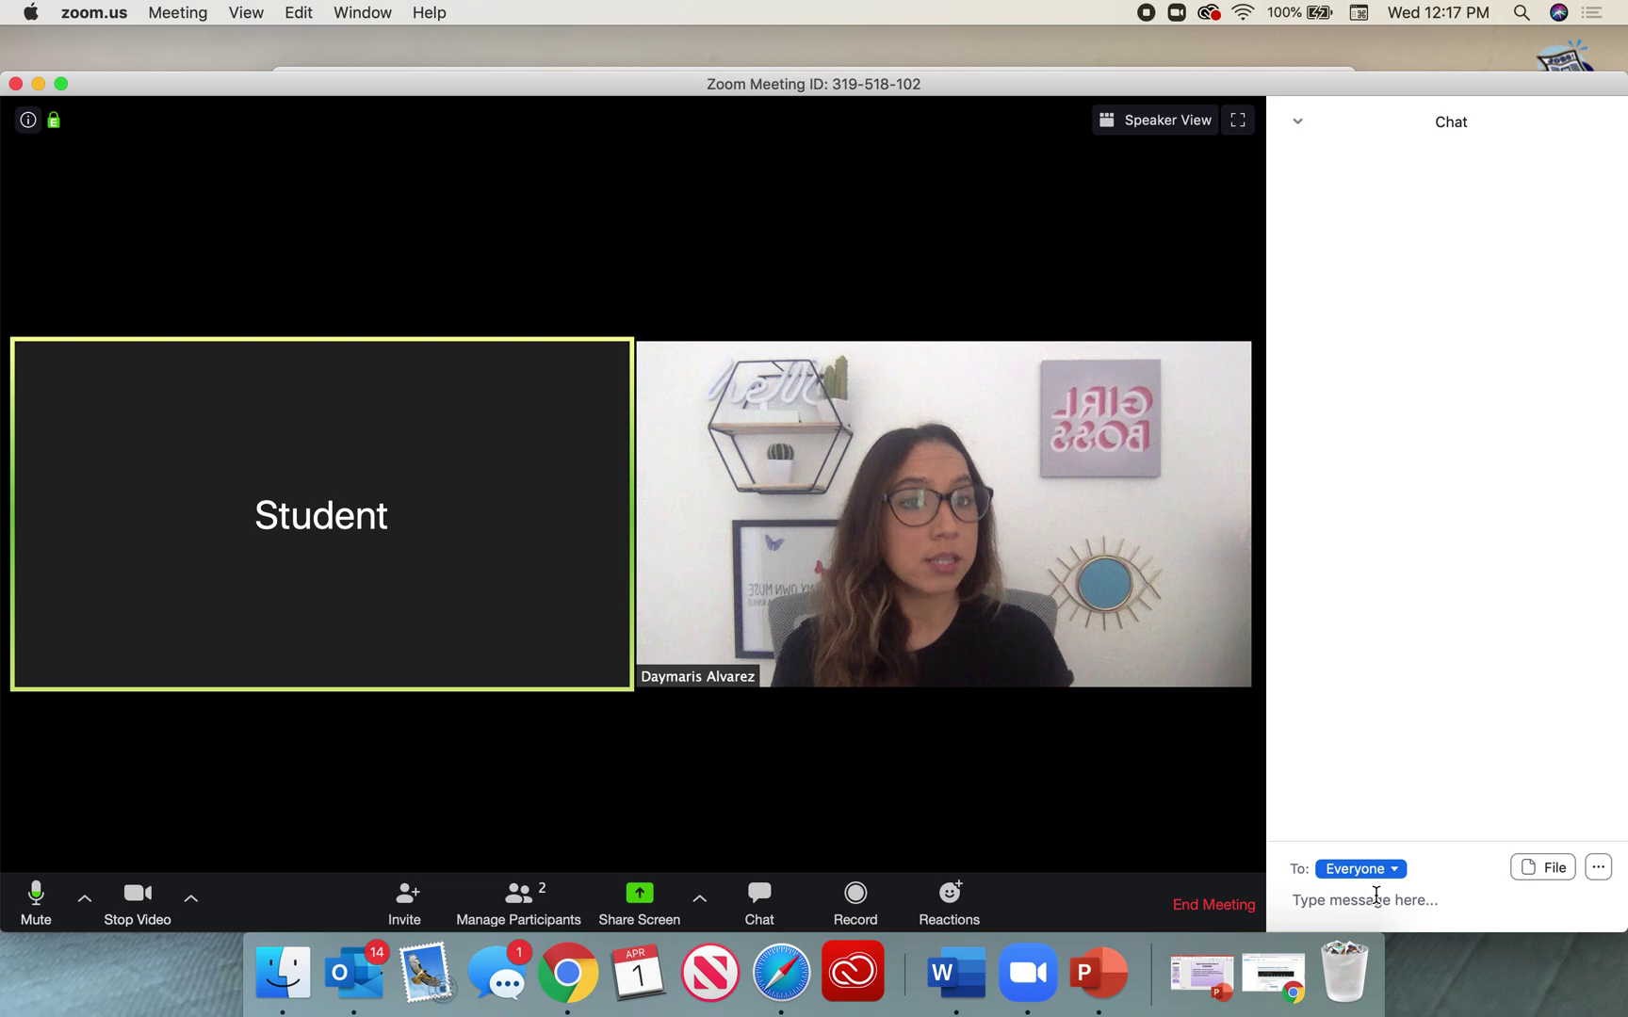
pyautogui.write('hello')
pyautogui.press('Return')
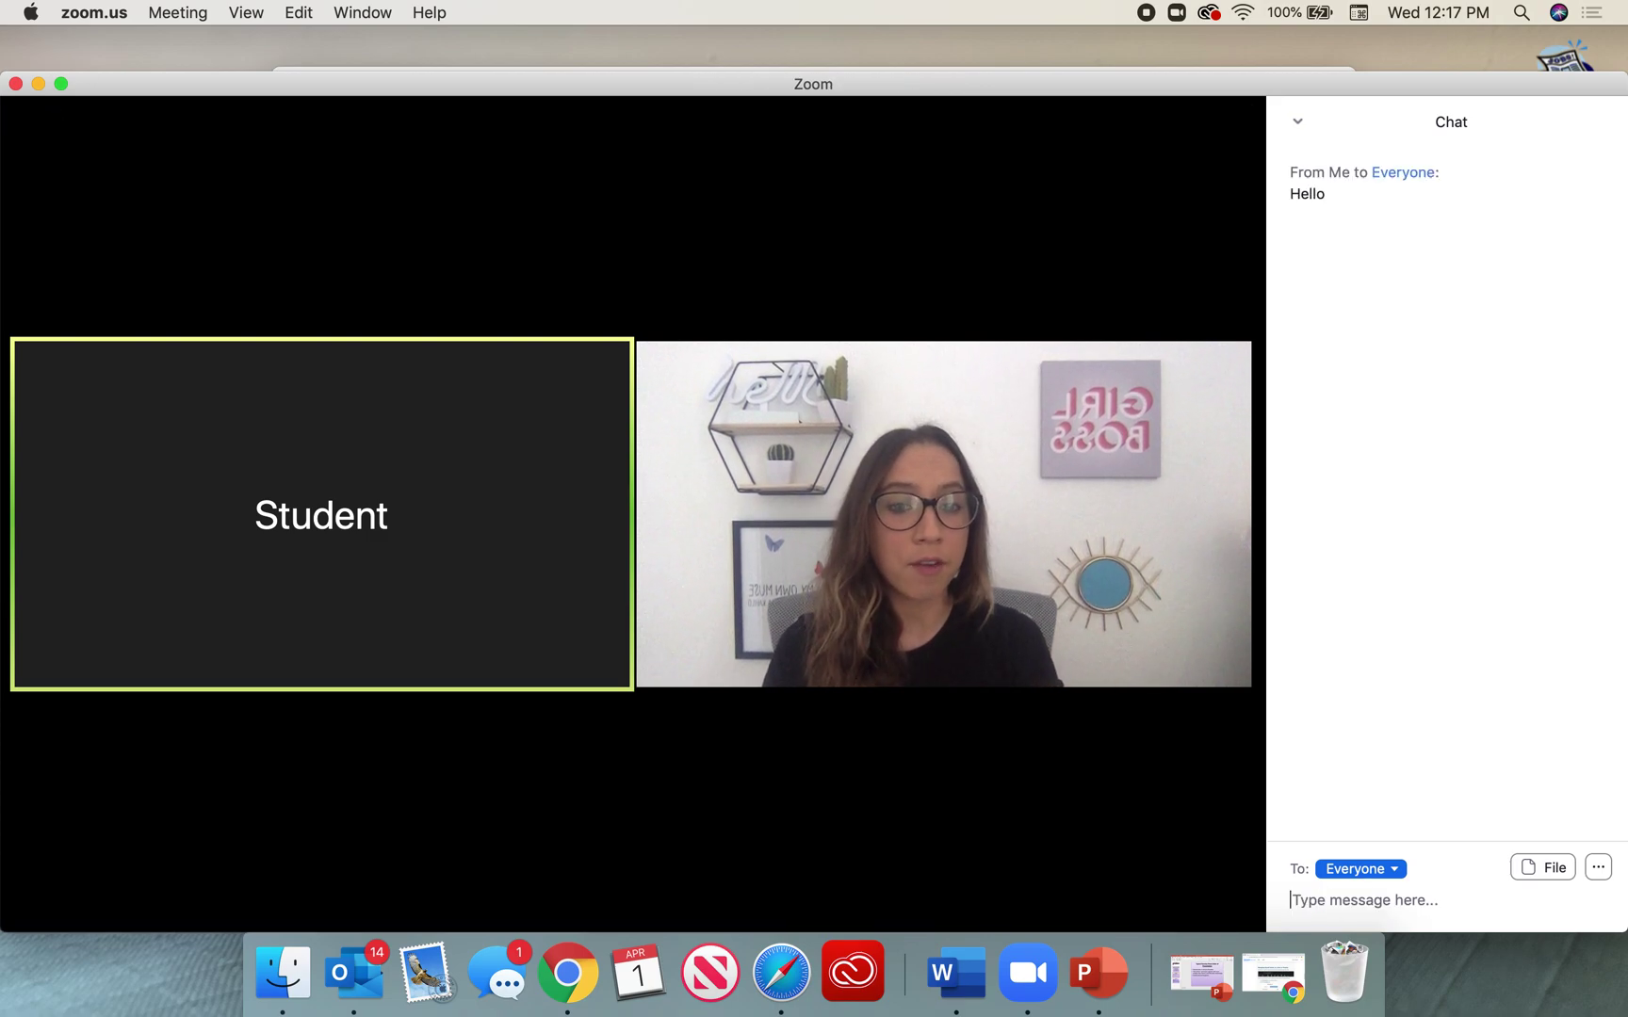
# Address a private chat message to Student and enter "Hello" as its text.
pyautogui.click(1390, 871)
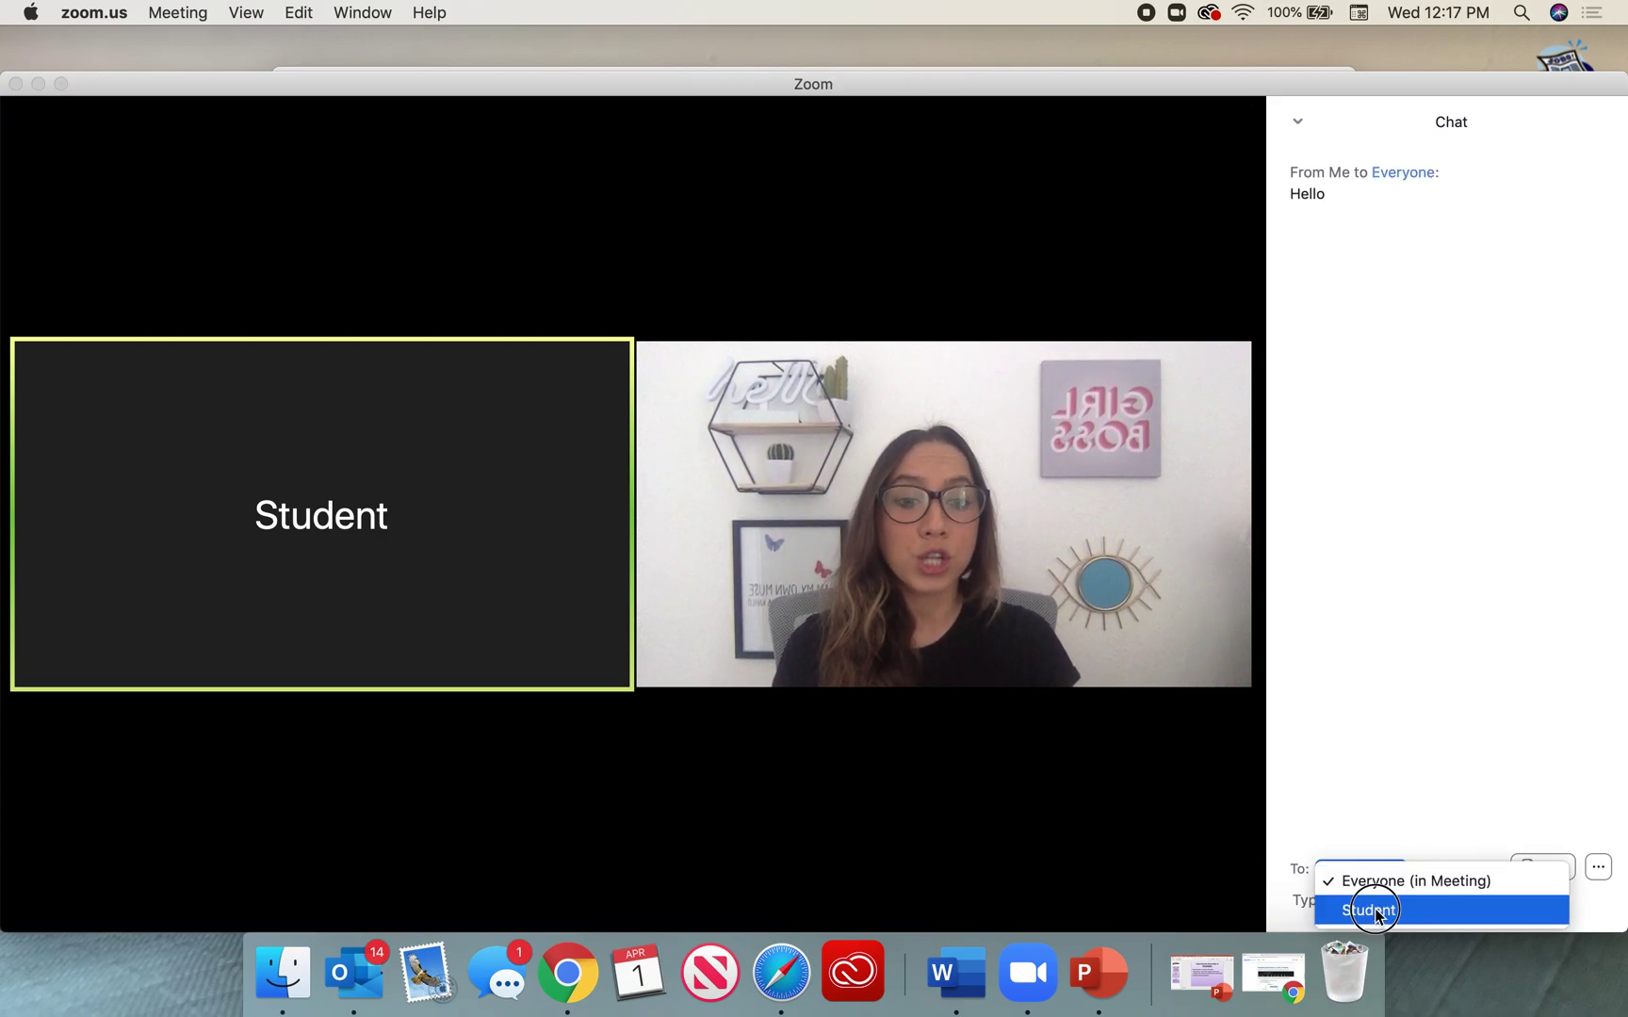
pyautogui.click(1371, 910)
pyautogui.write('Hello')
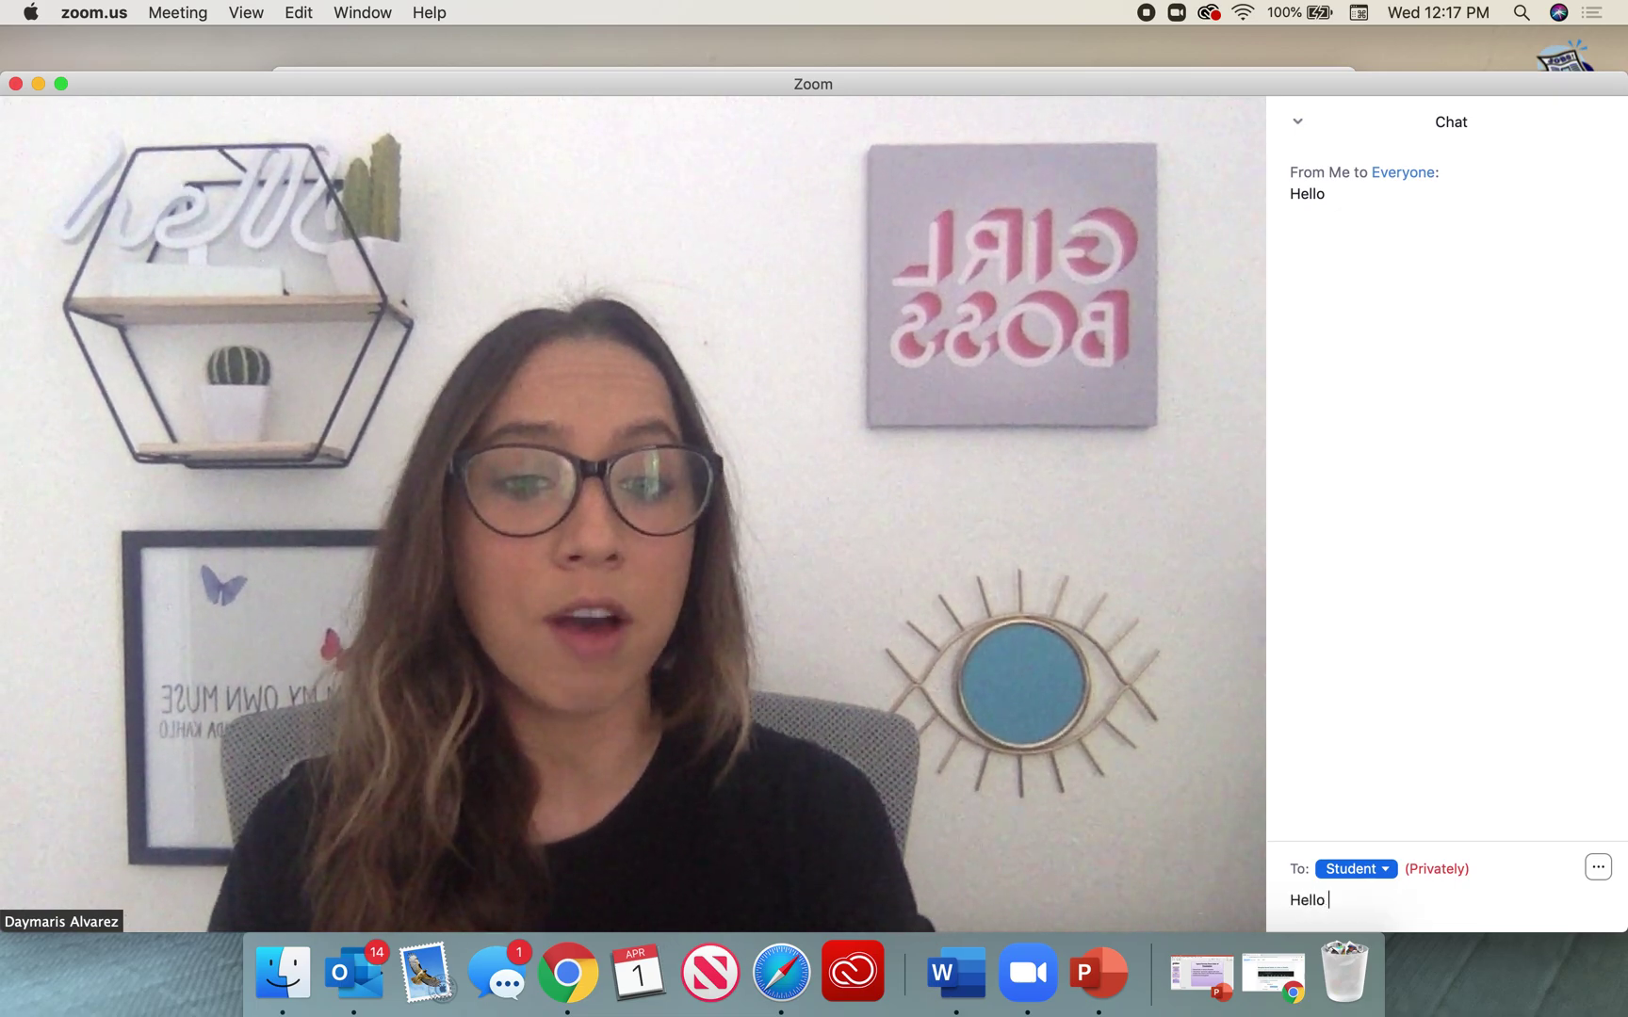
pyautogui.press('Return')
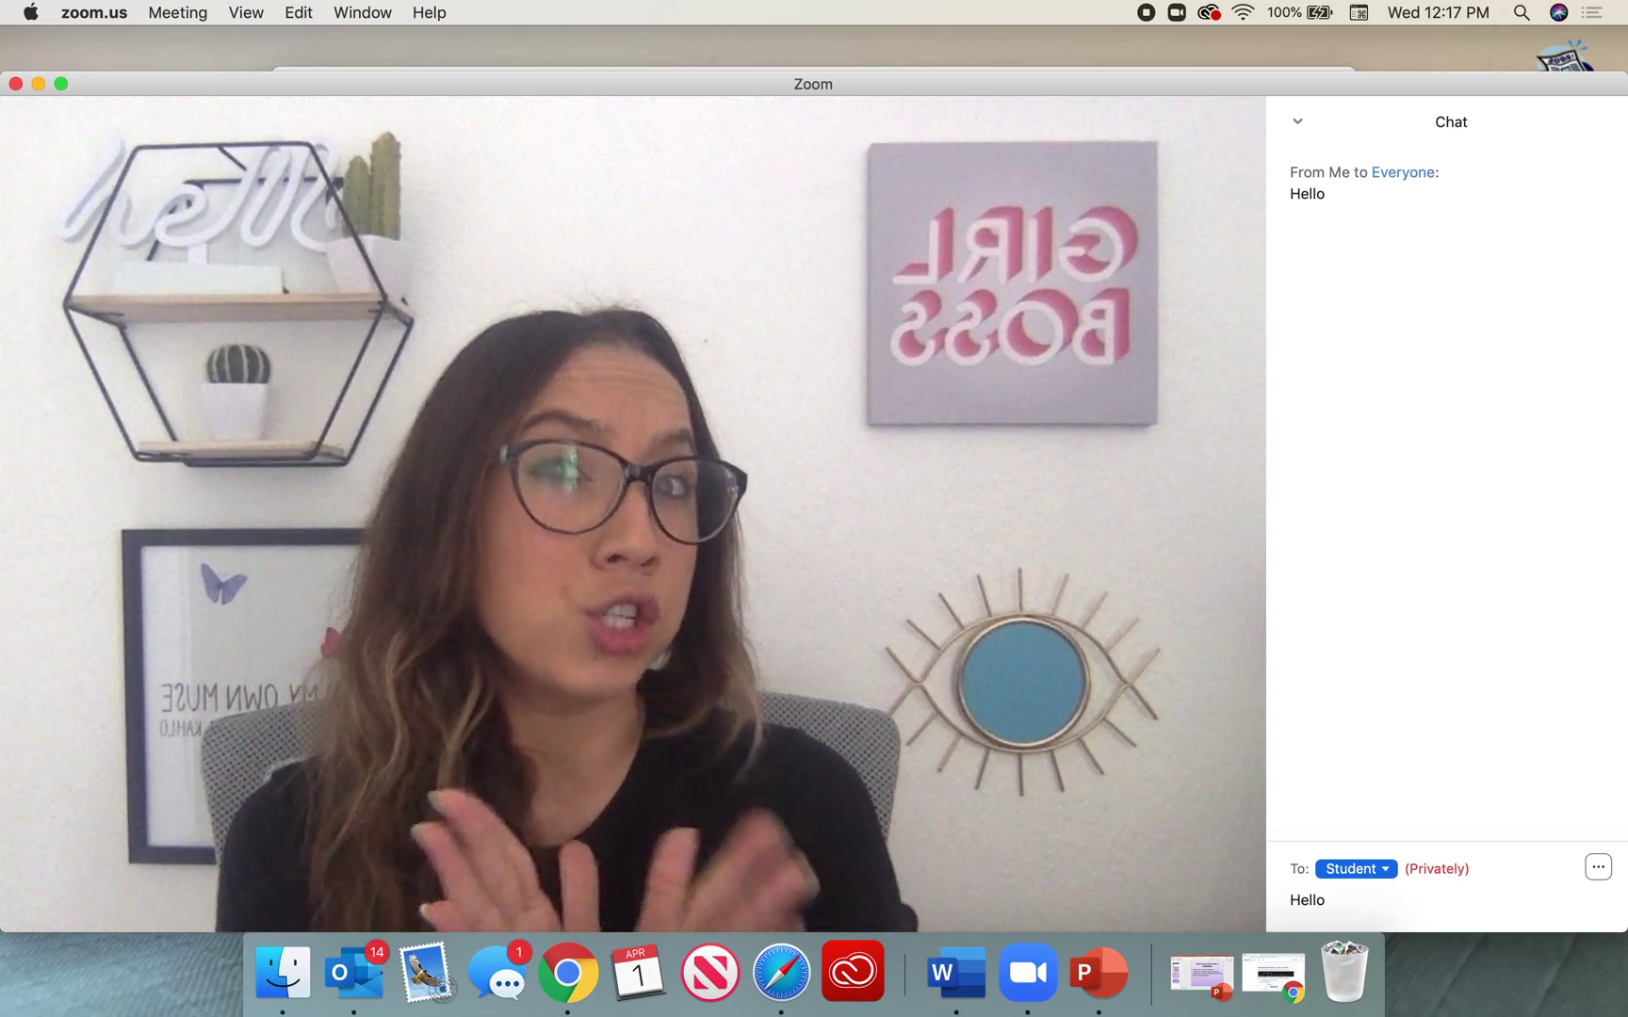
pyautogui.moveTo(1438, 175)
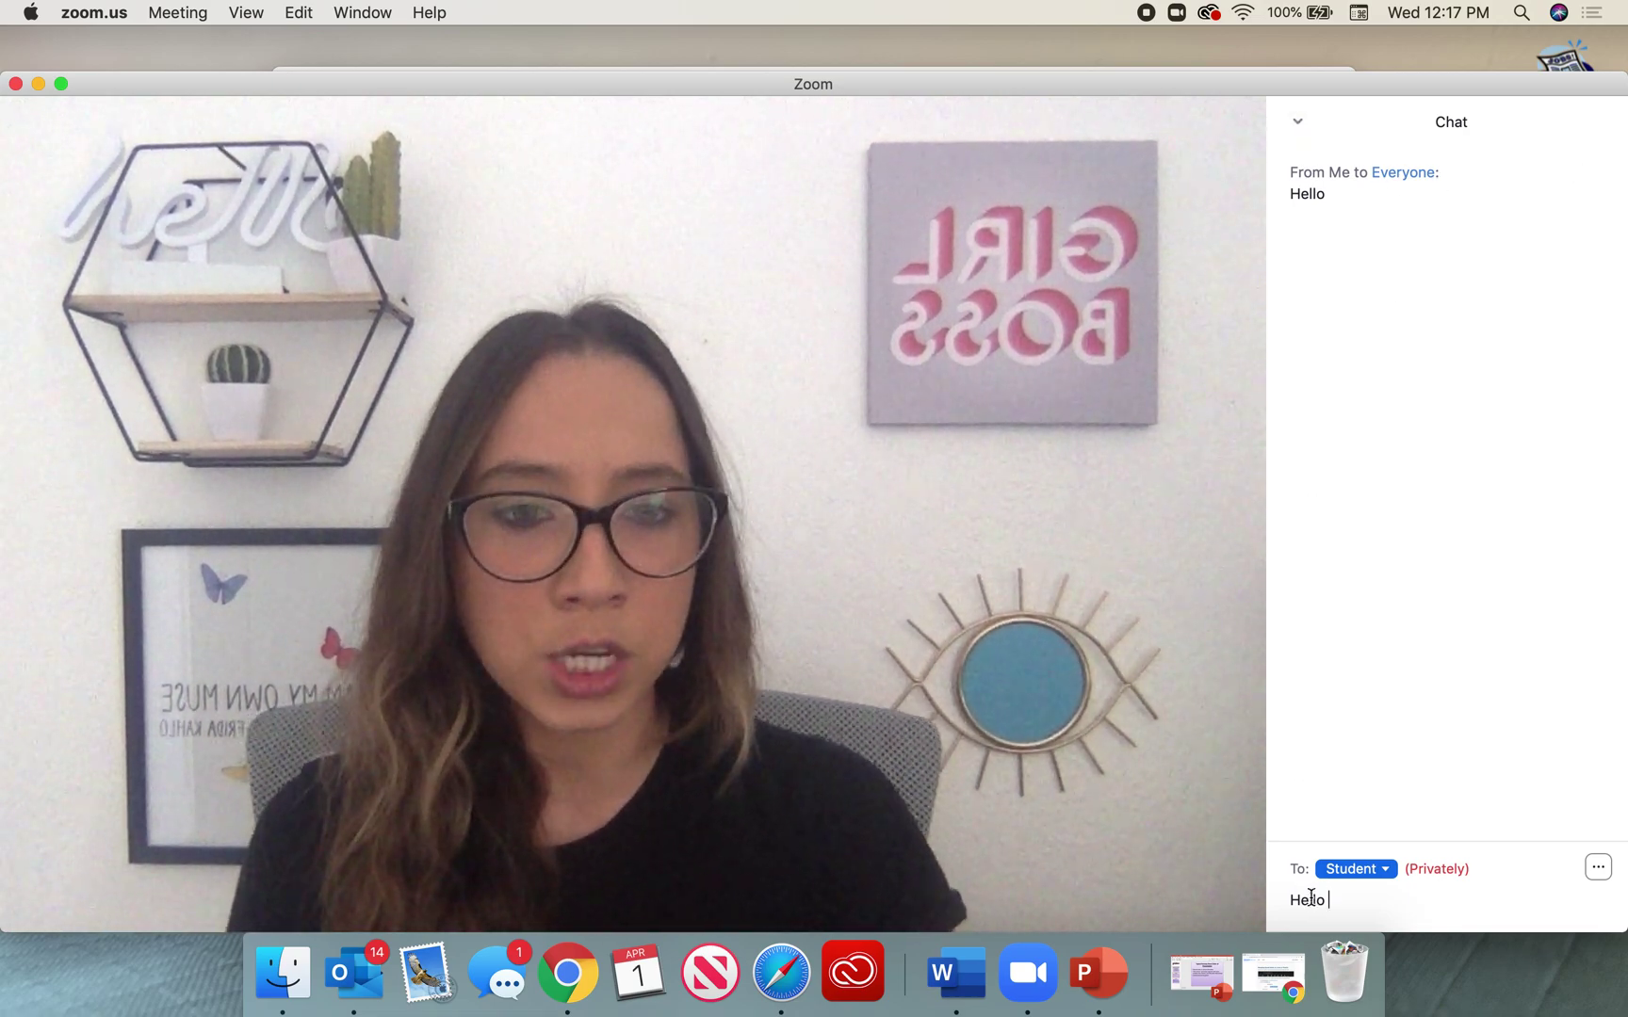
# Change the chat recipient back to everyone in the meeting and send the "Hello" message.
pyautogui.click(1365, 862)
pyautogui.click(1381, 877)
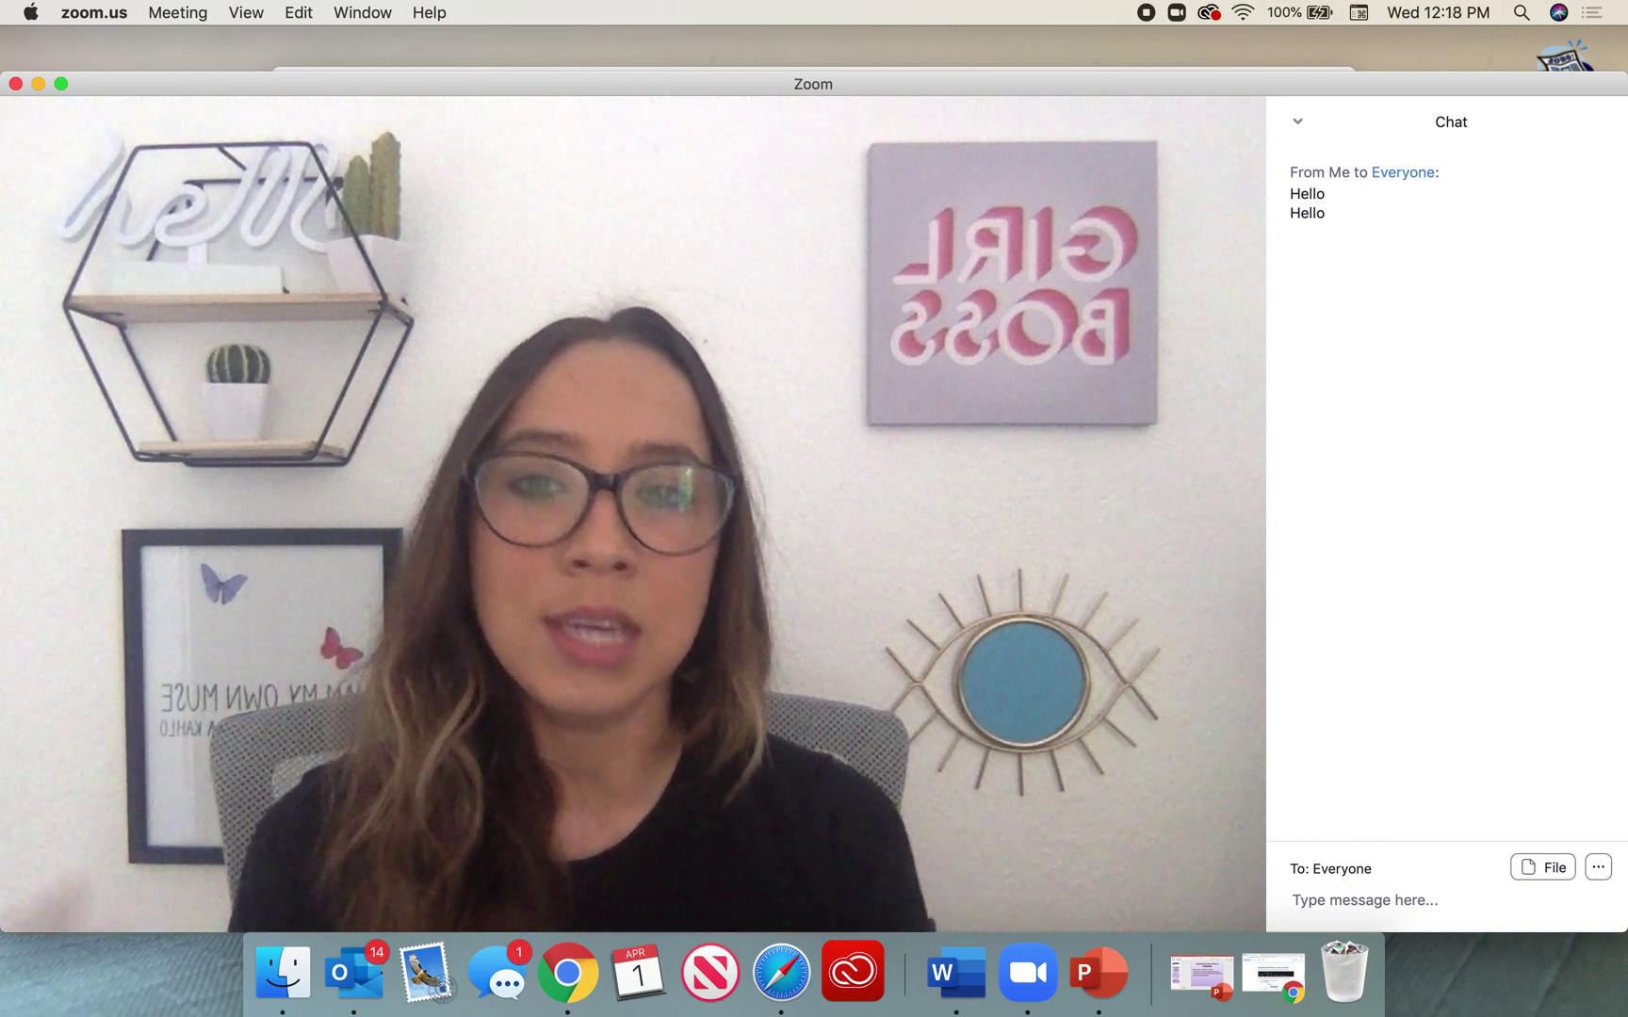
# Start recording the meeting and stop the recording after a few seconds.
pyautogui.moveTo(738, 585)
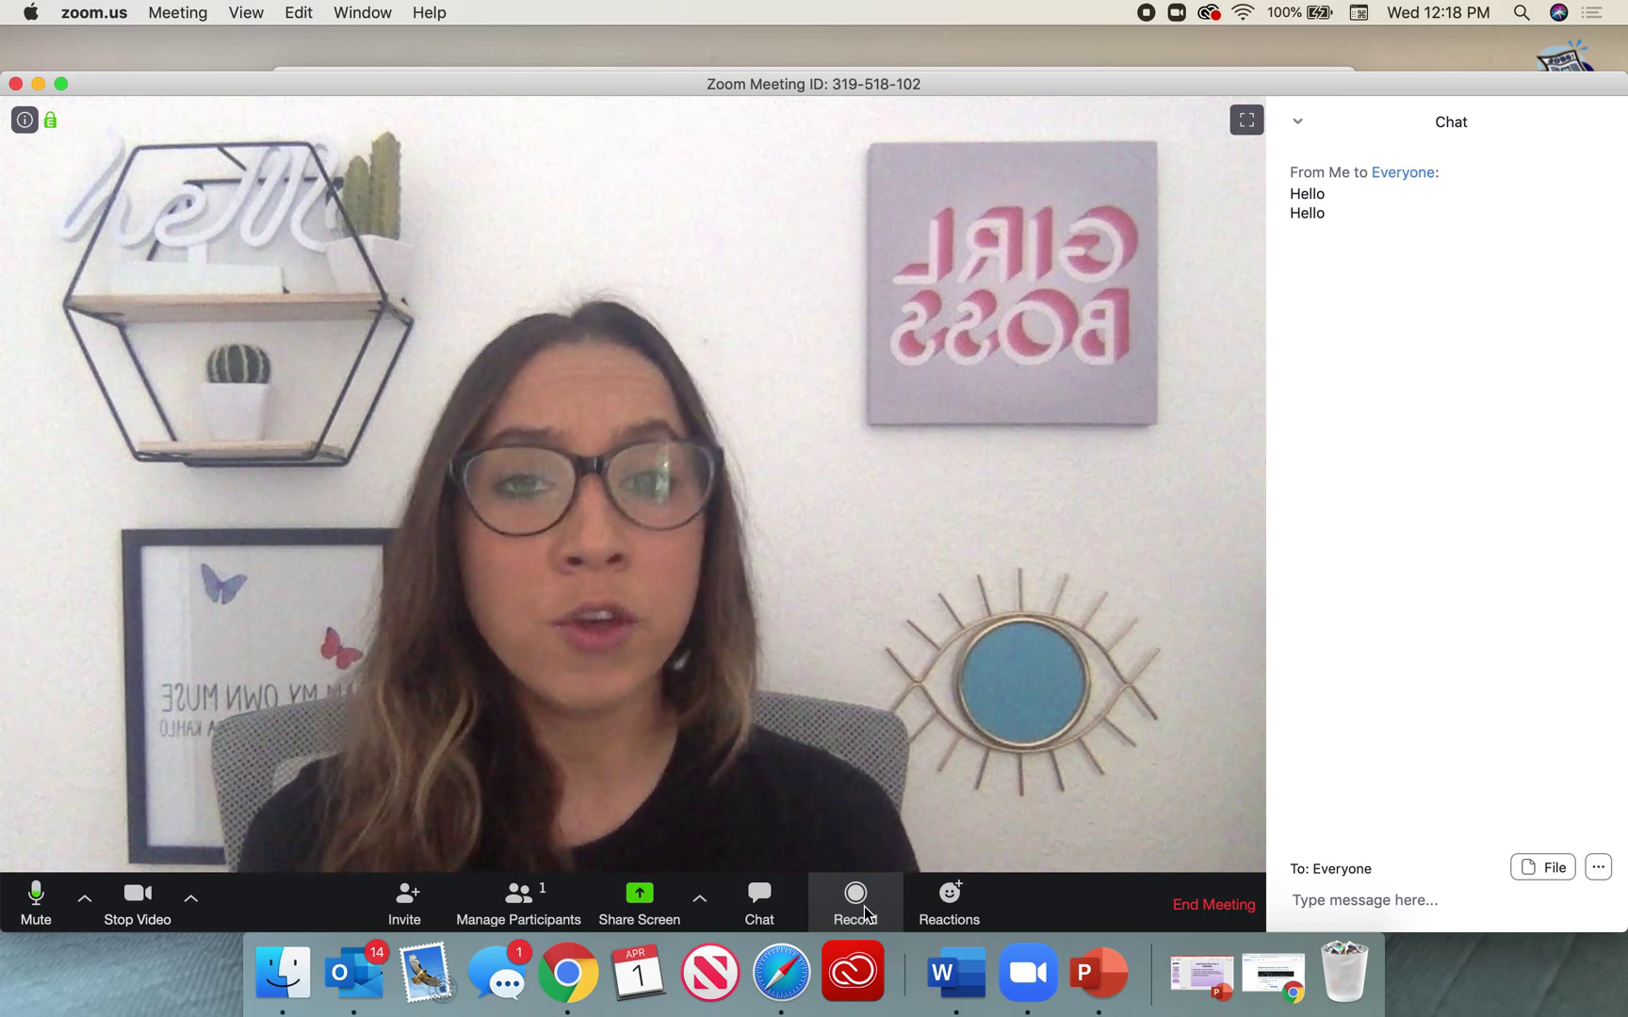
pyautogui.click(877, 899)
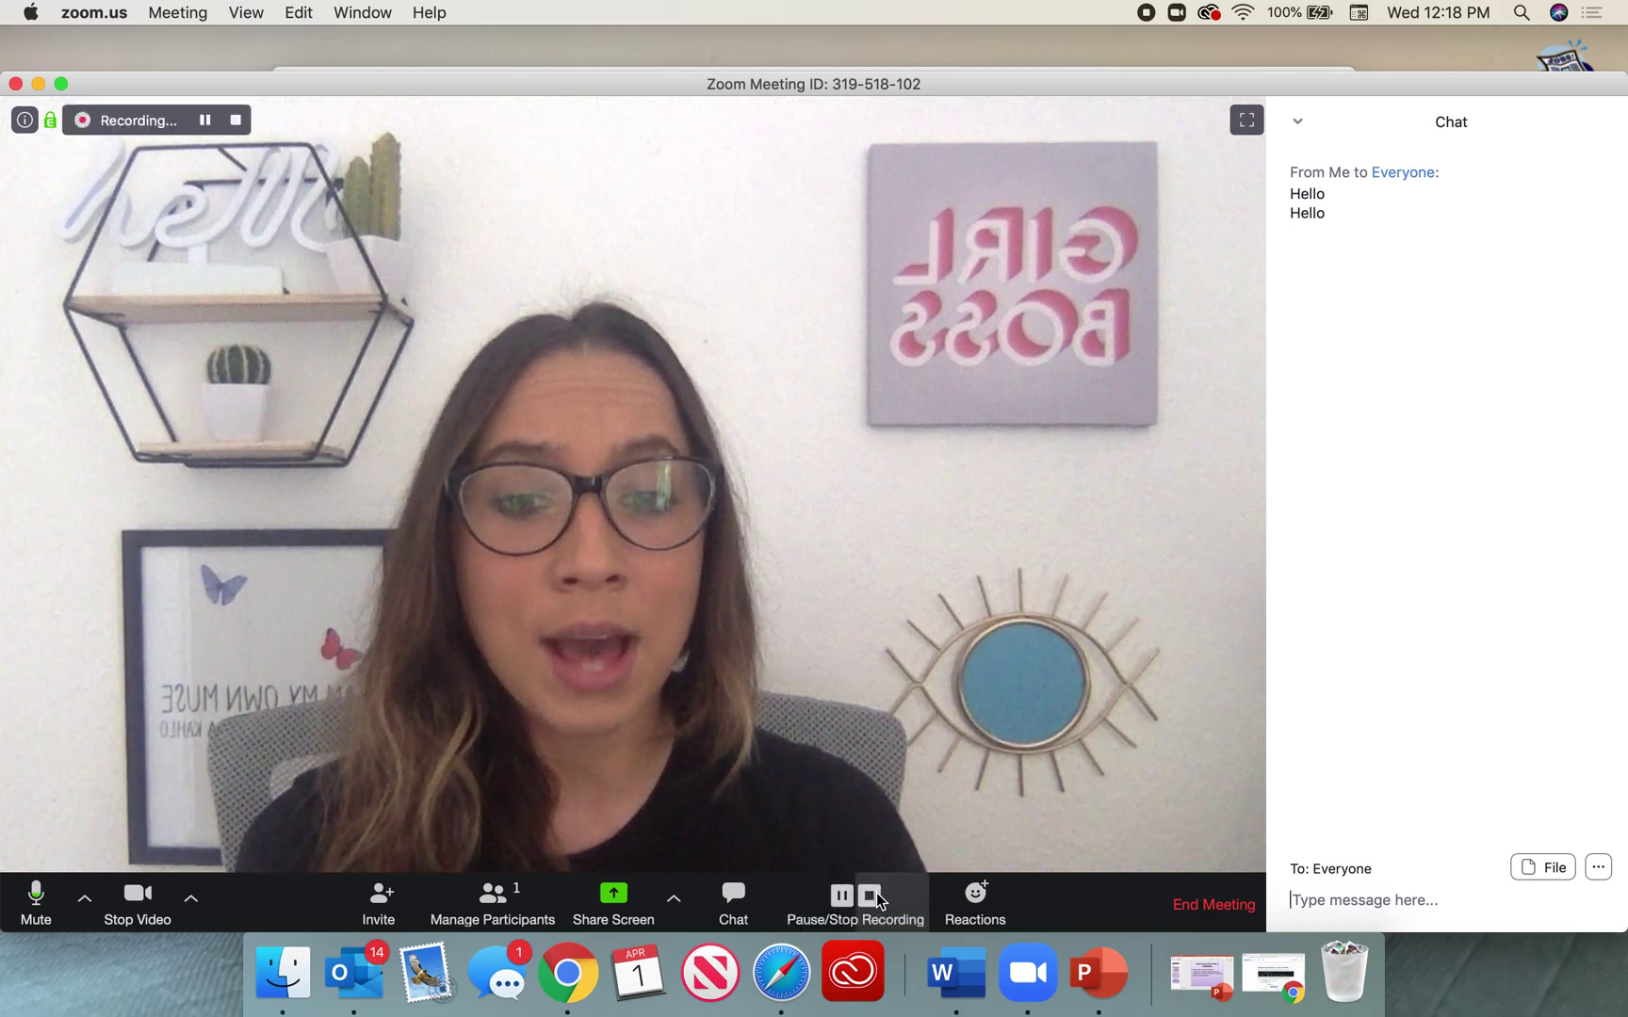
pyautogui.click(237, 121)
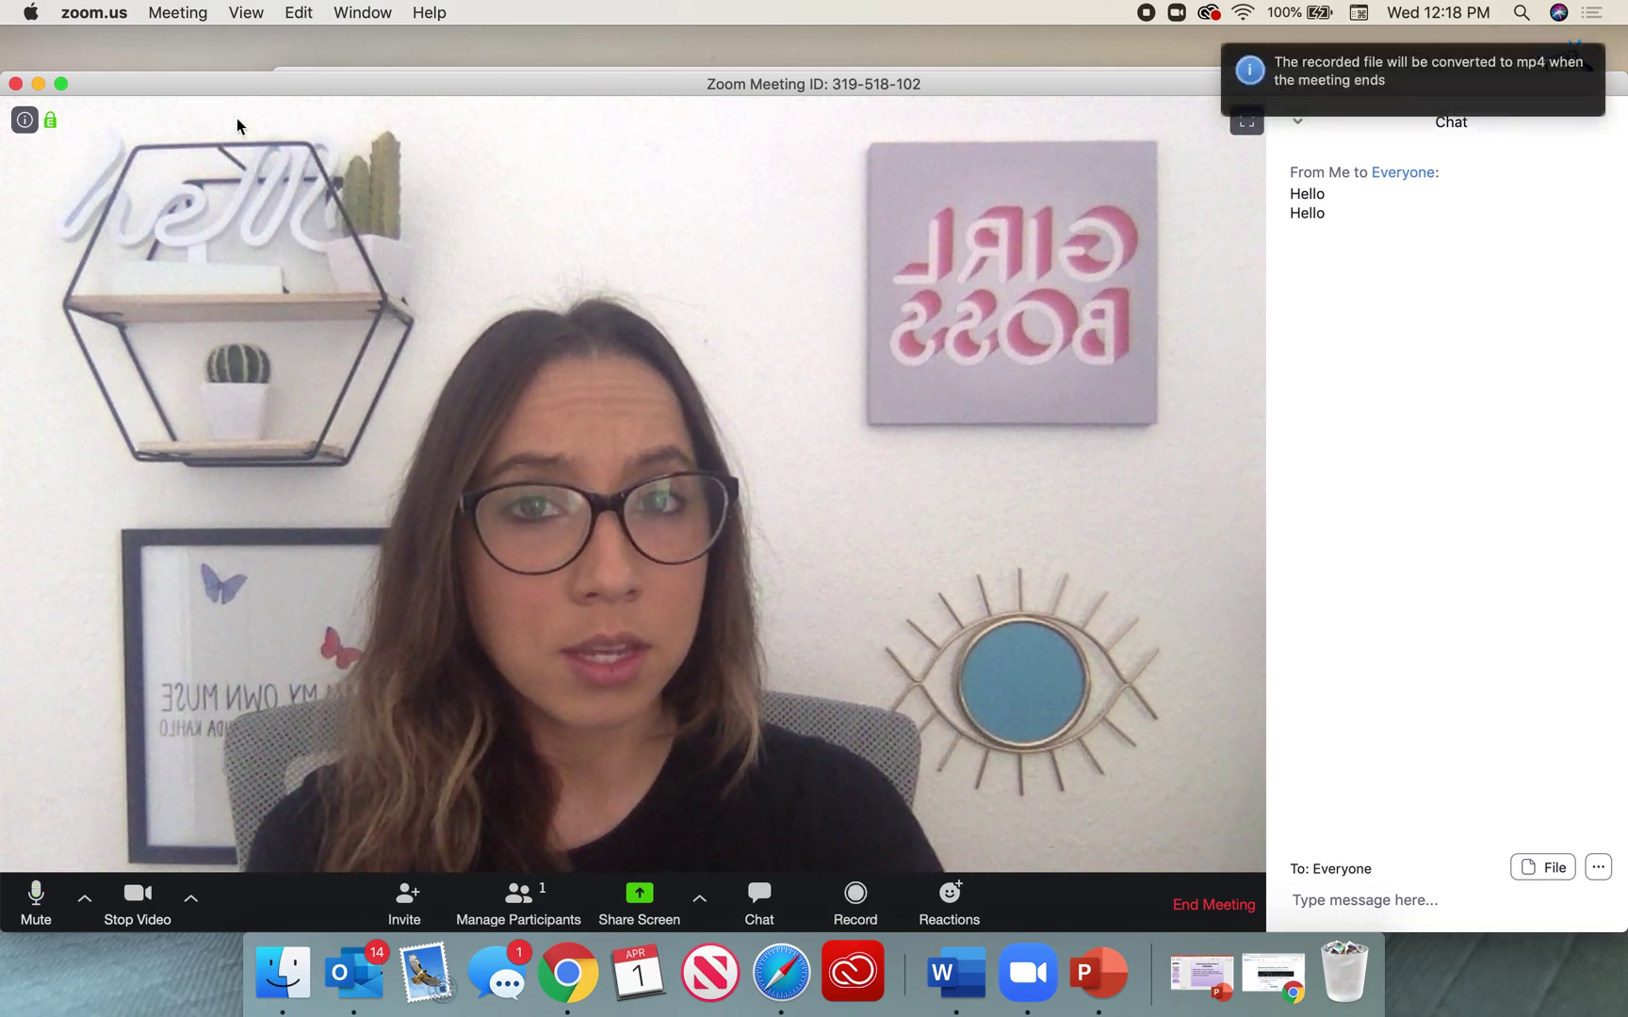
pyautogui.moveTo(1301, 46)
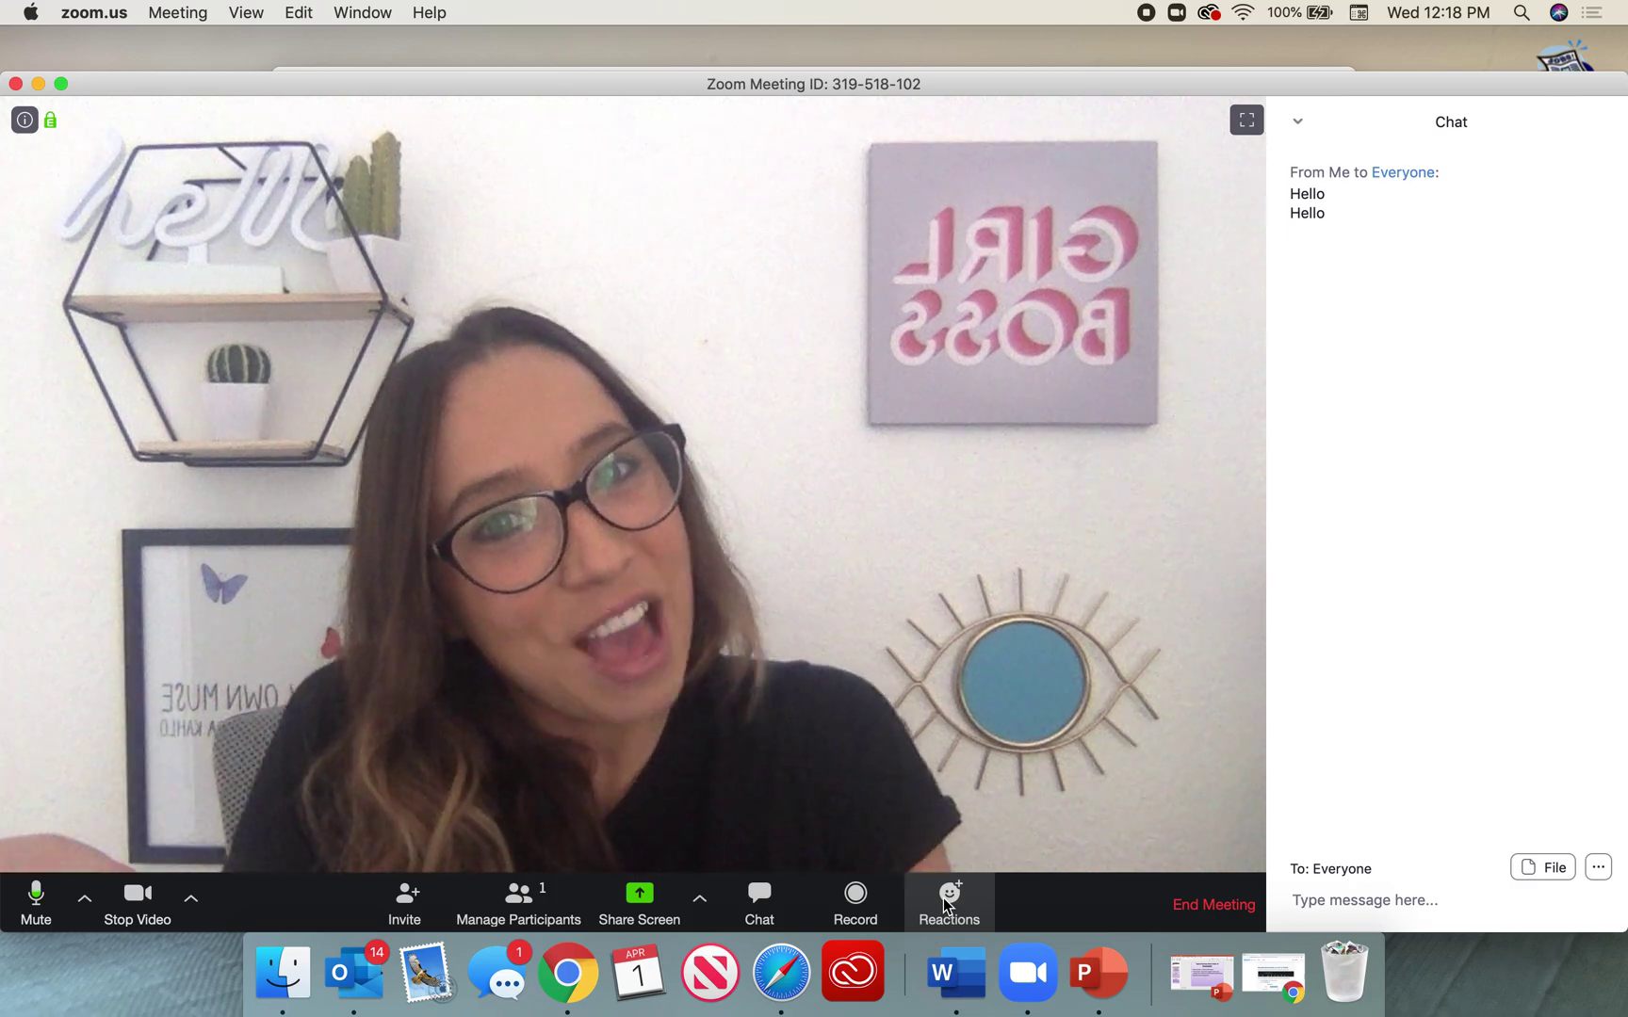
# Send a thumbs-up reaction followed by a clapping-hands reaction in the meeting.
pyautogui.click(947, 904)
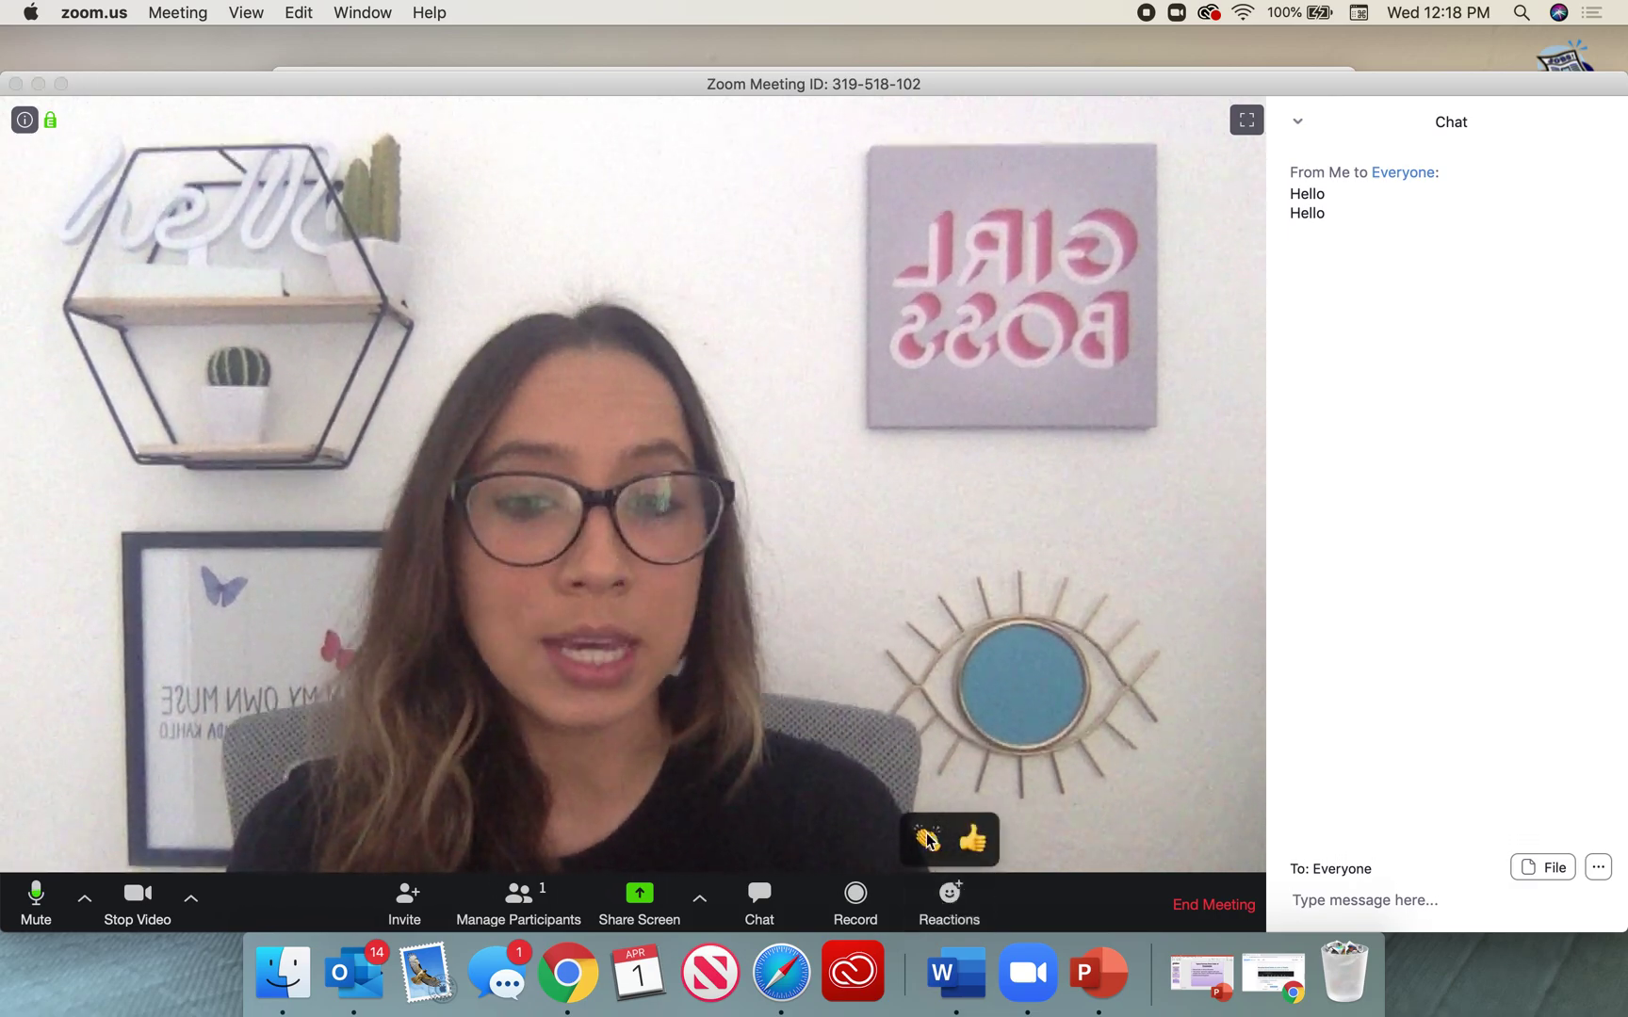
pyautogui.click(972, 838)
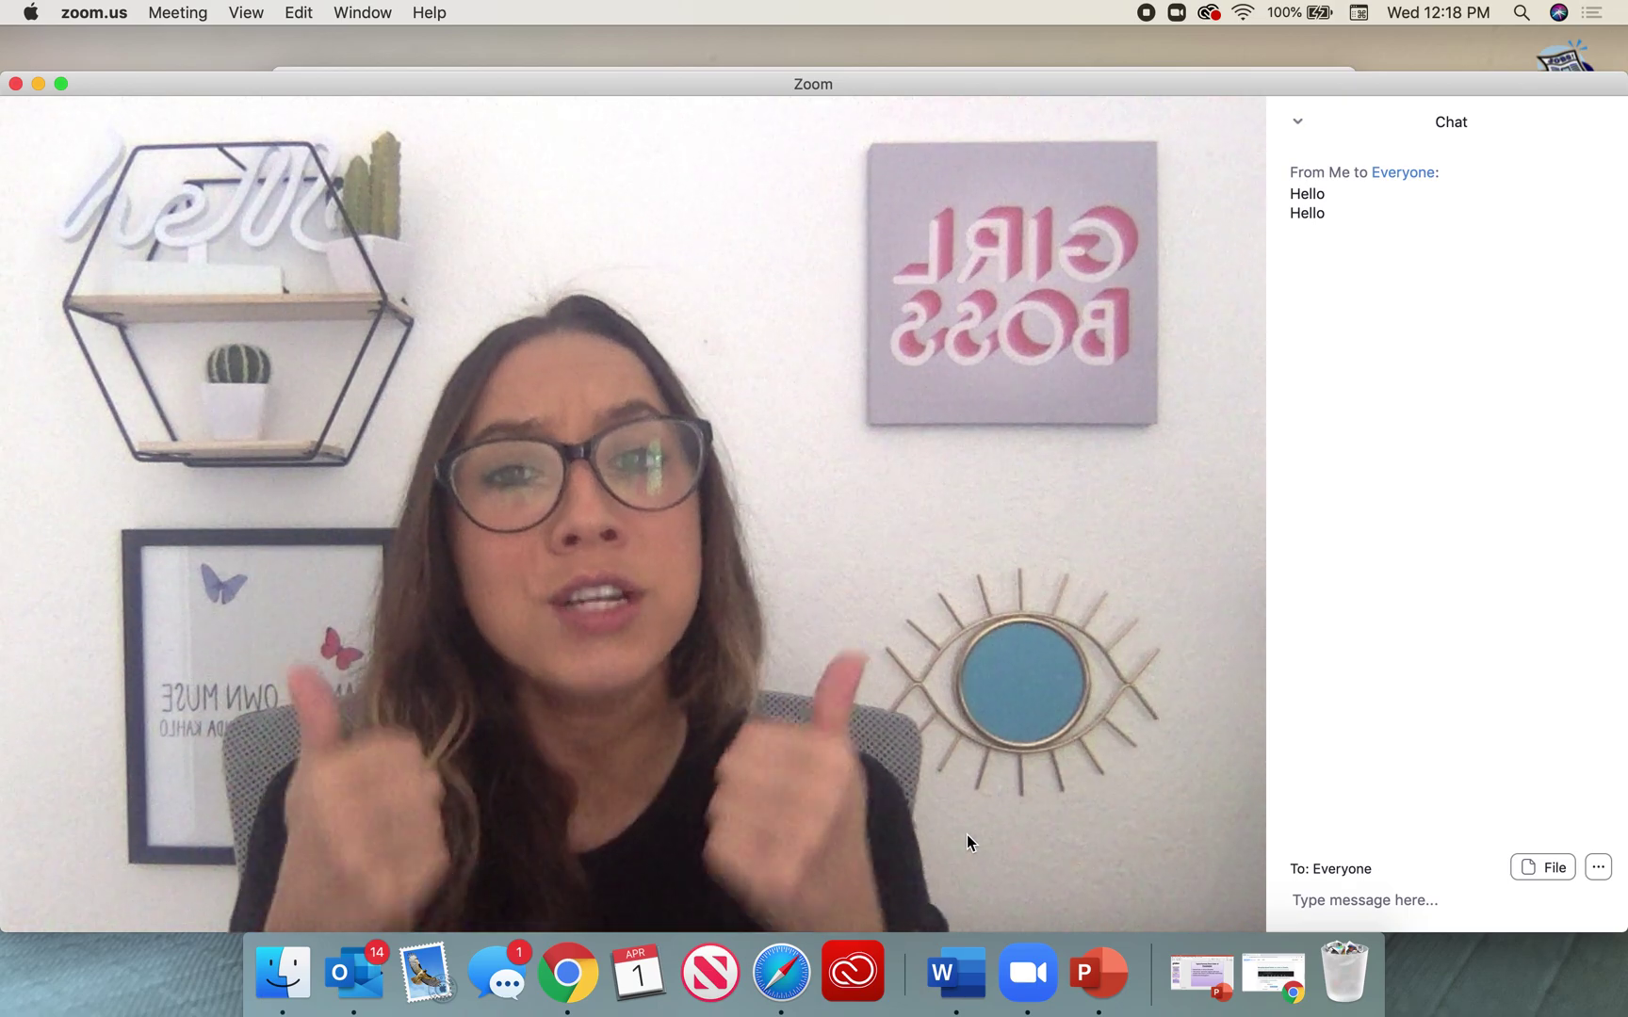
pyautogui.click(948, 900)
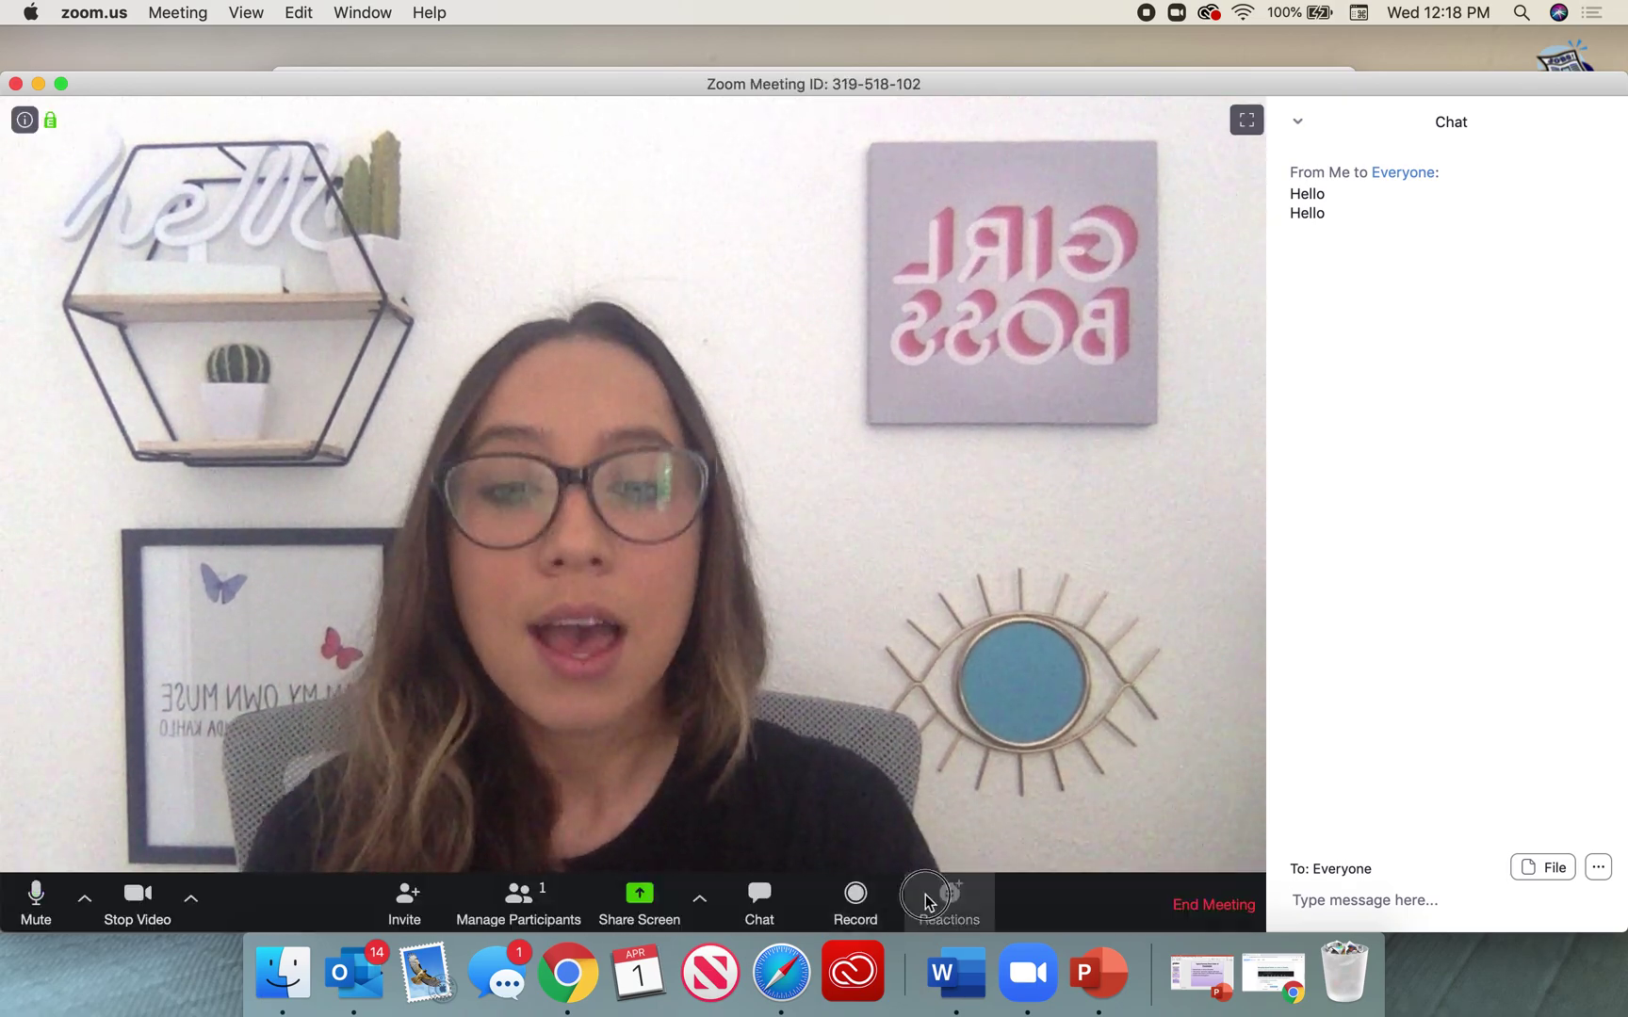
pyautogui.click(931, 838)
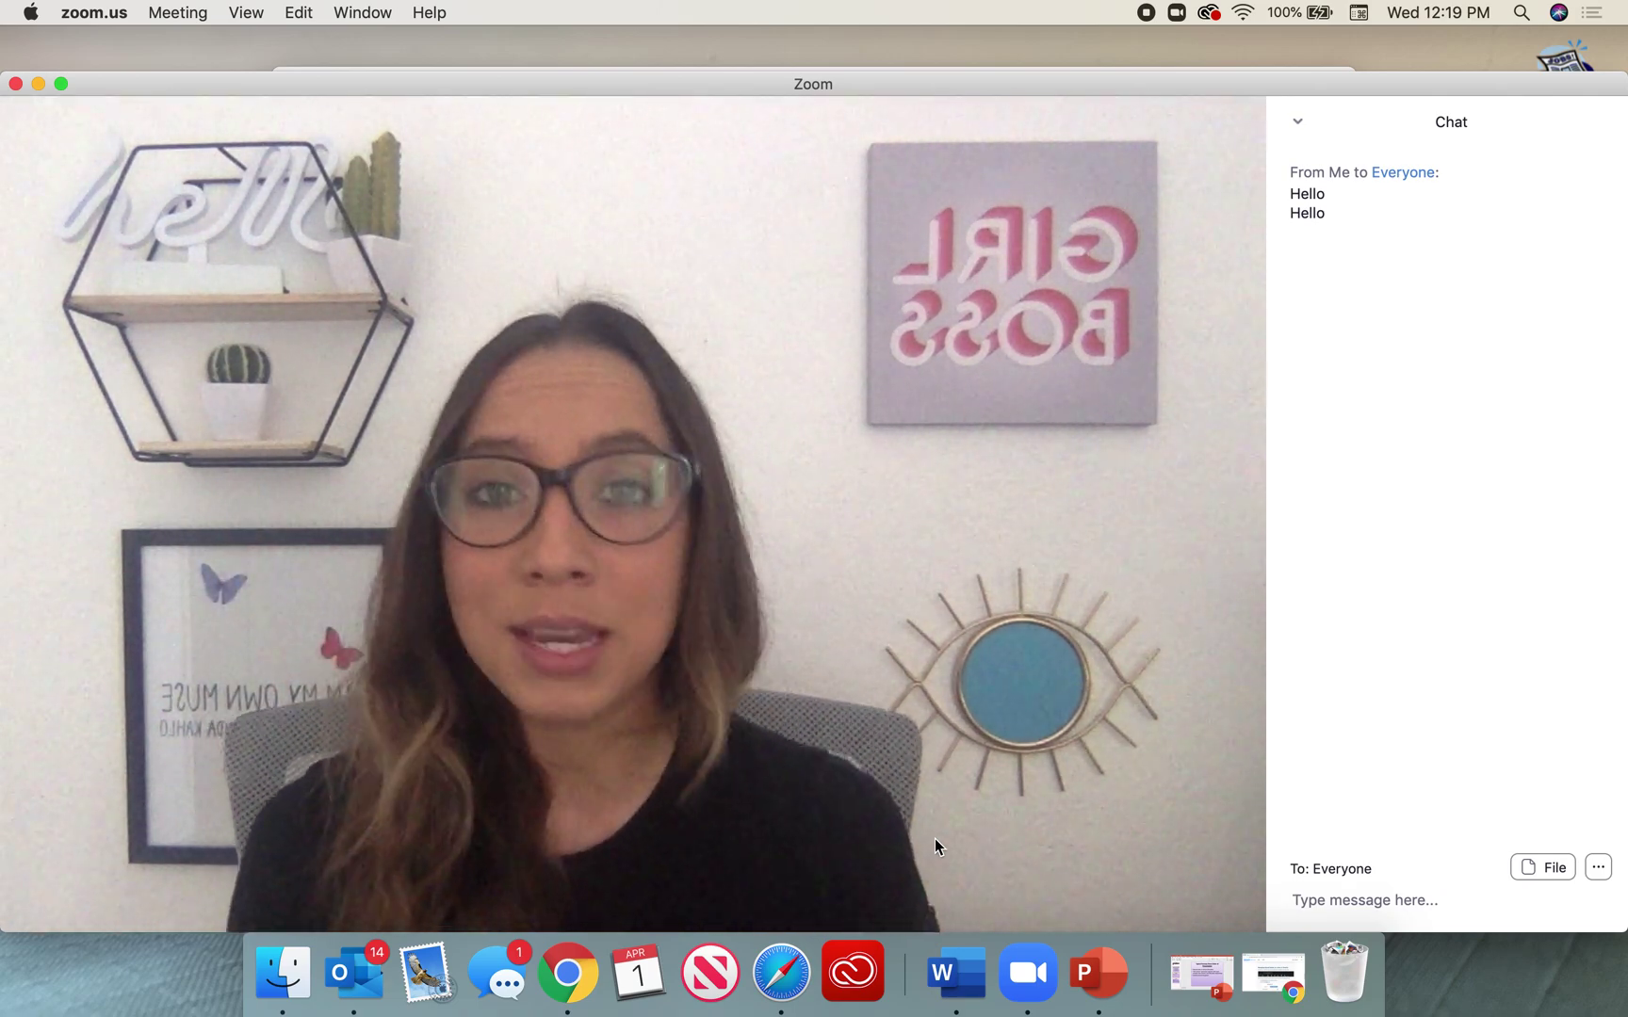
pyautogui.moveTo(617, 514)
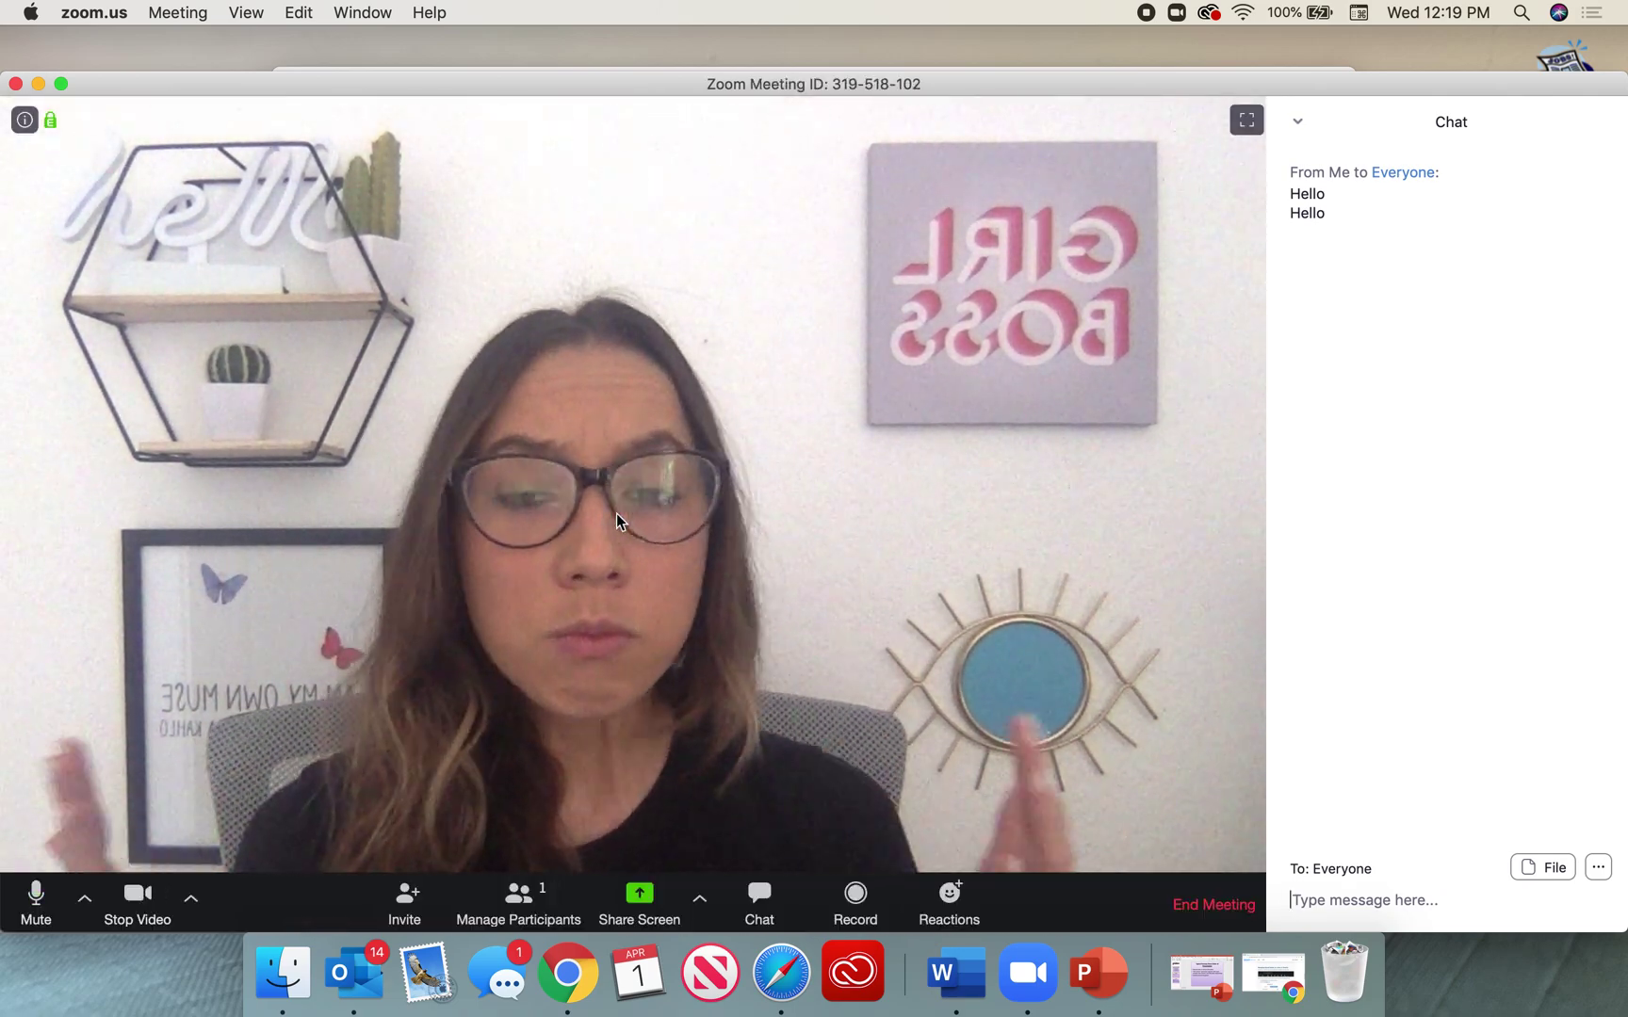